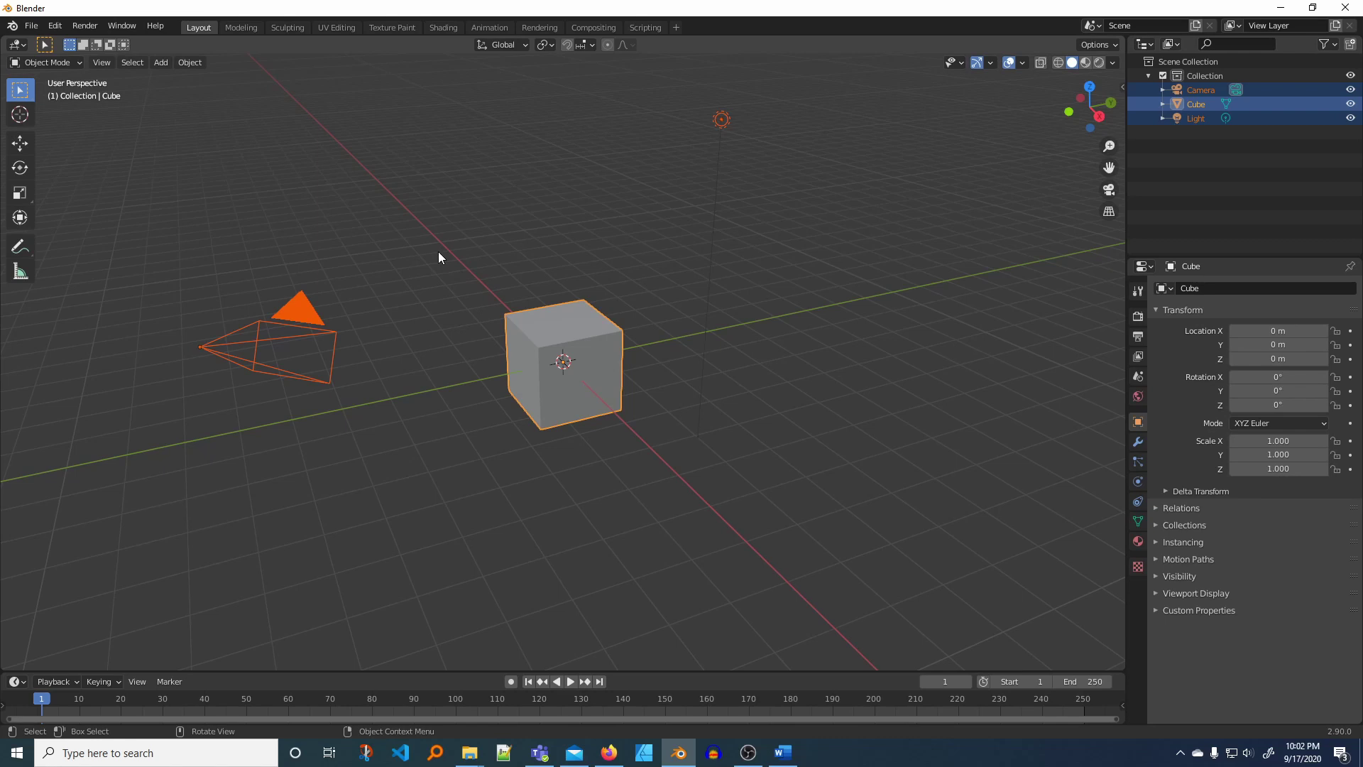
Step: Delete the default camera, cube and light from the scene
key(Delete)
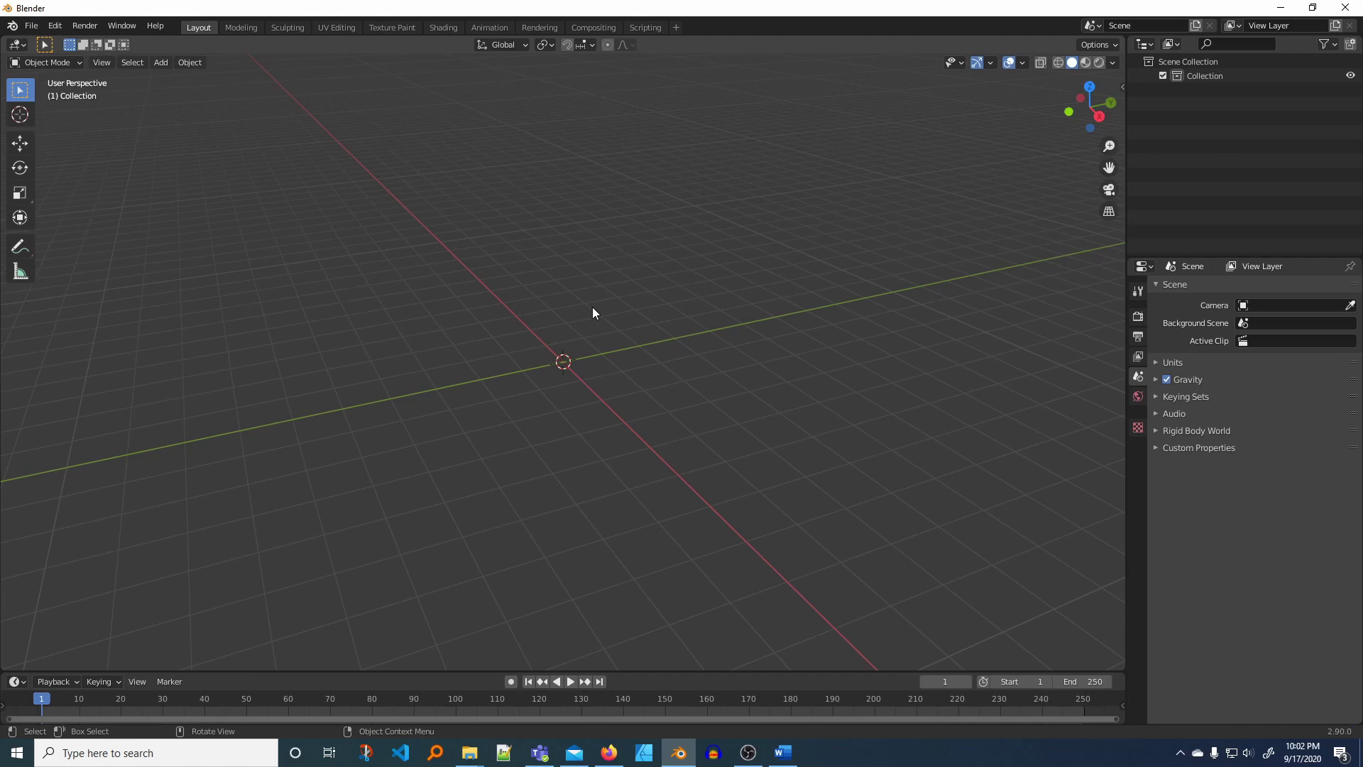
Step: Import the SVG file snowflake 5.svg from E:\Bitulent\Art\Projects\Snowy Intro\Affinity
click(31, 26)
mouse_move(56, 219)
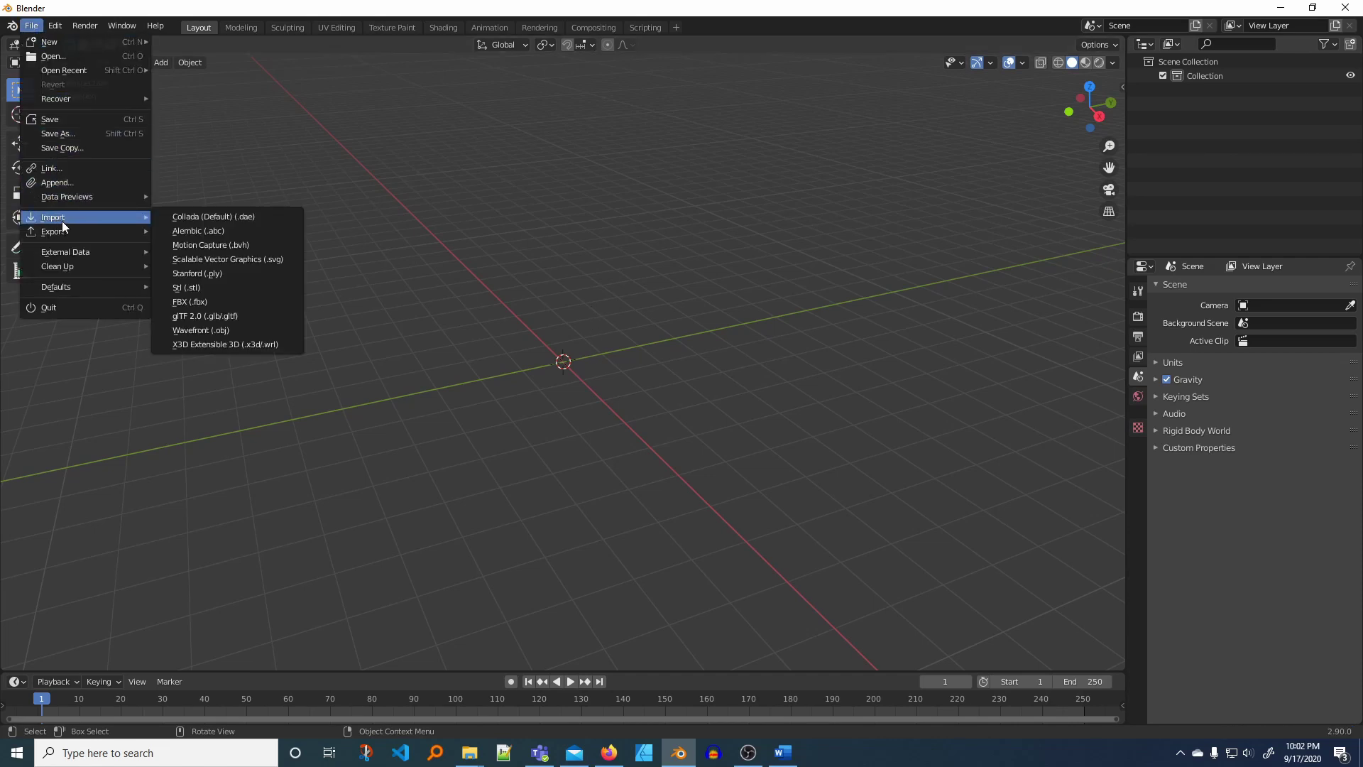
click(245, 261)
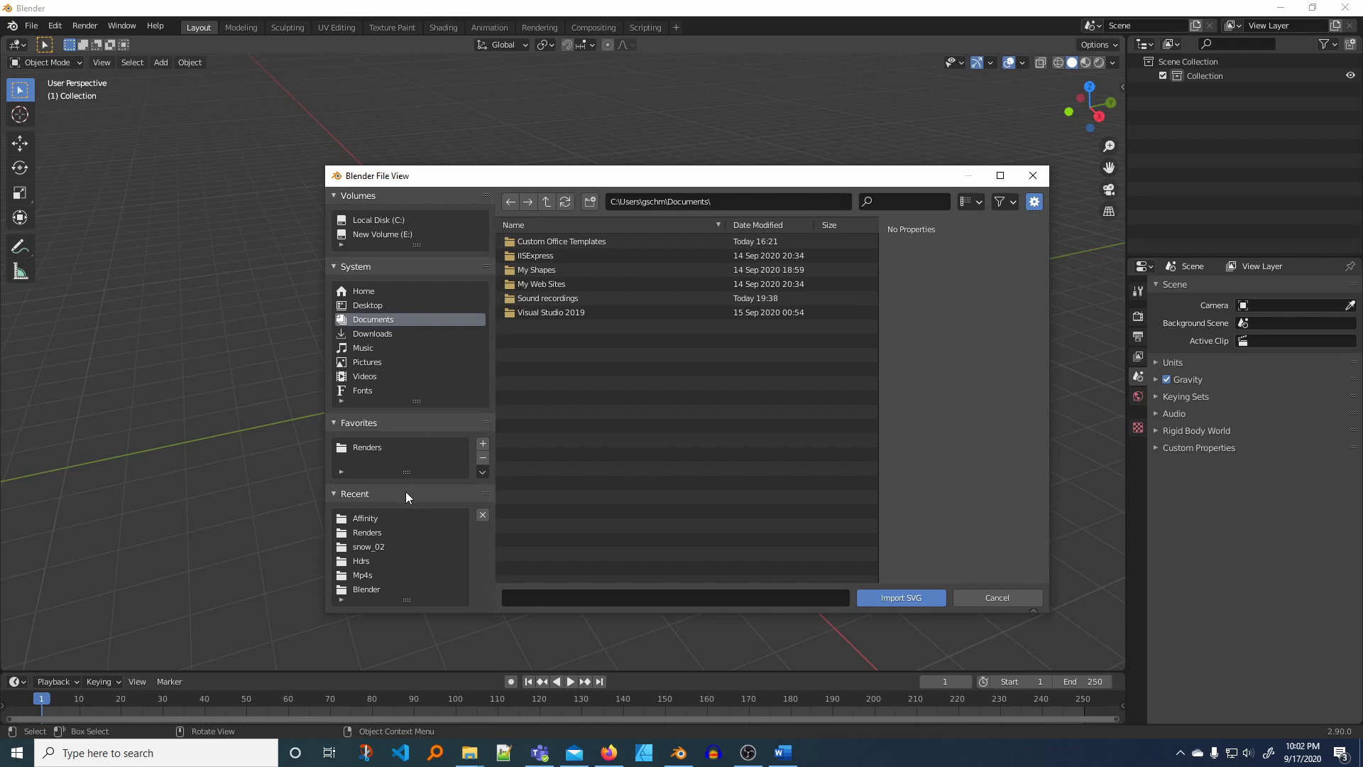
click(383, 234)
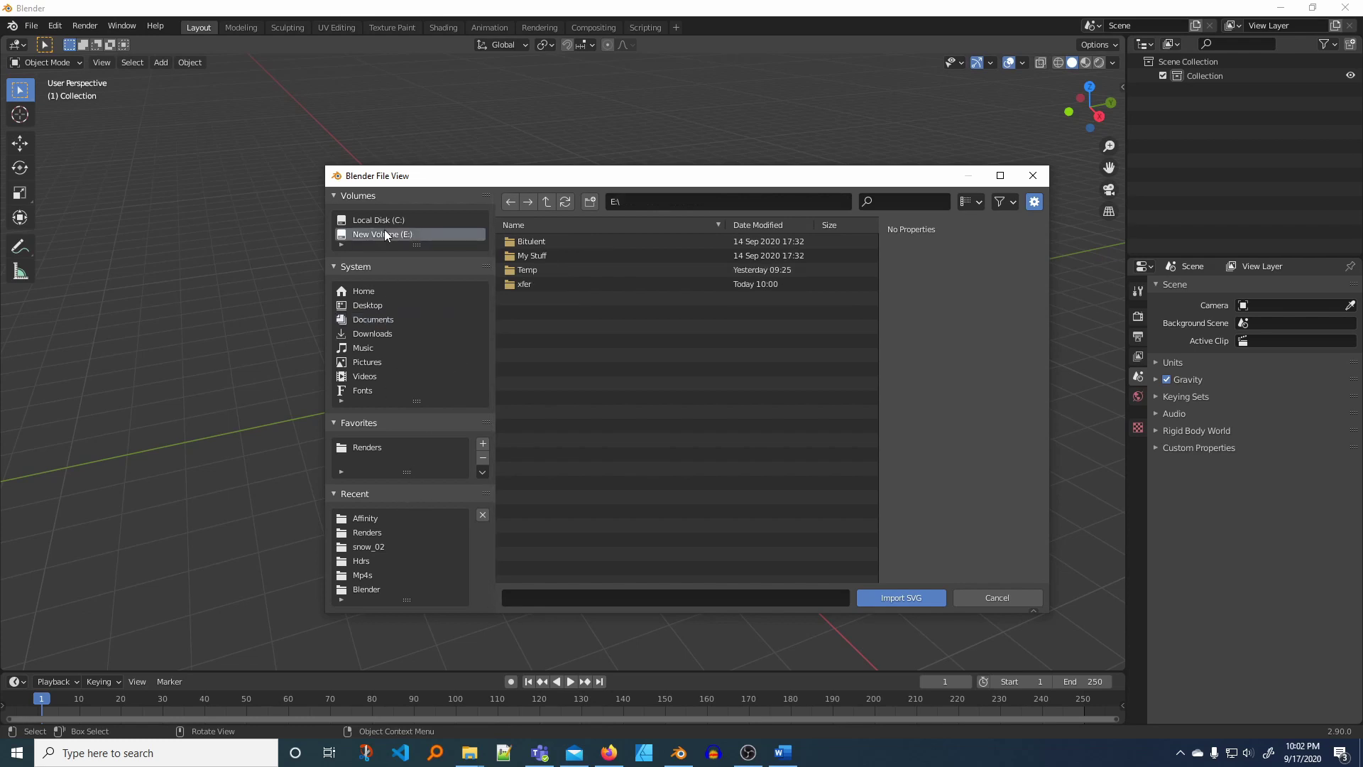
double_click(520, 242)
double_click(526, 244)
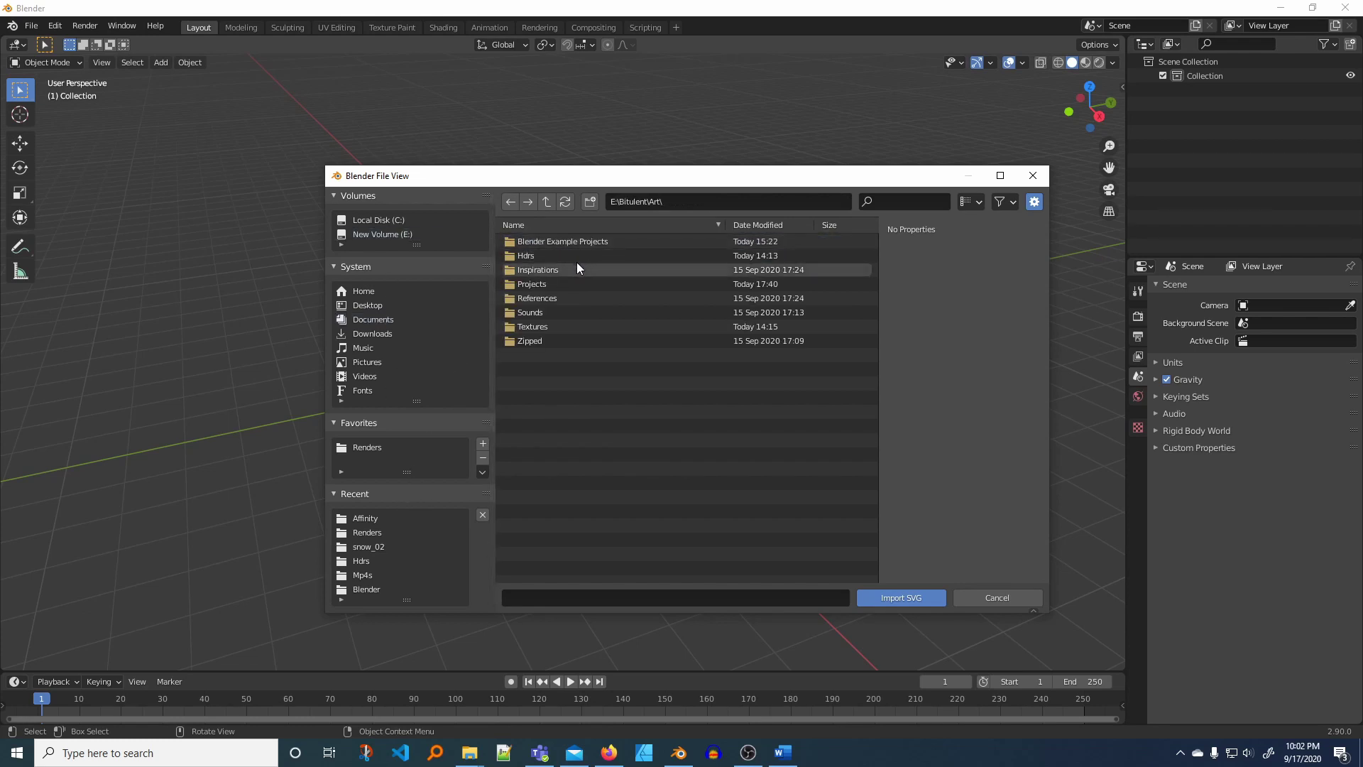
double_click(556, 285)
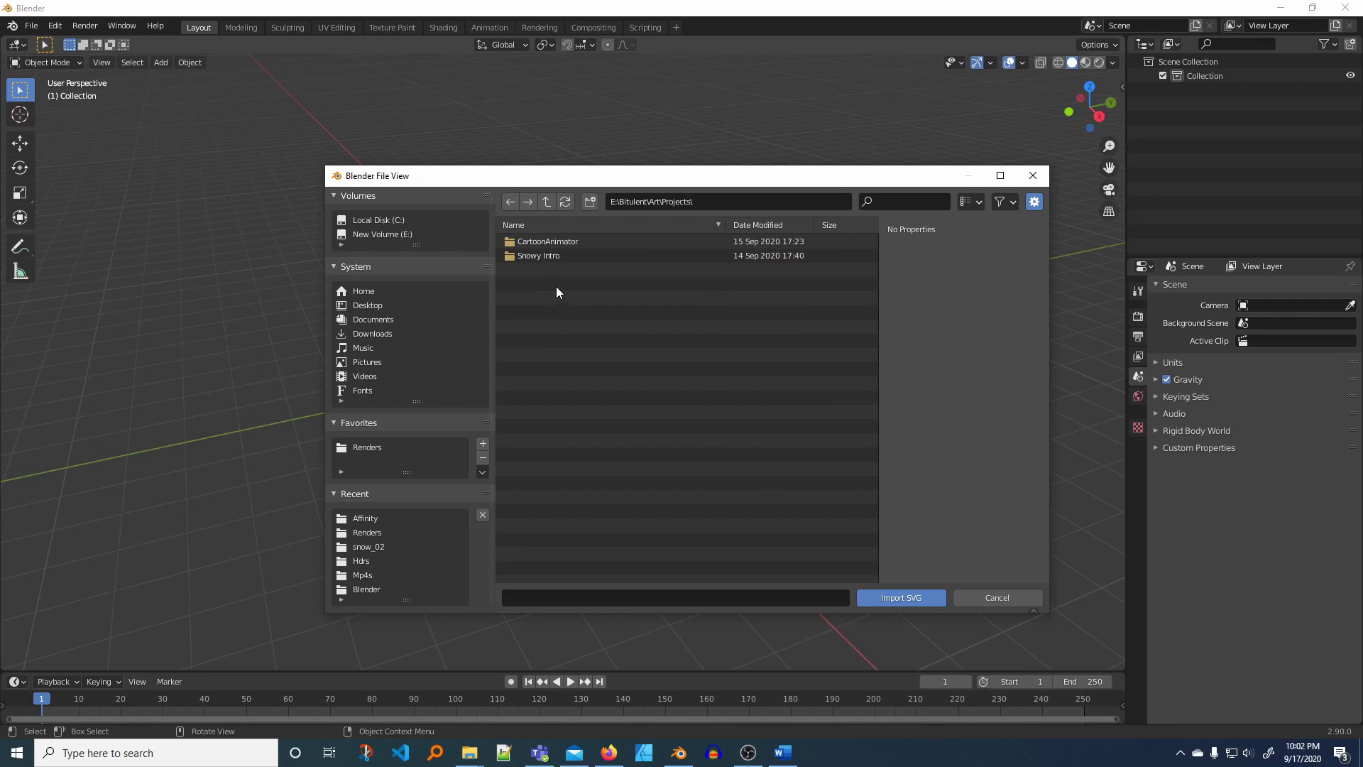
double_click(547, 251)
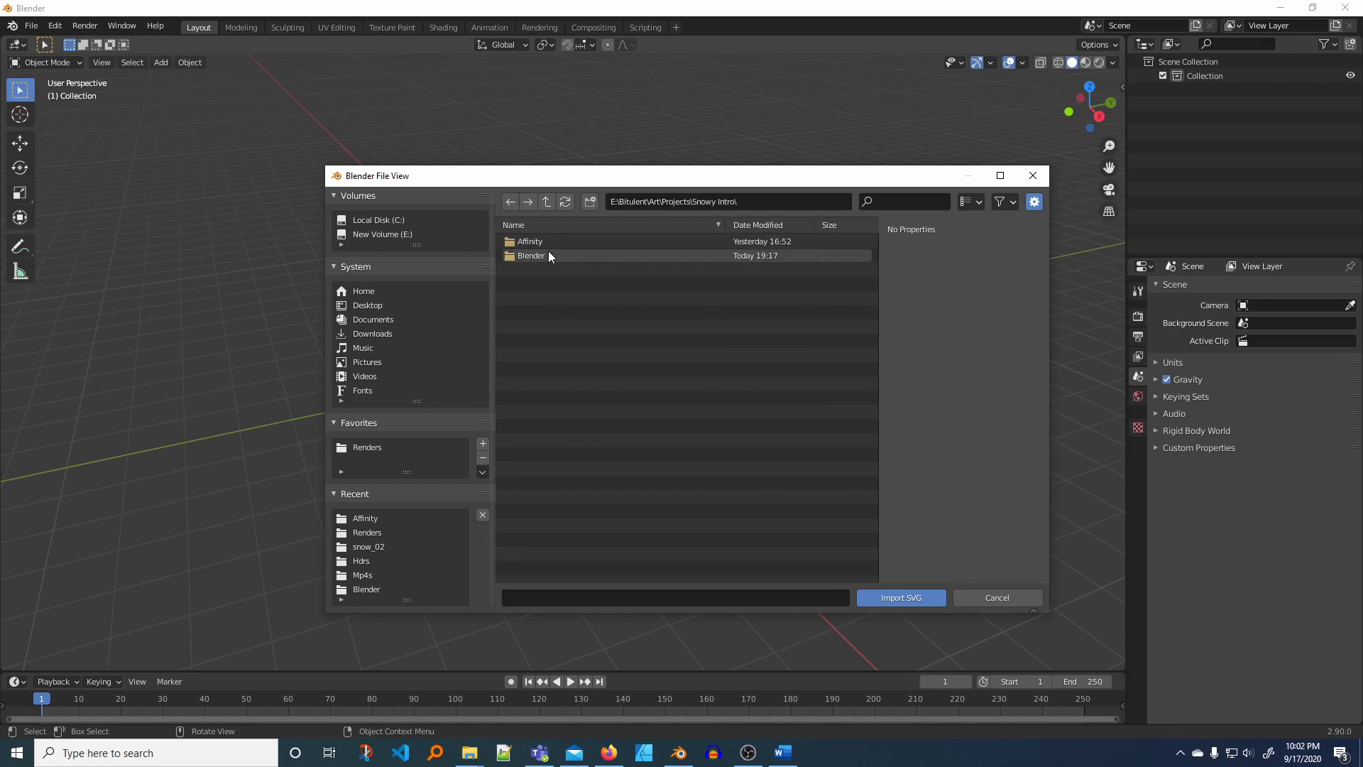
double_click(548, 251)
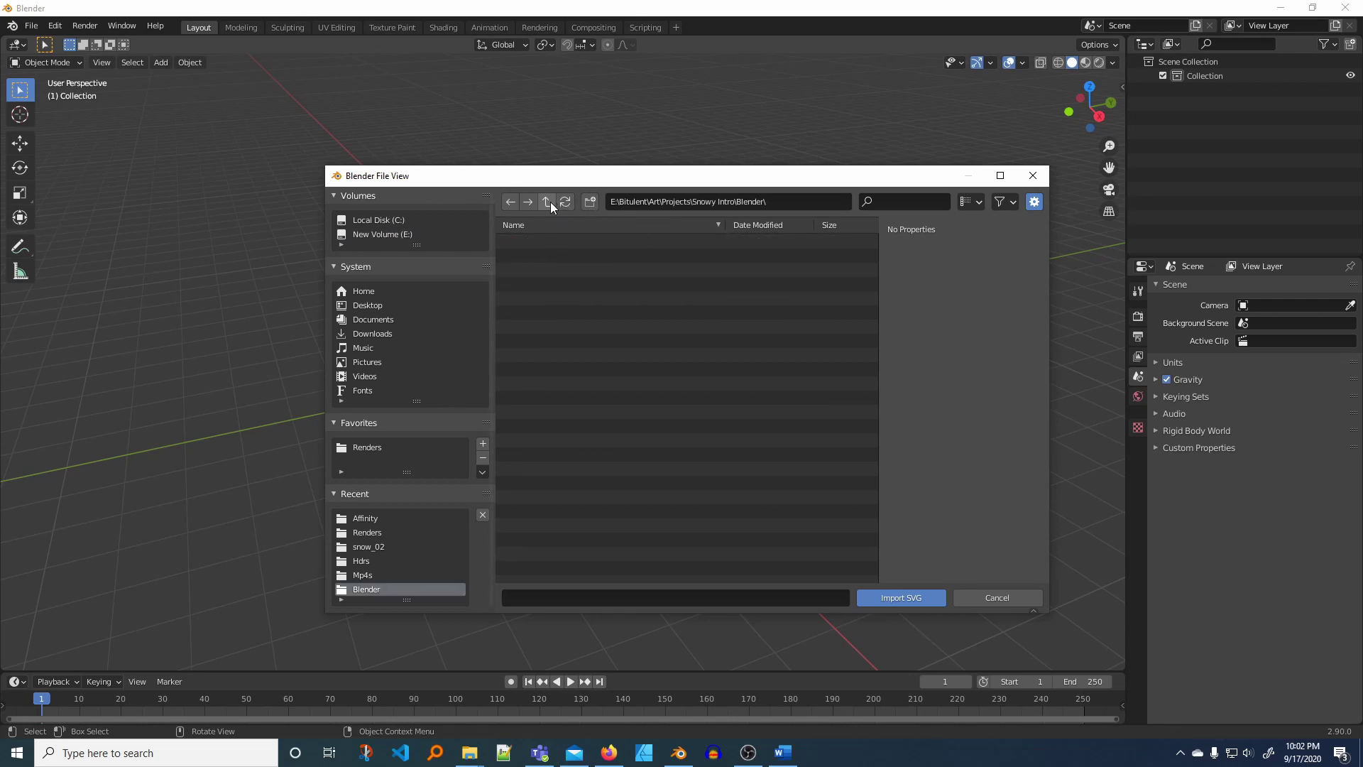
click(551, 201)
double_click(548, 239)
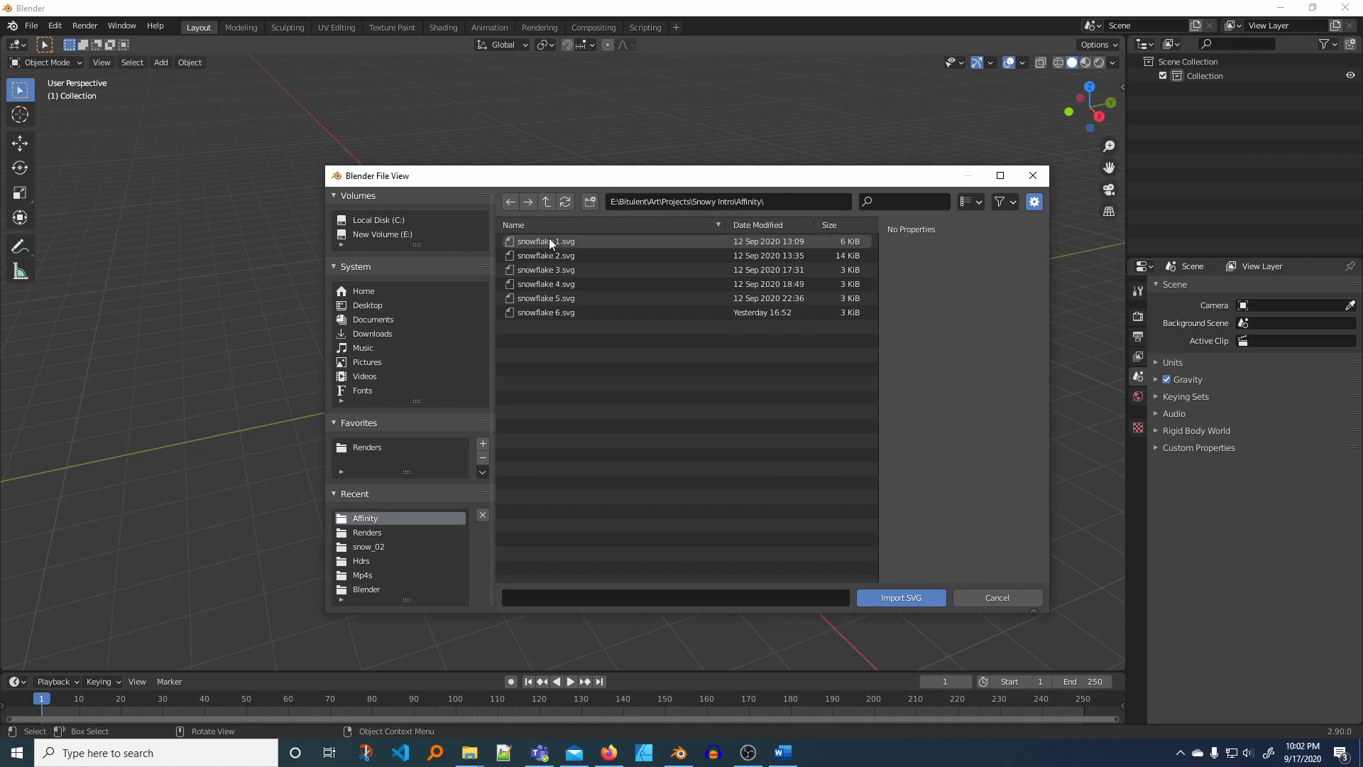
click(562, 297)
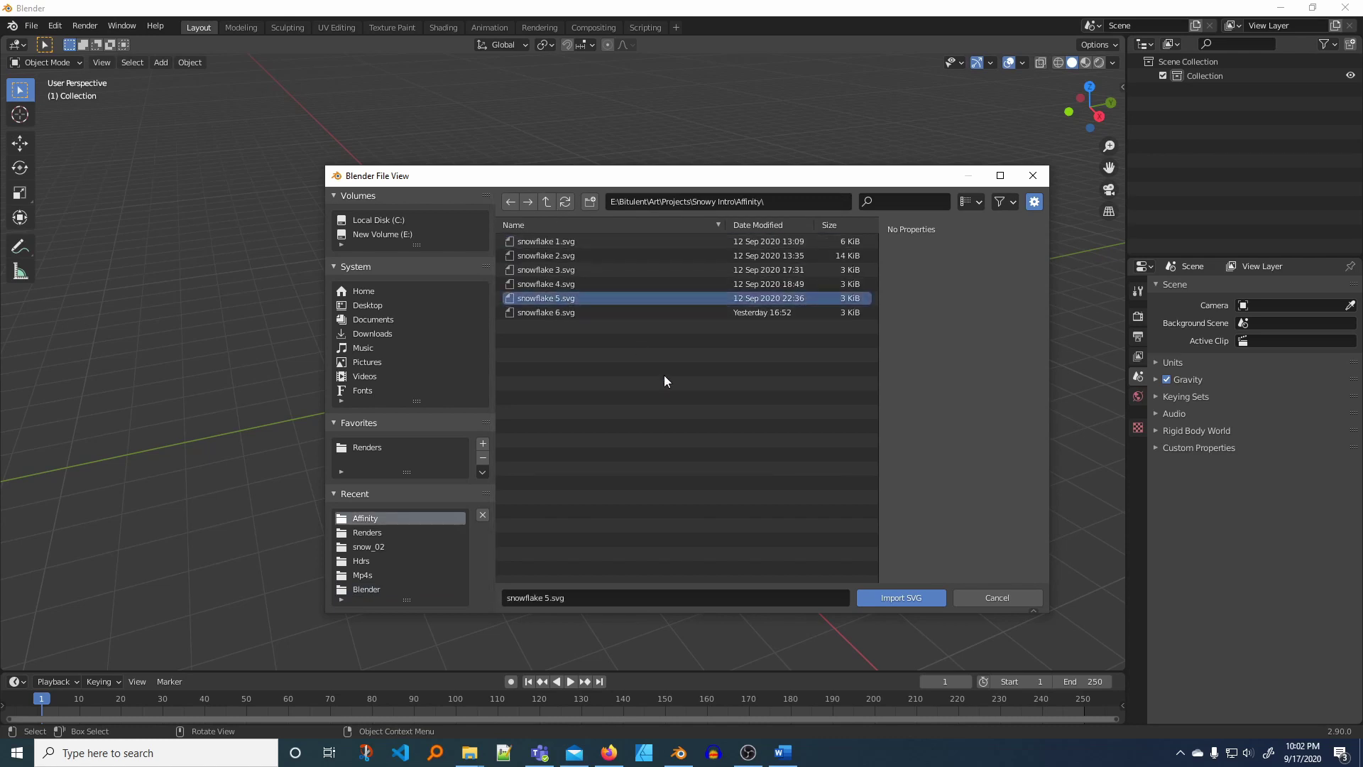
click(899, 596)
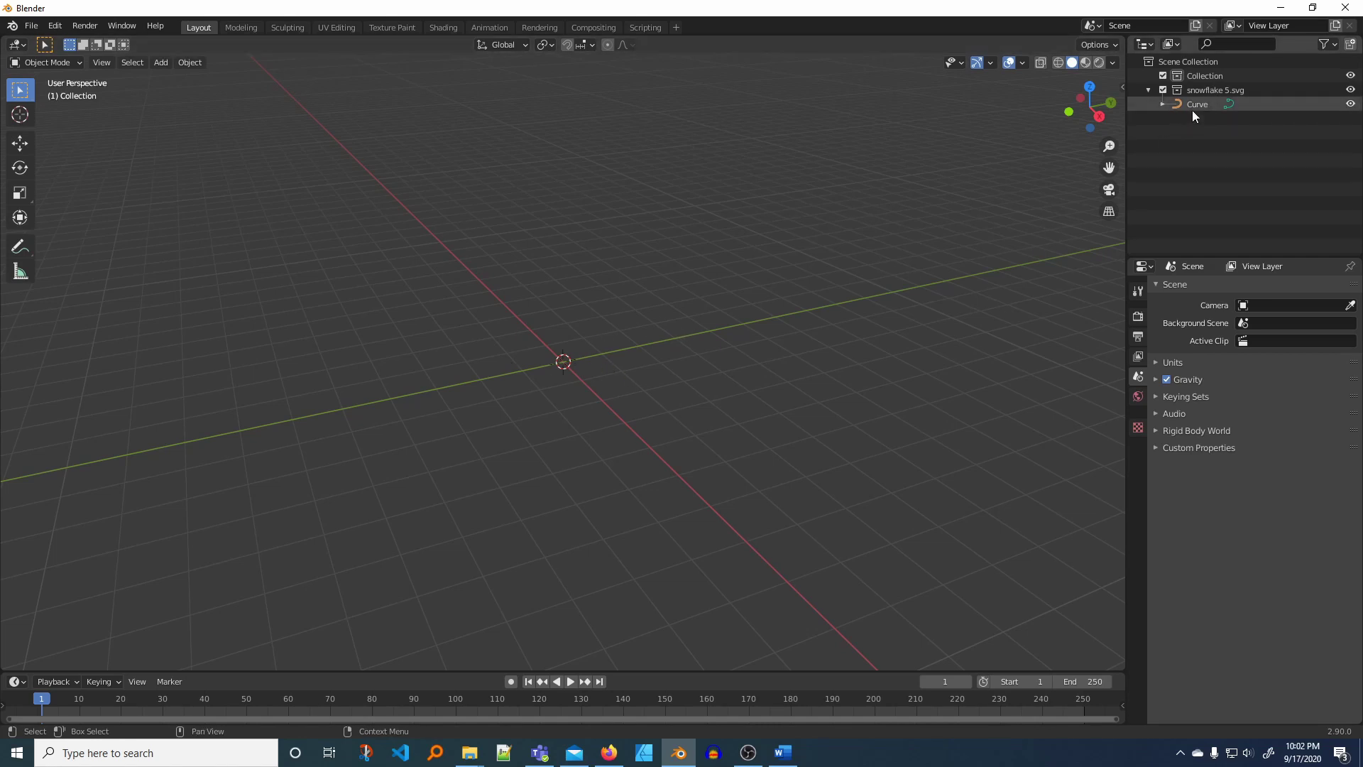
Step: Select the imported snowflake curve and frame it in the viewport
scroll(566, 401, up, 10)
scroll(566, 401, up, 2)
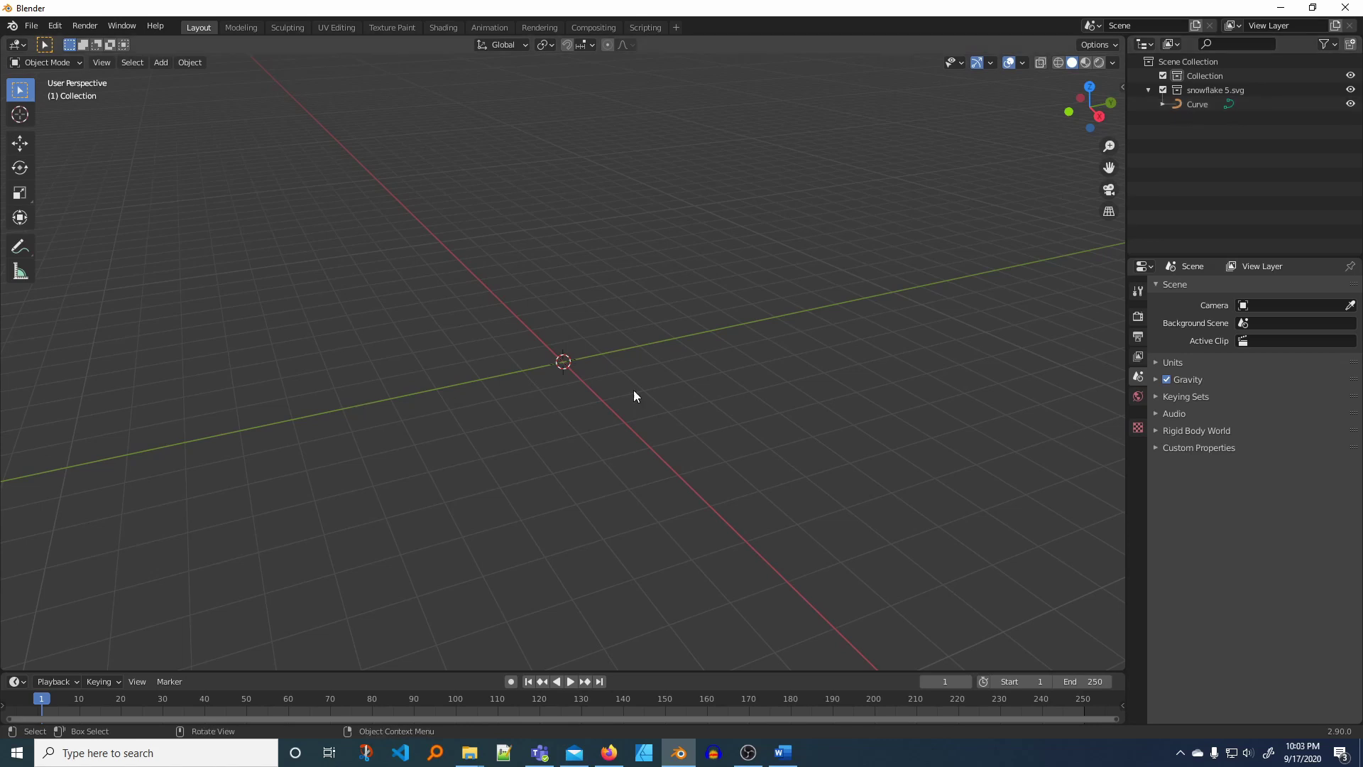
click(1192, 104)
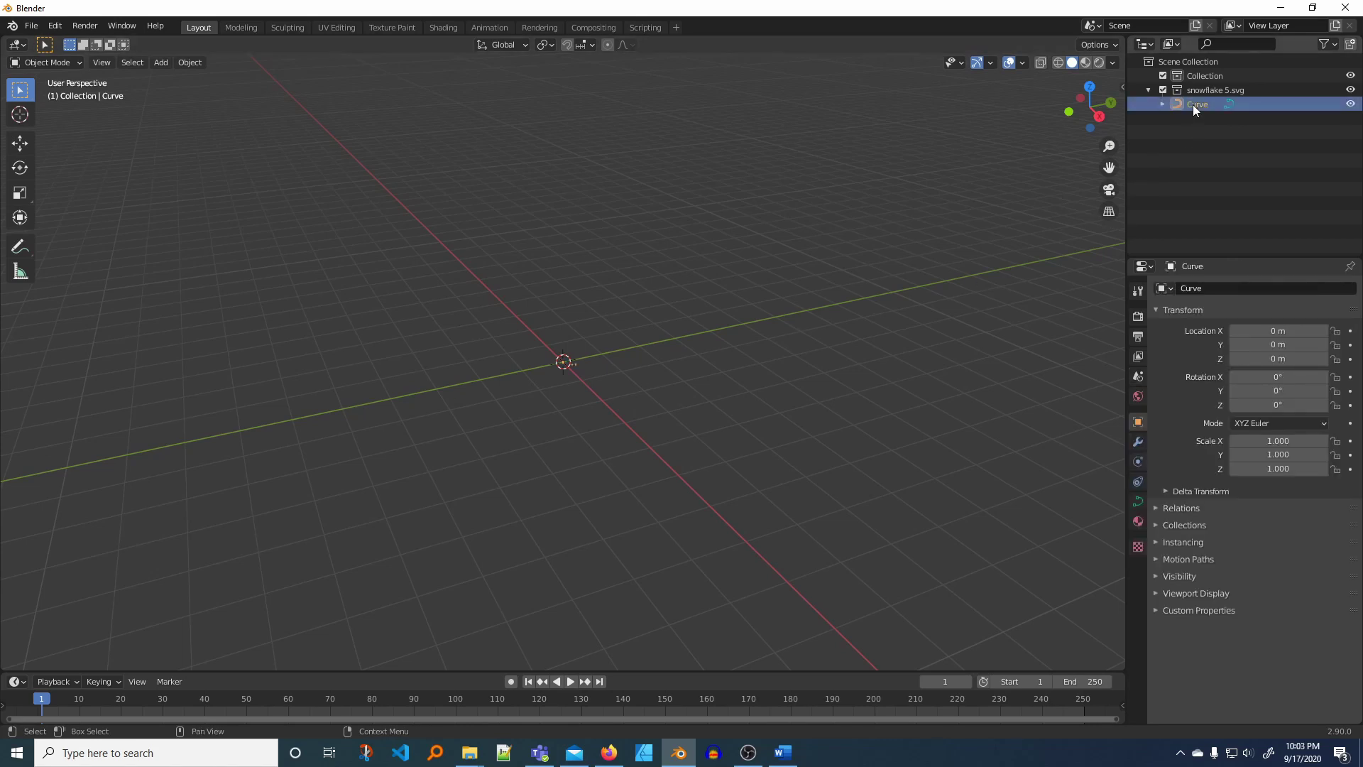
right_click(1192, 104)
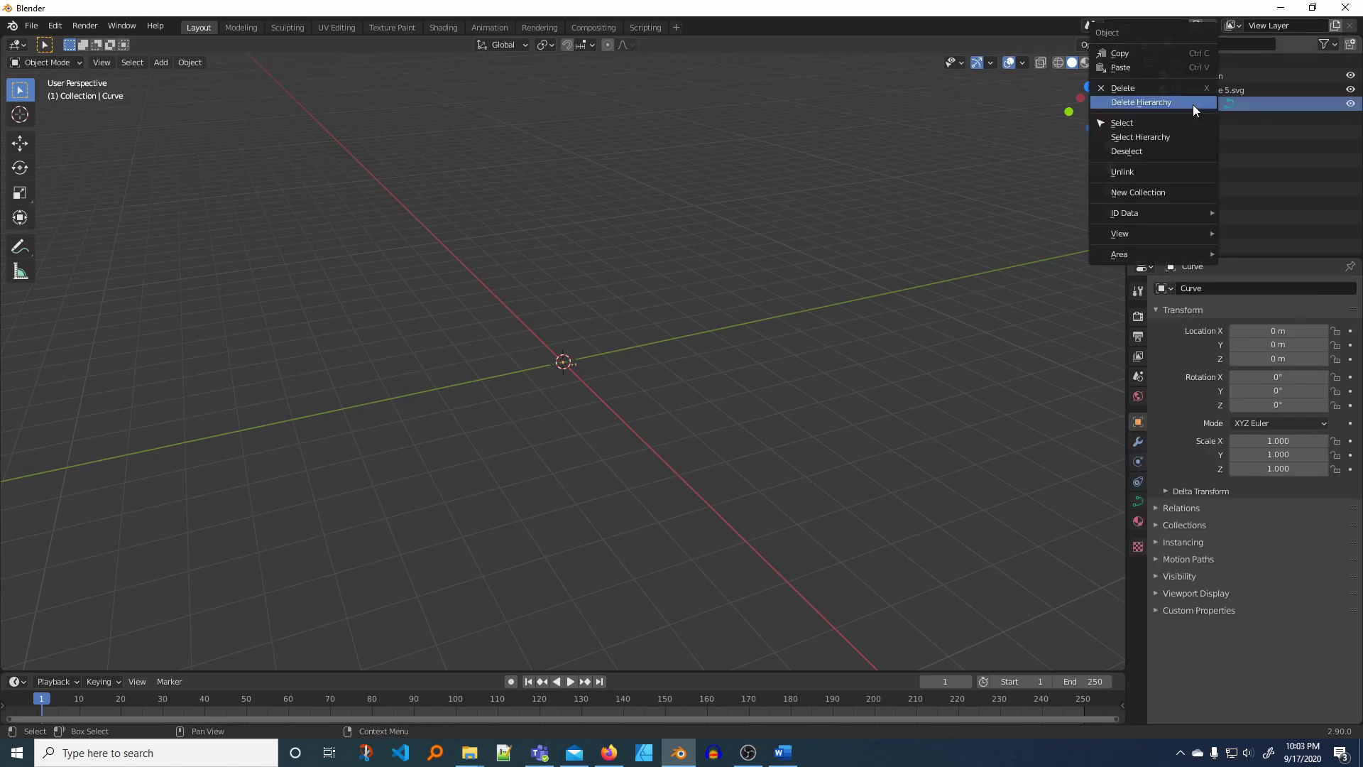
click(1161, 122)
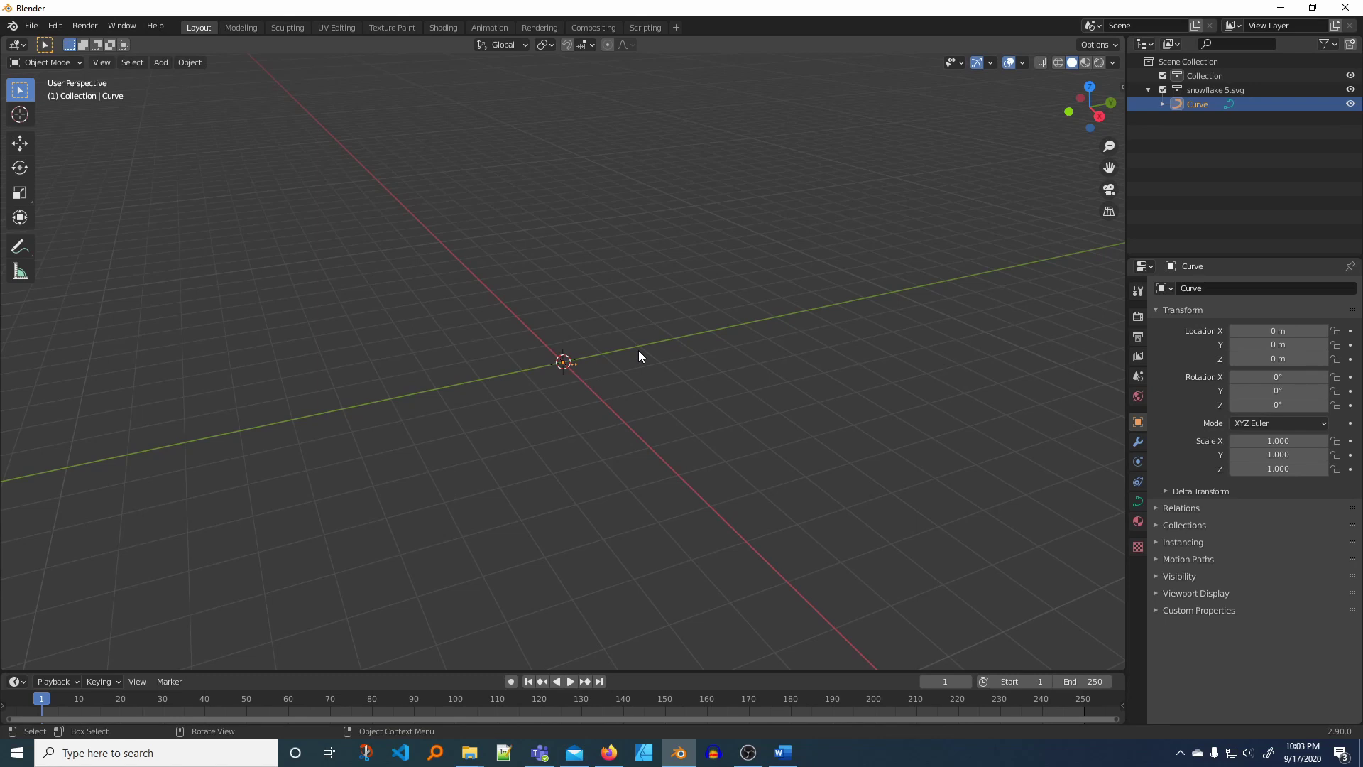
key(KP_Decimal)
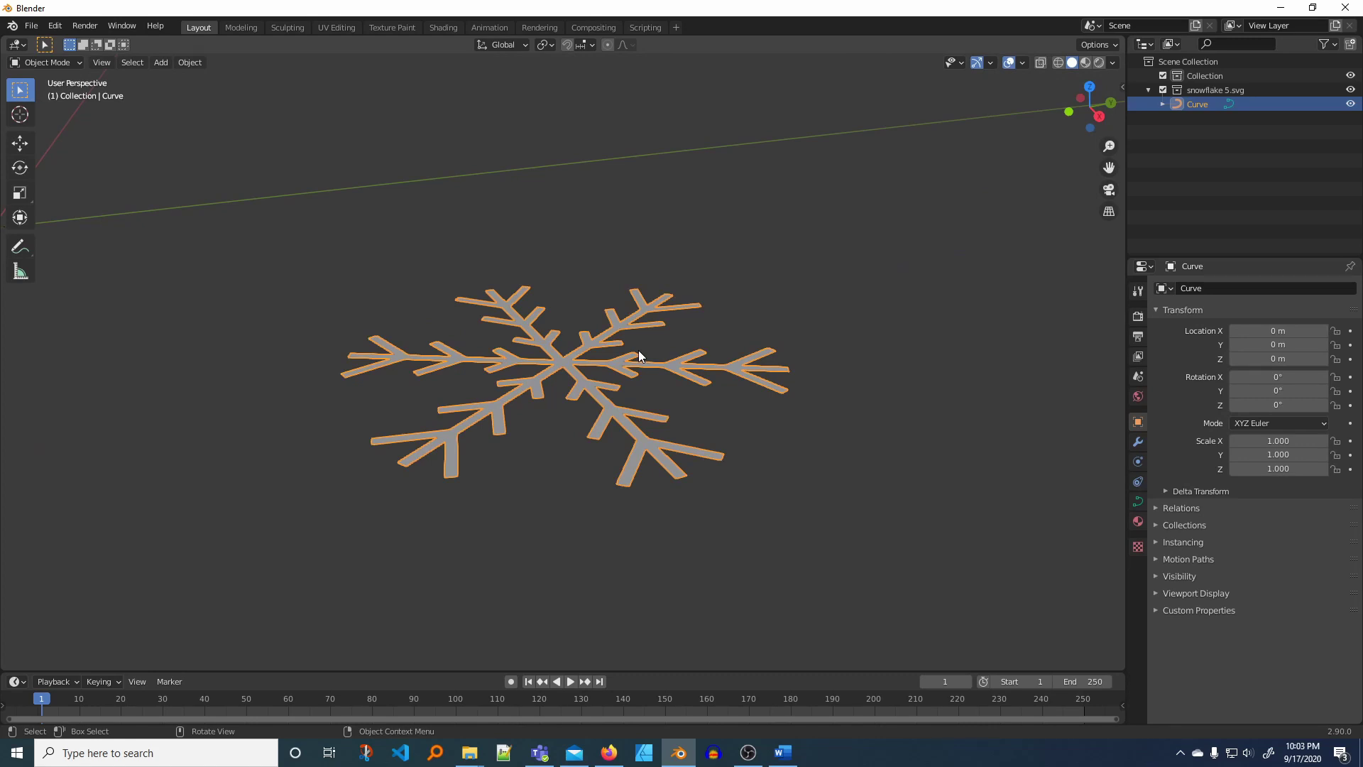
Step: Deselect the tiny snowflake from a distant view, then reselect its curve and frame it again
scroll(637, 351, down, 15)
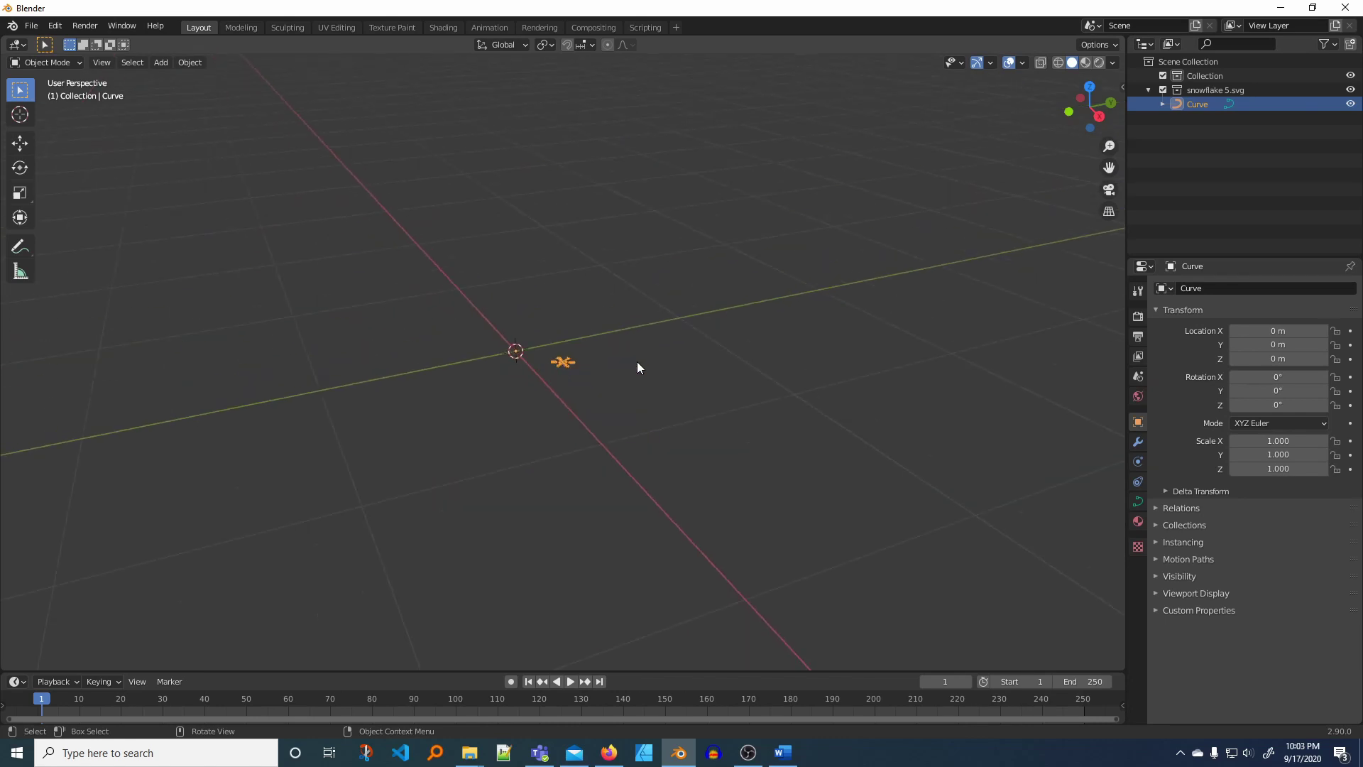
scroll(637, 367, down, 3)
click(581, 486)
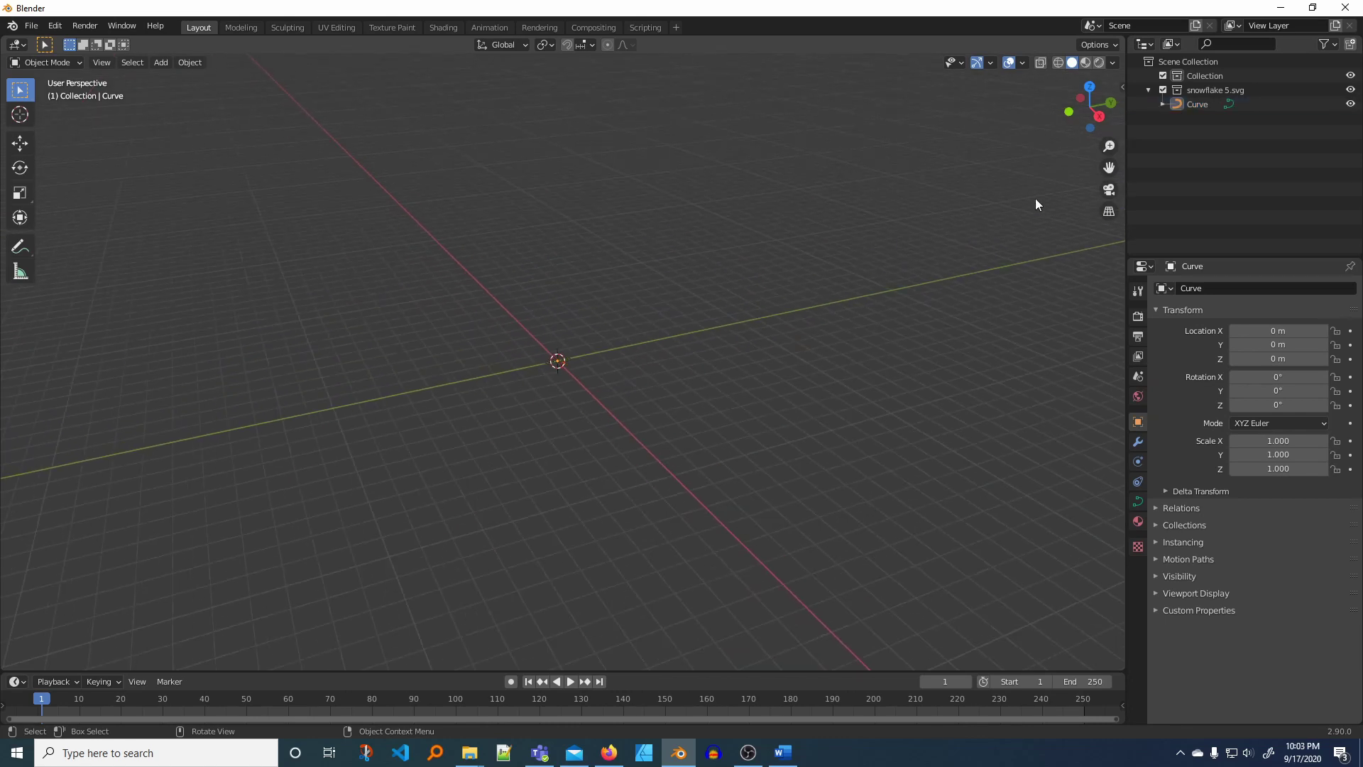
click(1186, 105)
right_click(1185, 104)
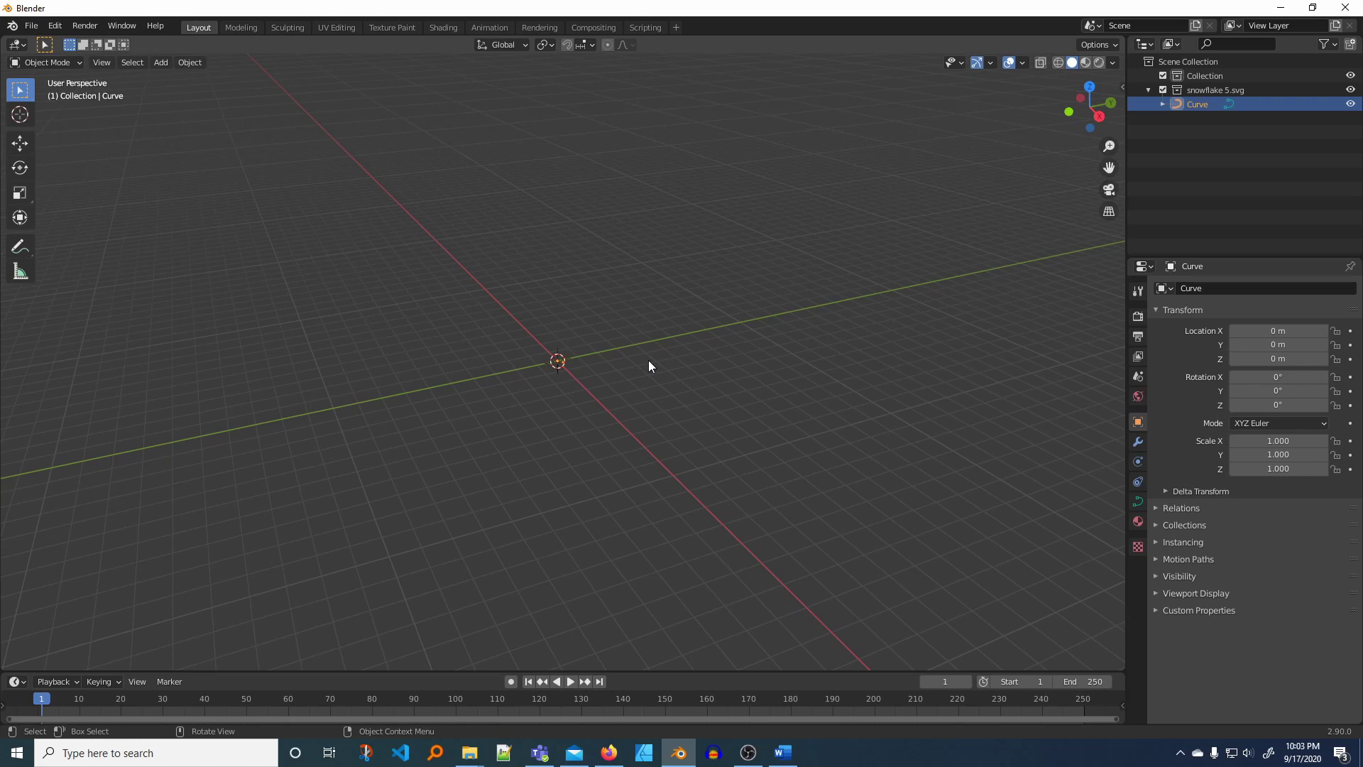
key(KP_Decimal)
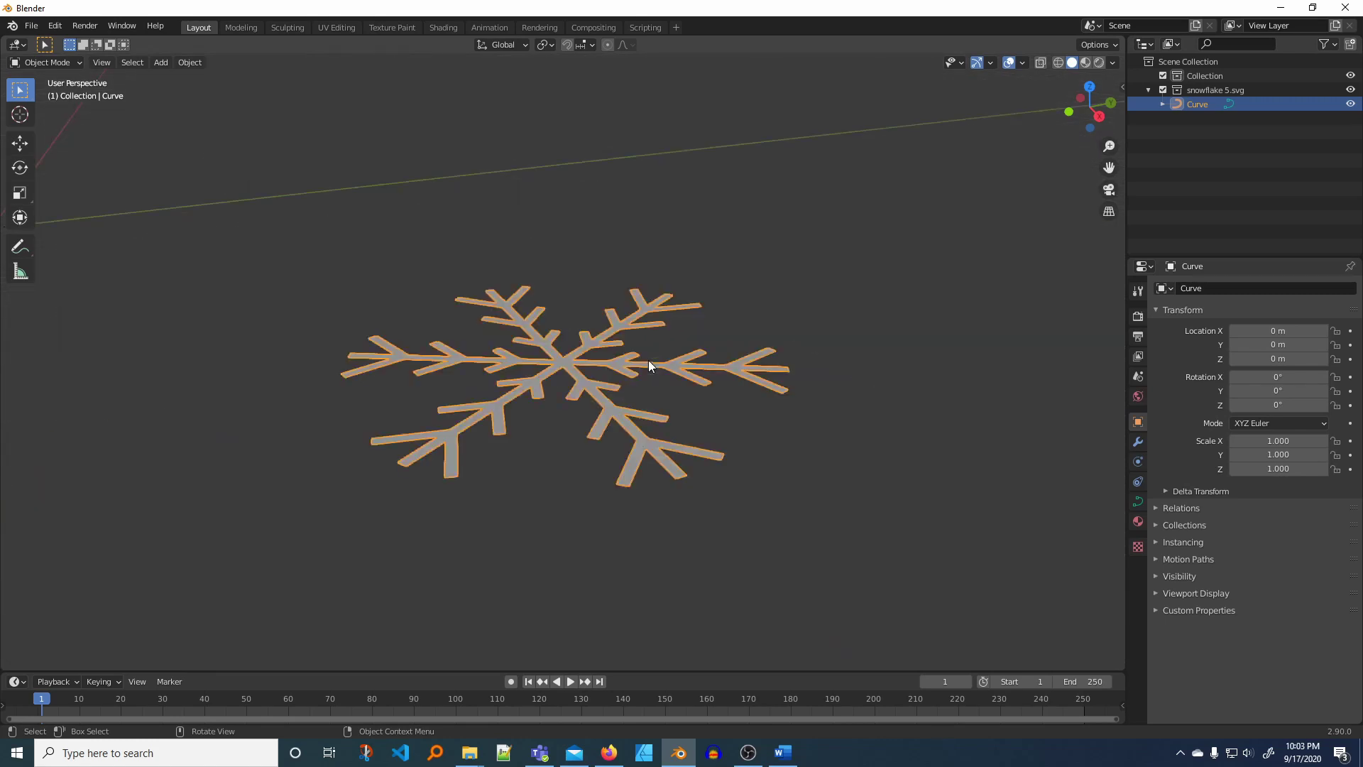
scroll(649, 359, down, 3)
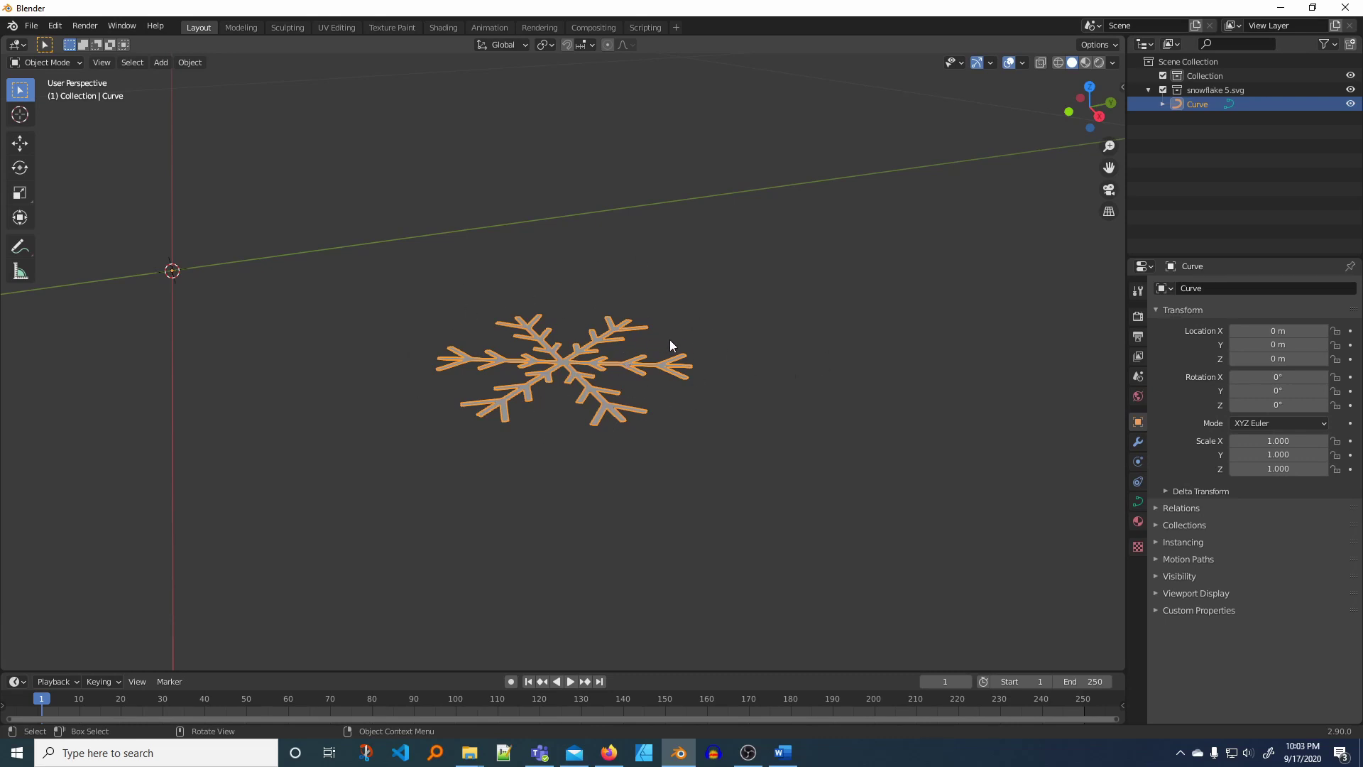
Step: Try rotating the snowflake about its current origin, then cancel the rotation
click(722, 354)
click(555, 367)
key(r)
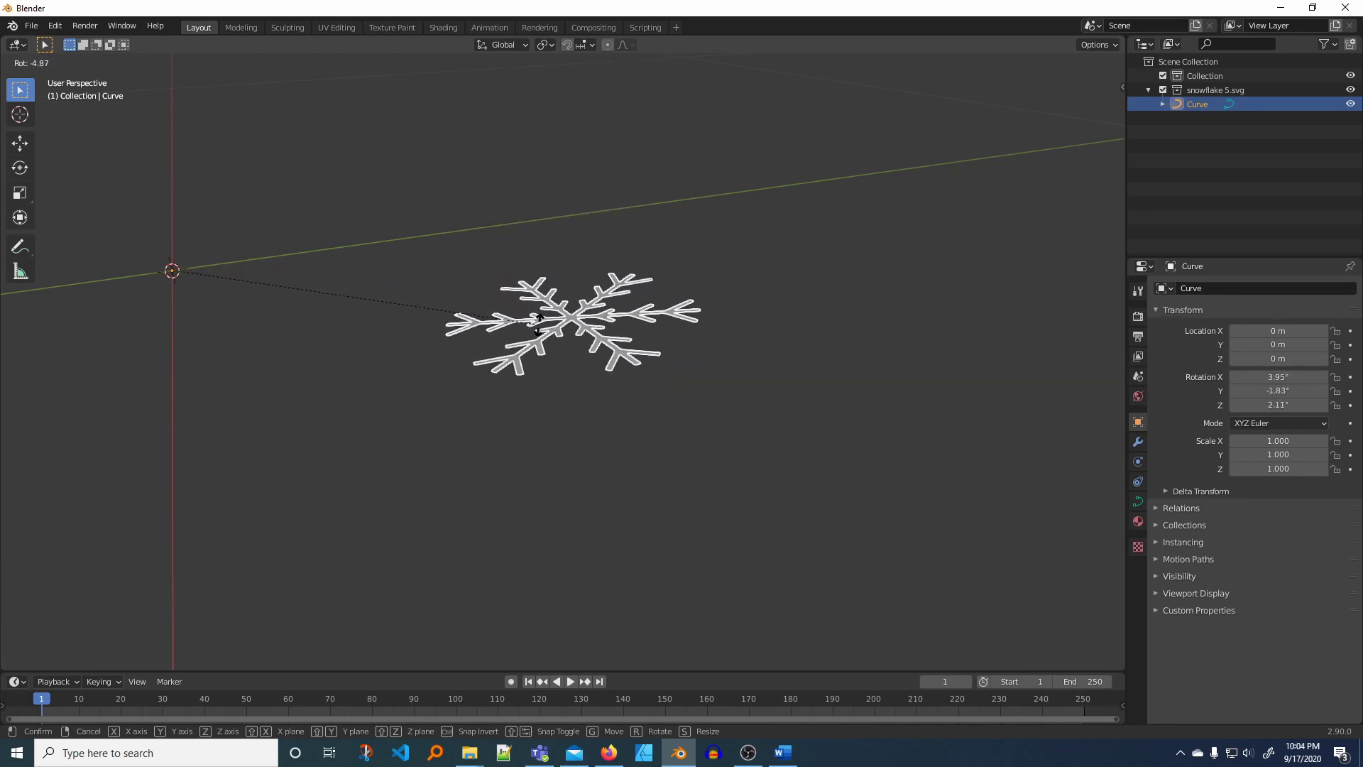
key(Escape)
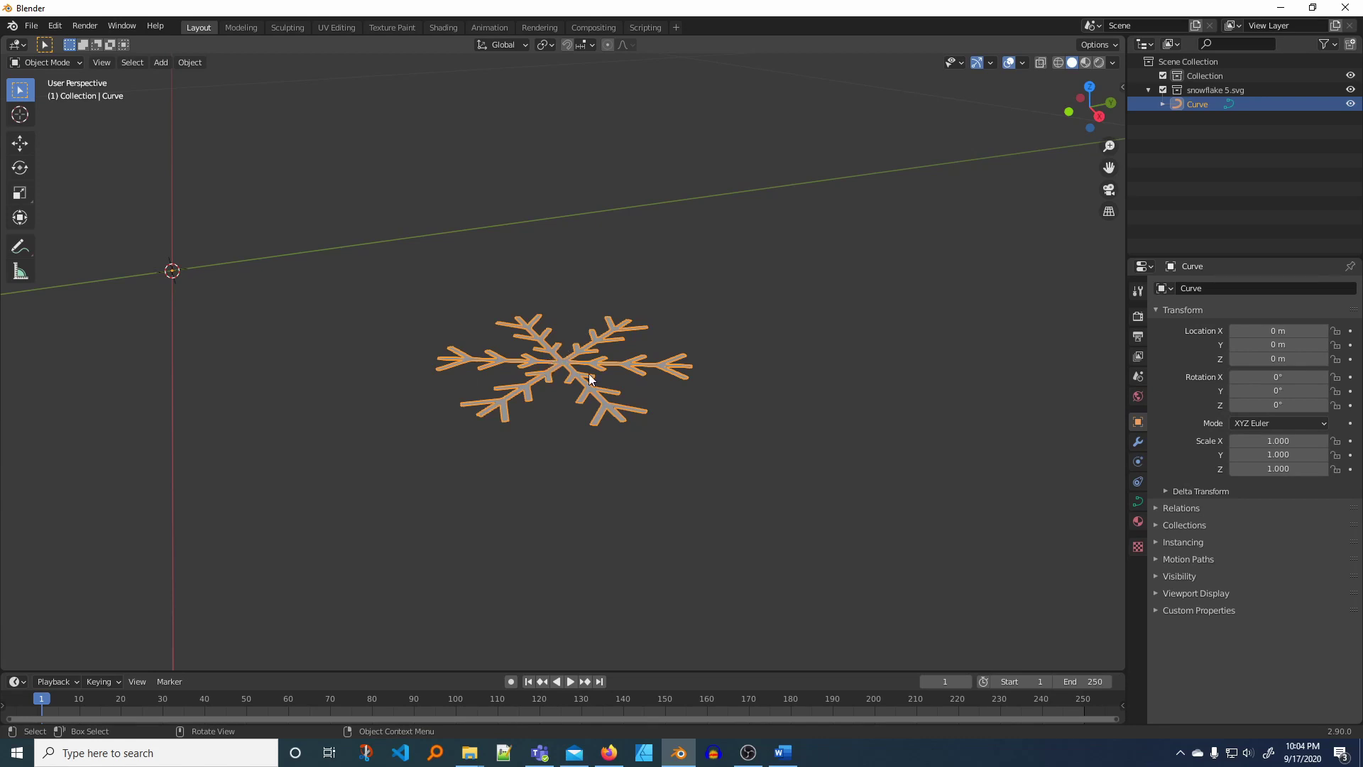
Step: Set the snowflake's origin to its geometry and try a rotation about the new origin without keeping it
click(564, 345)
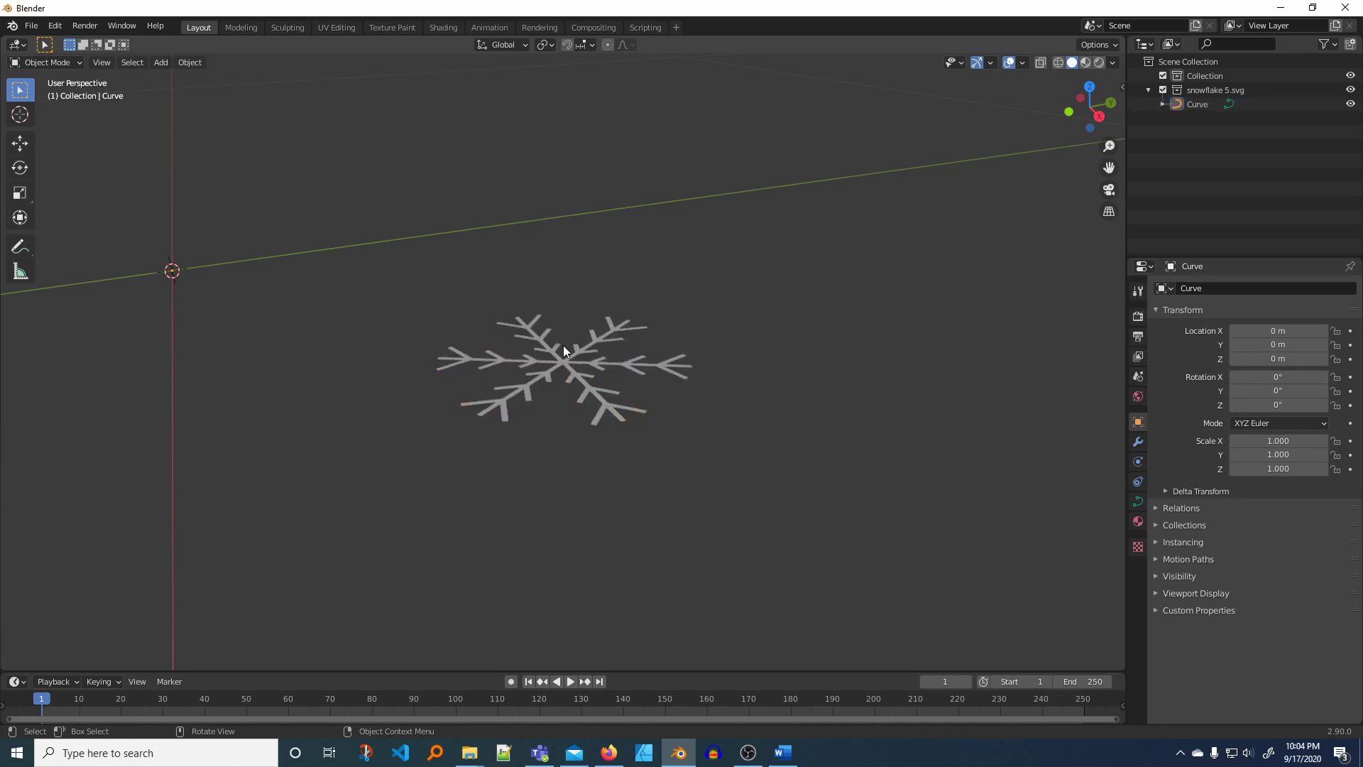
click(576, 355)
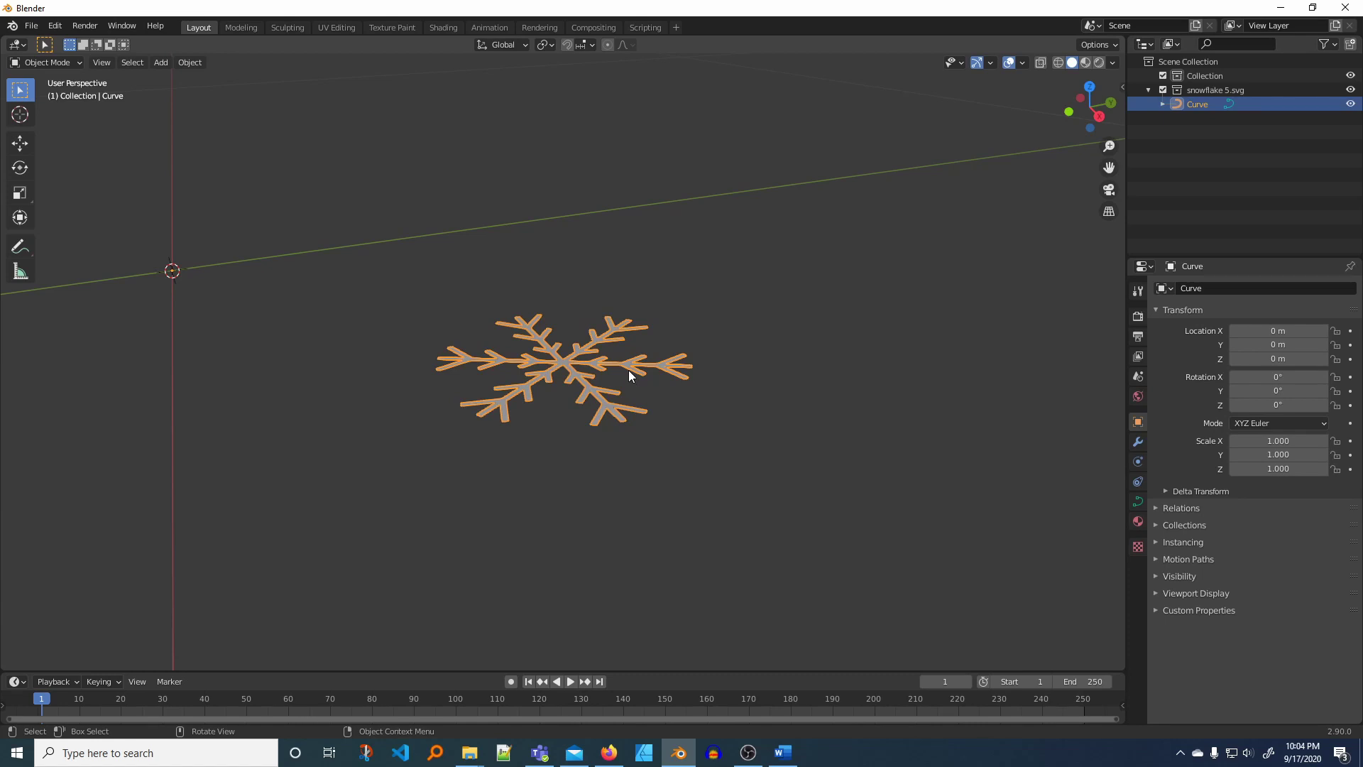
click(192, 63)
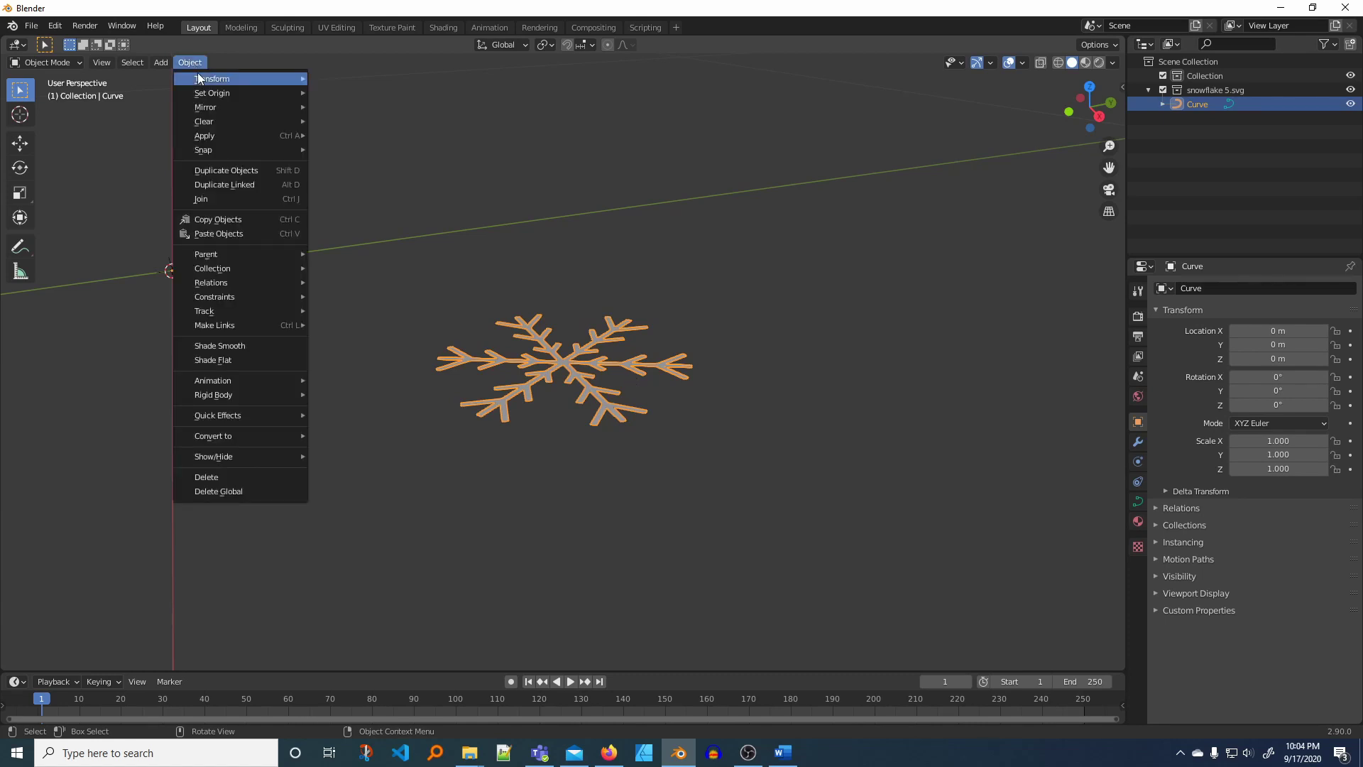
mouse_move(208, 94)
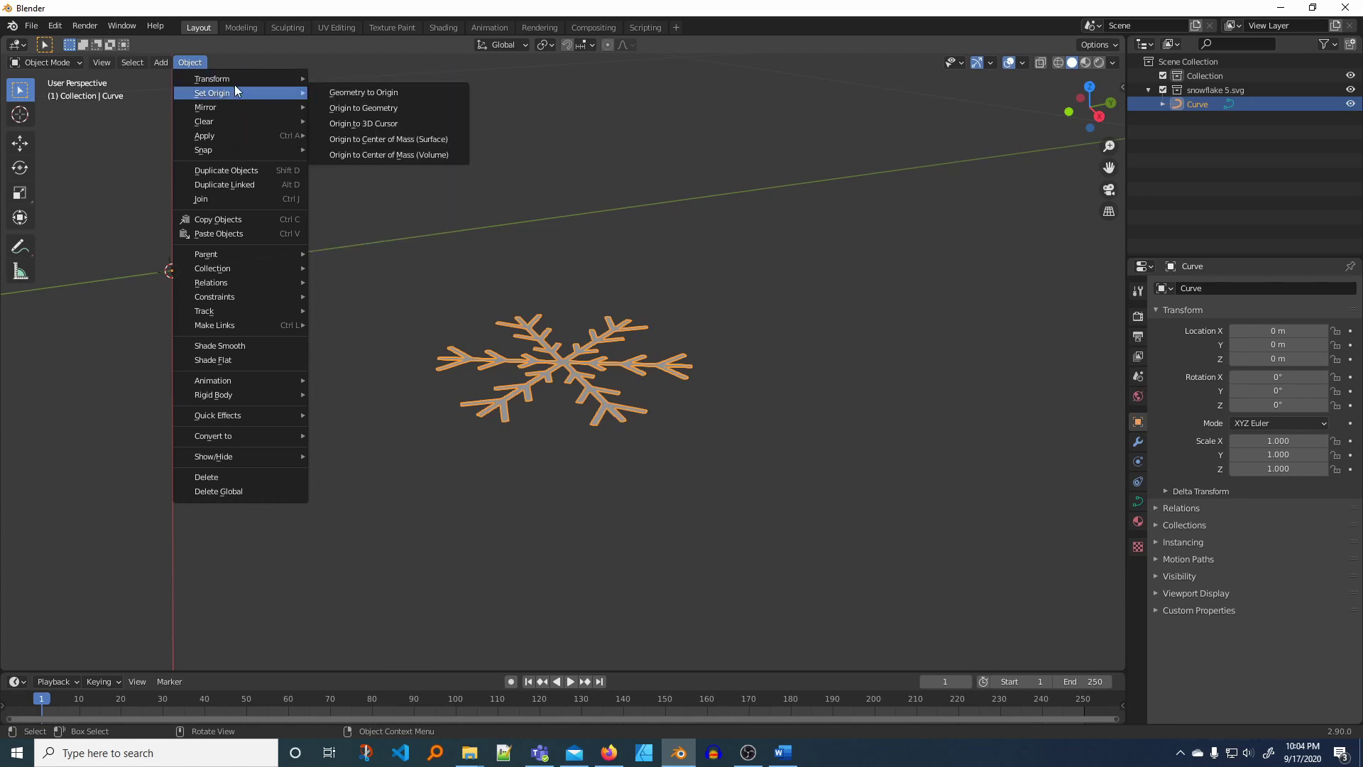
click(373, 108)
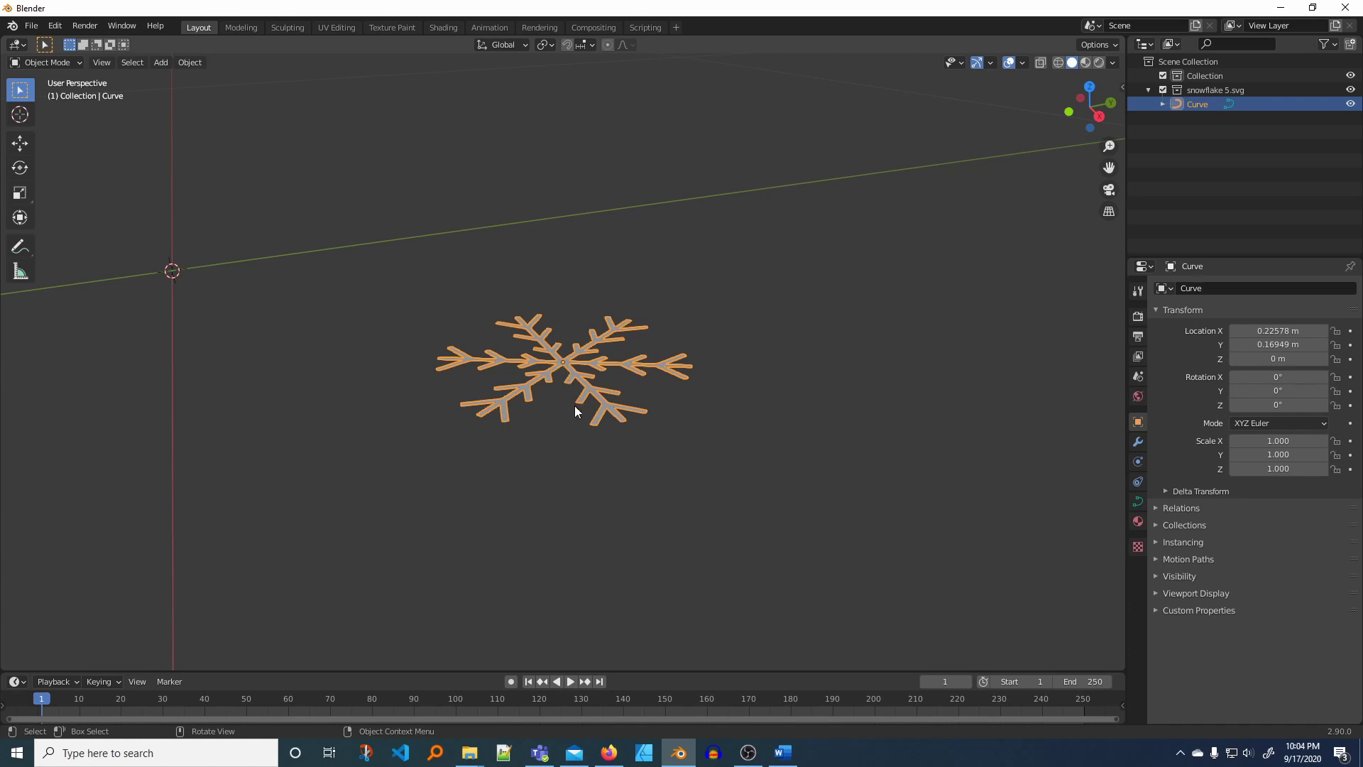
key(r)
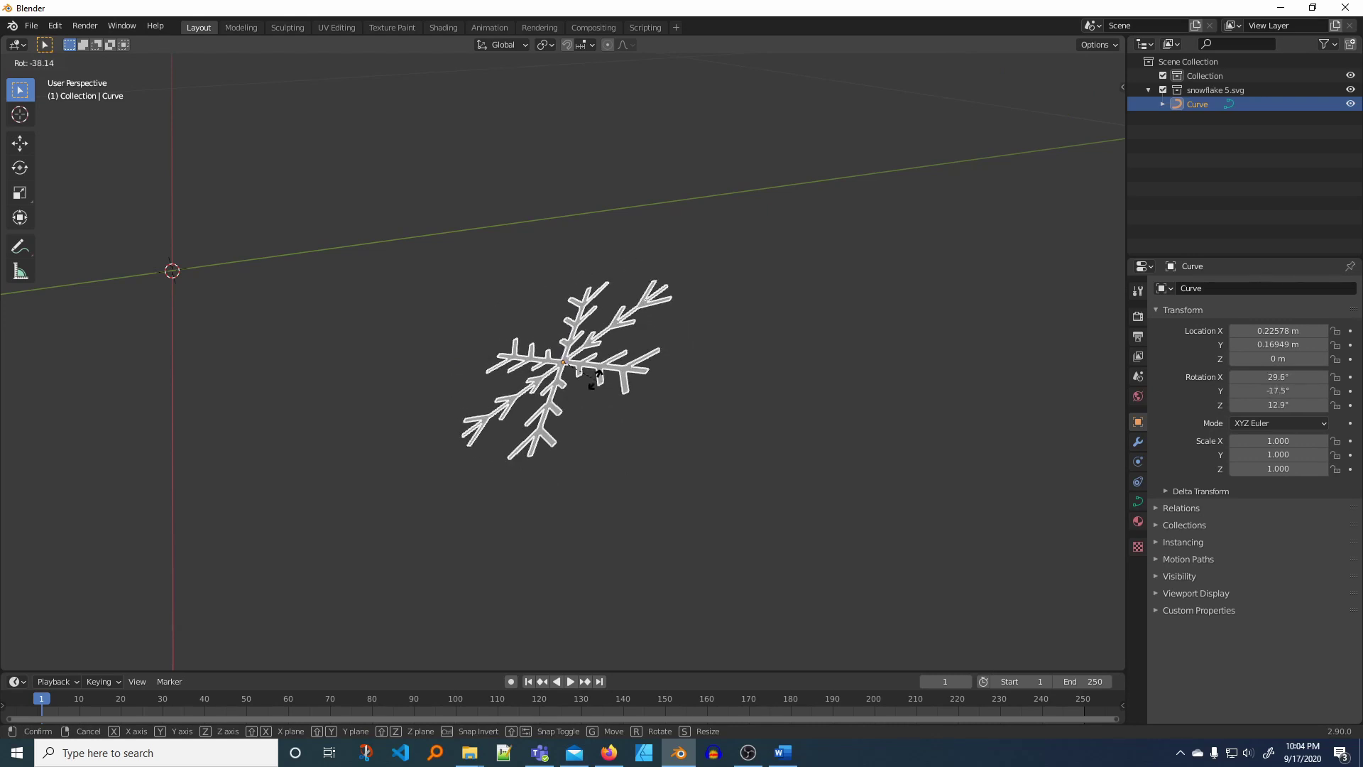
right_click(596, 380)
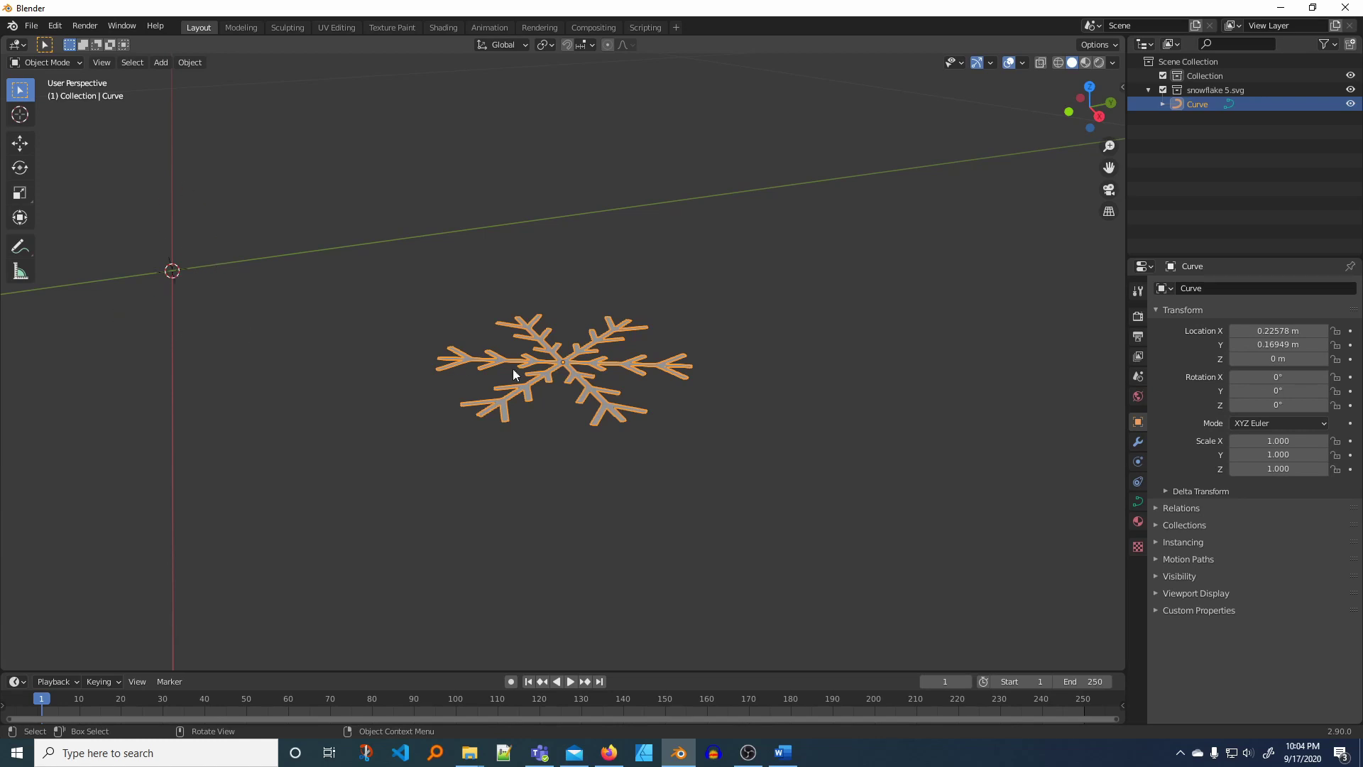
Step: Snap the snowflake to the 3D cursor at the world origin
click(565, 315)
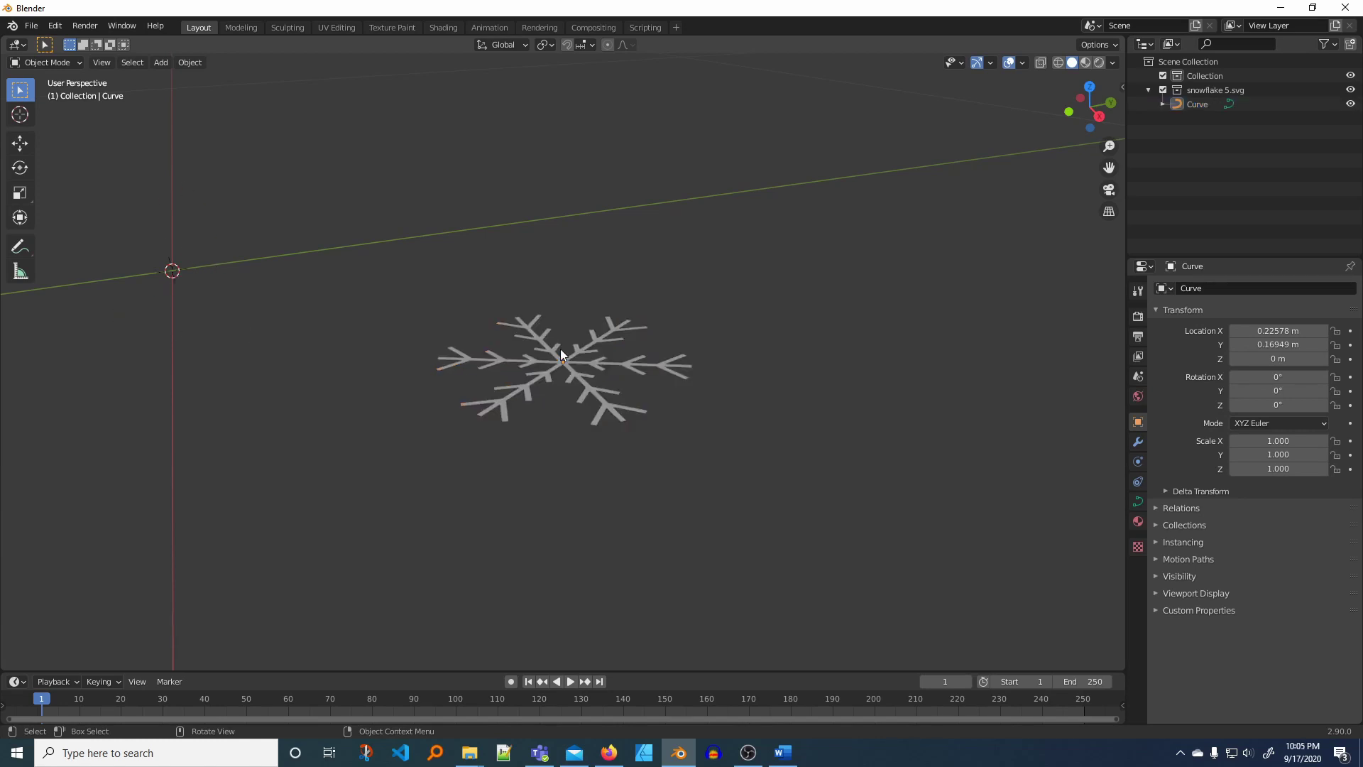
click(560, 358)
click(189, 64)
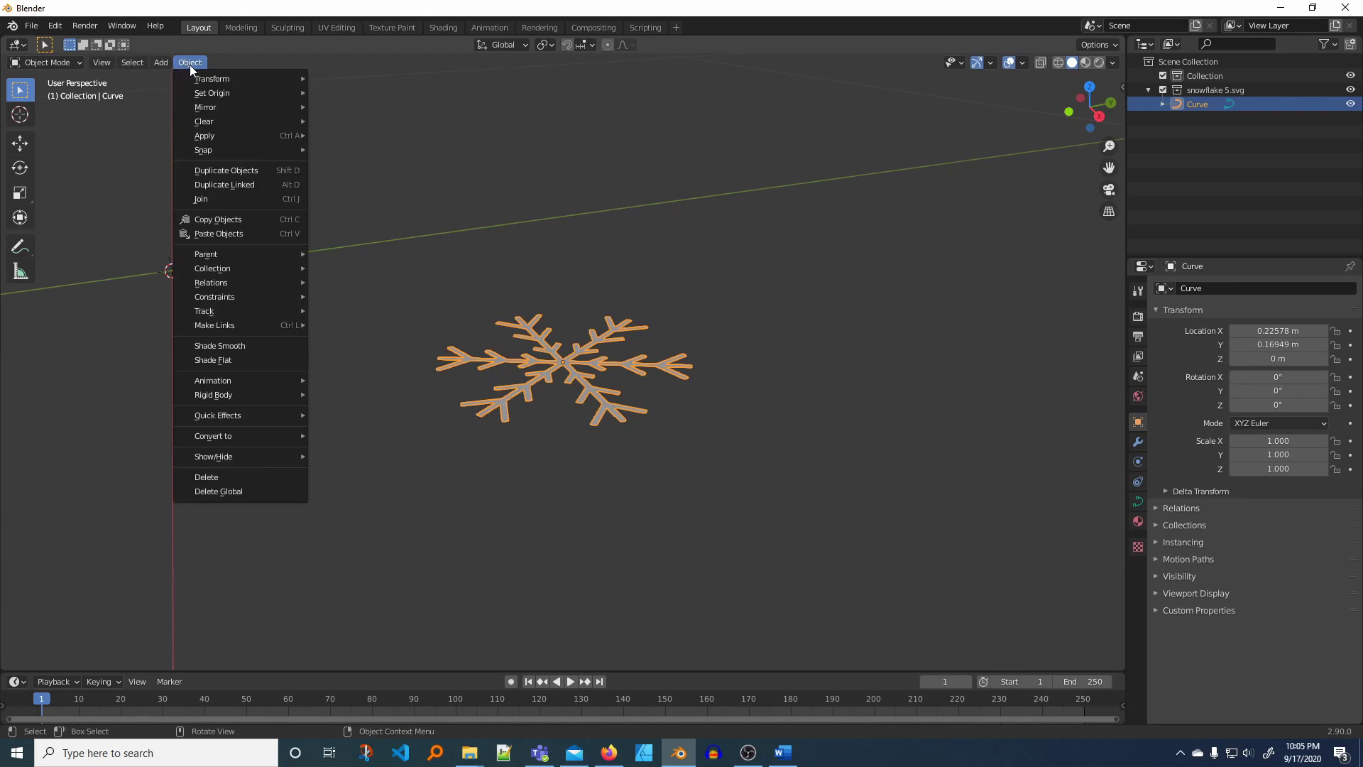
mouse_move(205, 149)
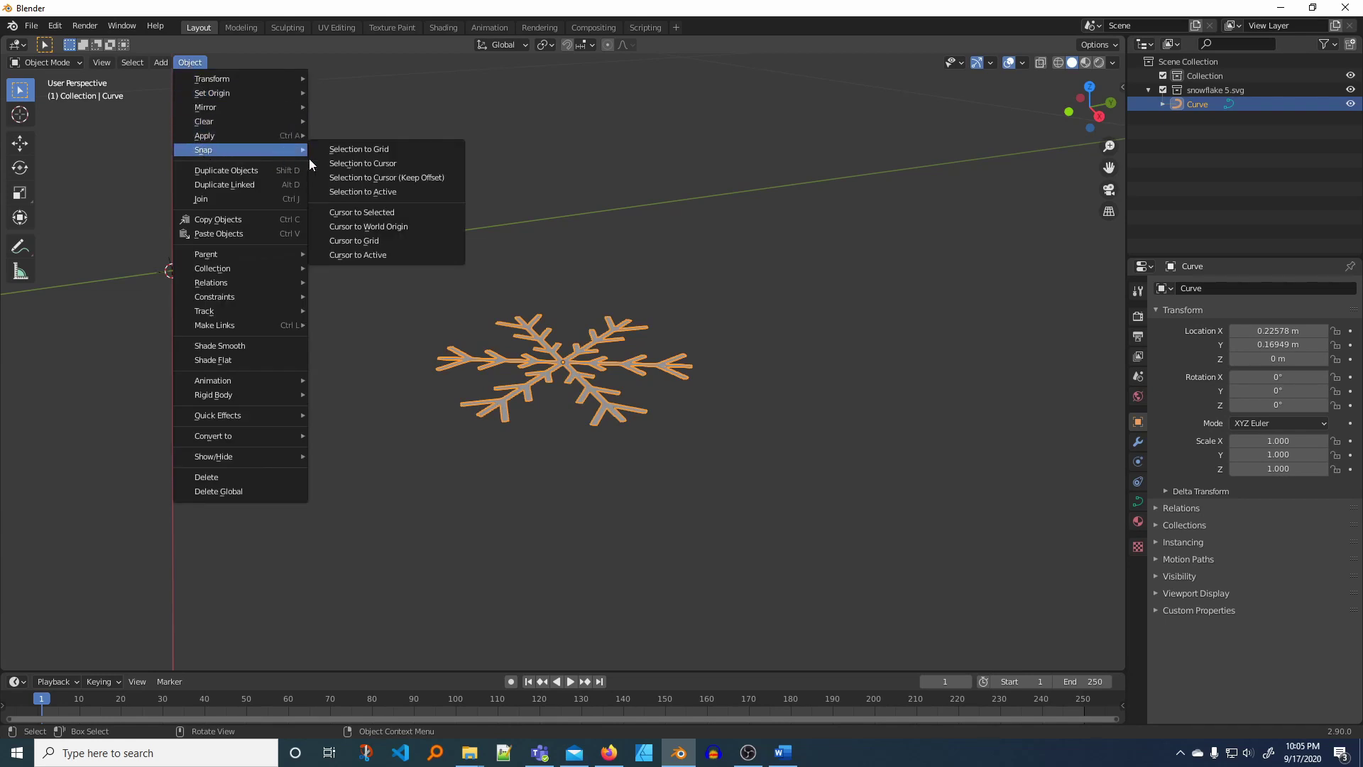
click(379, 164)
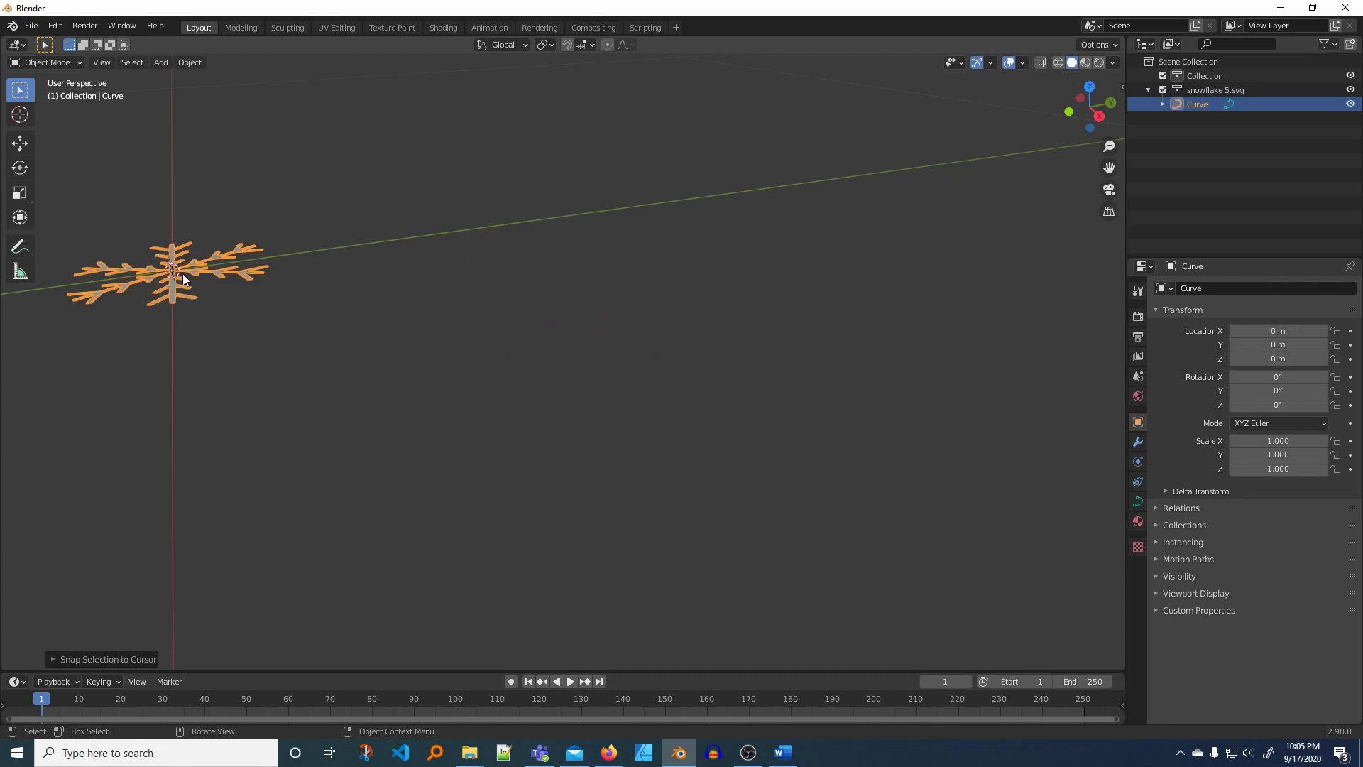
middle_drag(160, 268, 181, 318)
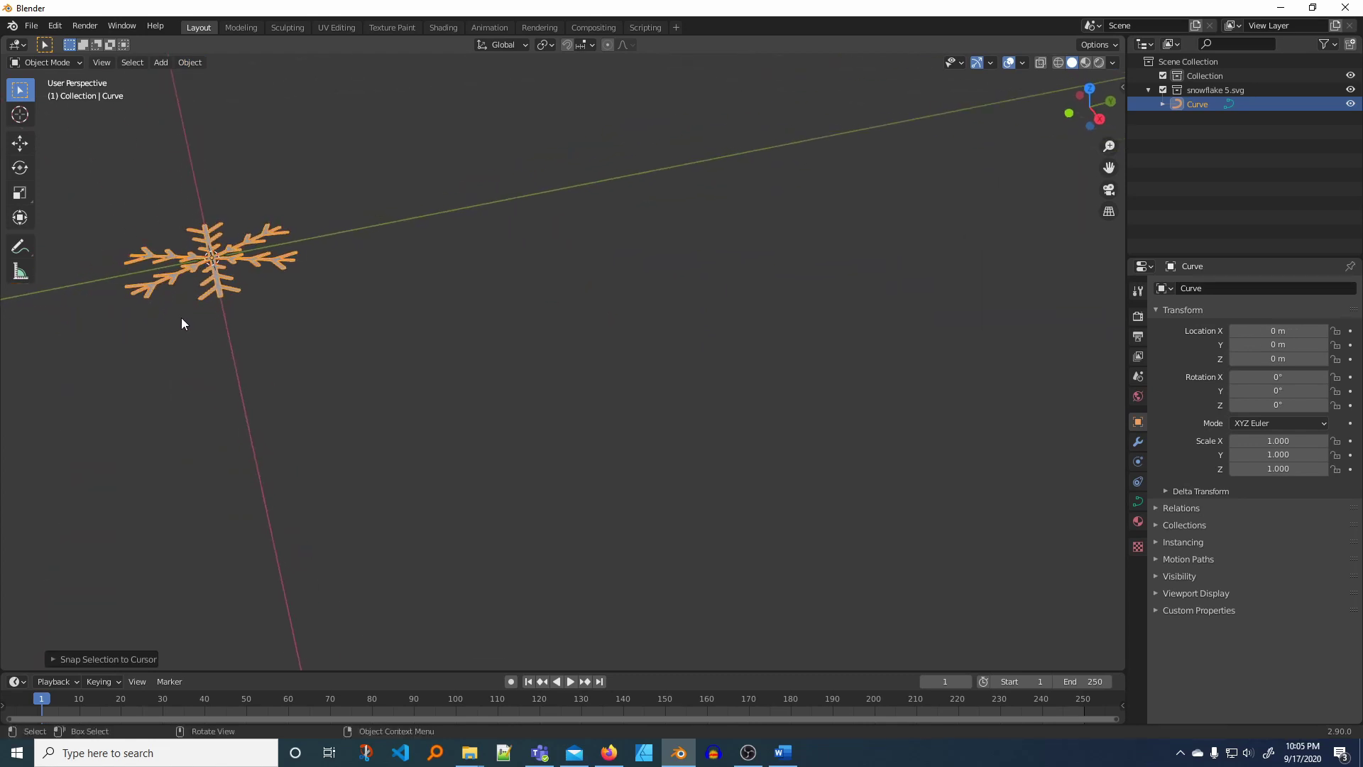
Step: Frame the snowflake, check its flatness edge-on, and open the Geometry settings of its curve data
key(KP_Decimal)
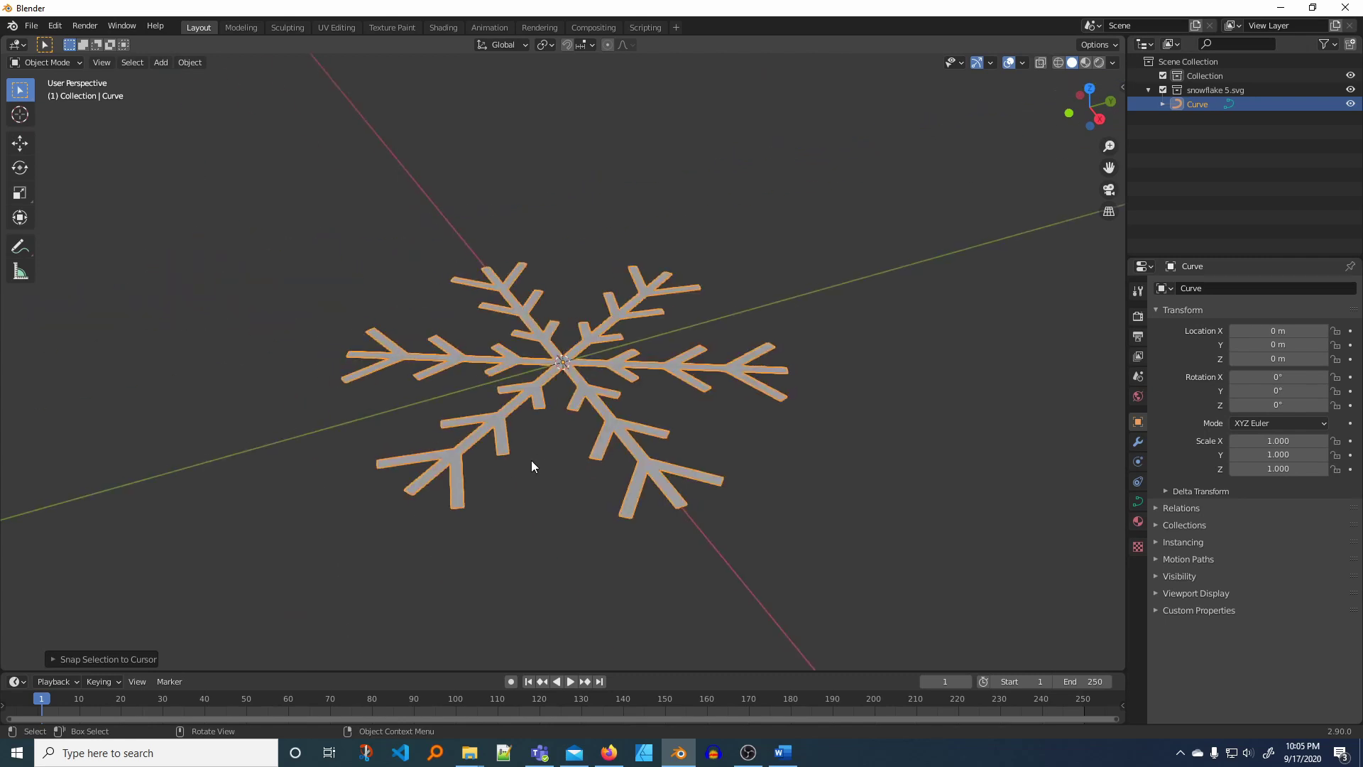
scroll(526, 463, up, 2)
scroll(526, 463, down, 2)
scroll(526, 463, up, 2)
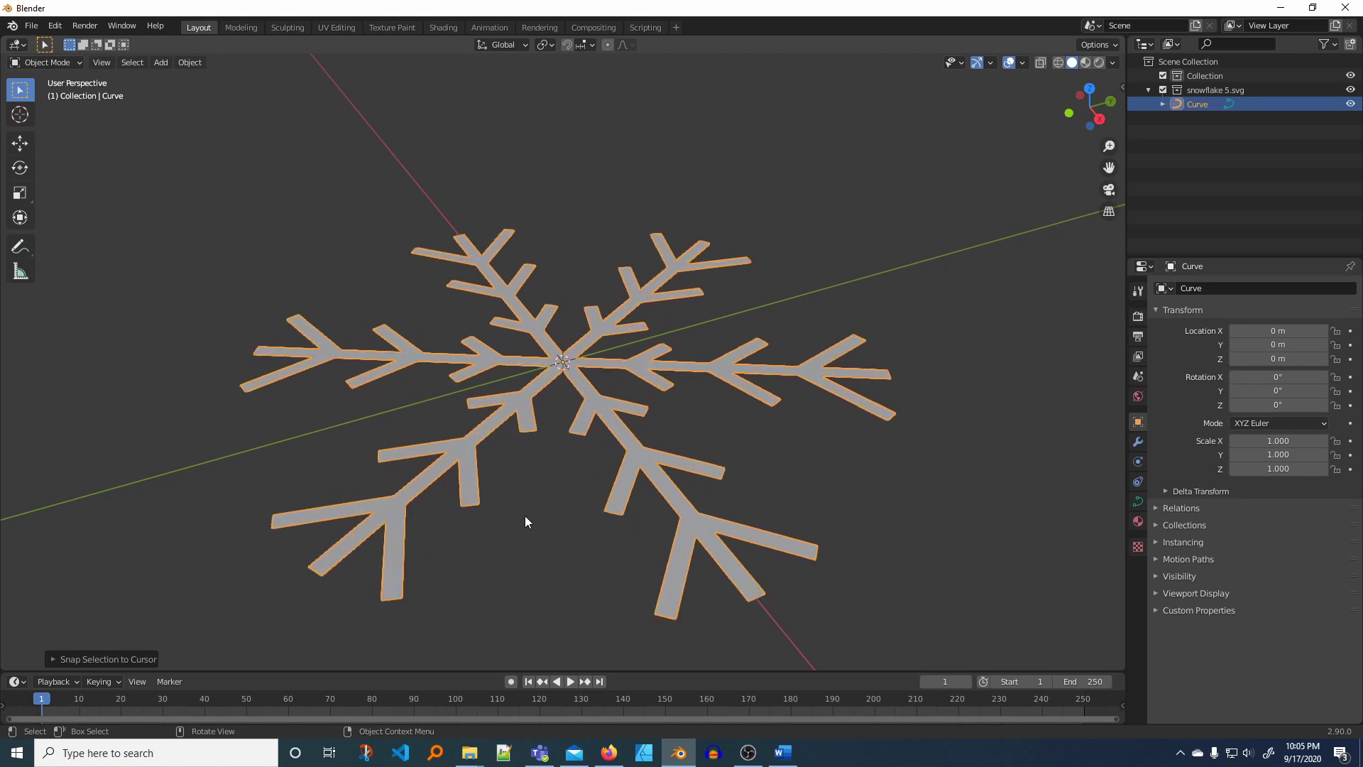
middle_drag(526, 522, 516, 444)
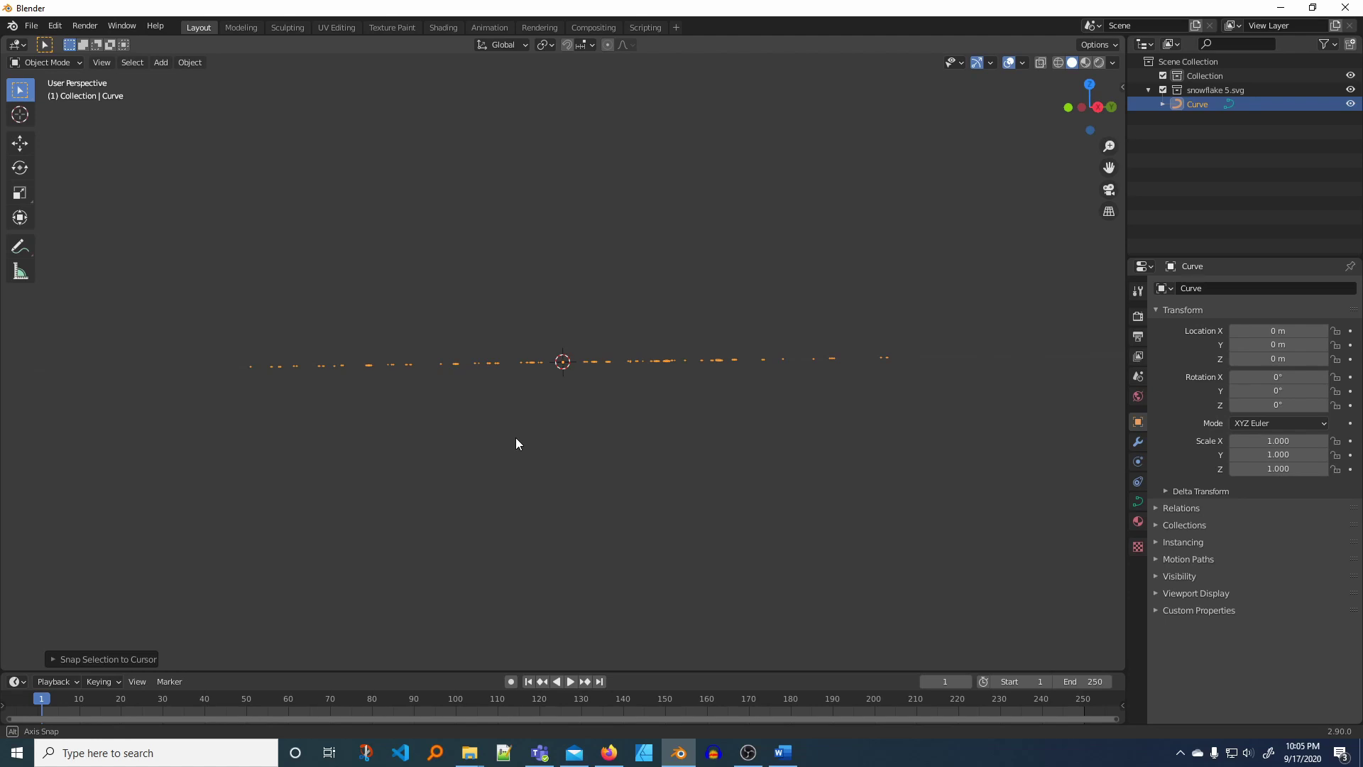
middle_drag(516, 444, 521, 480)
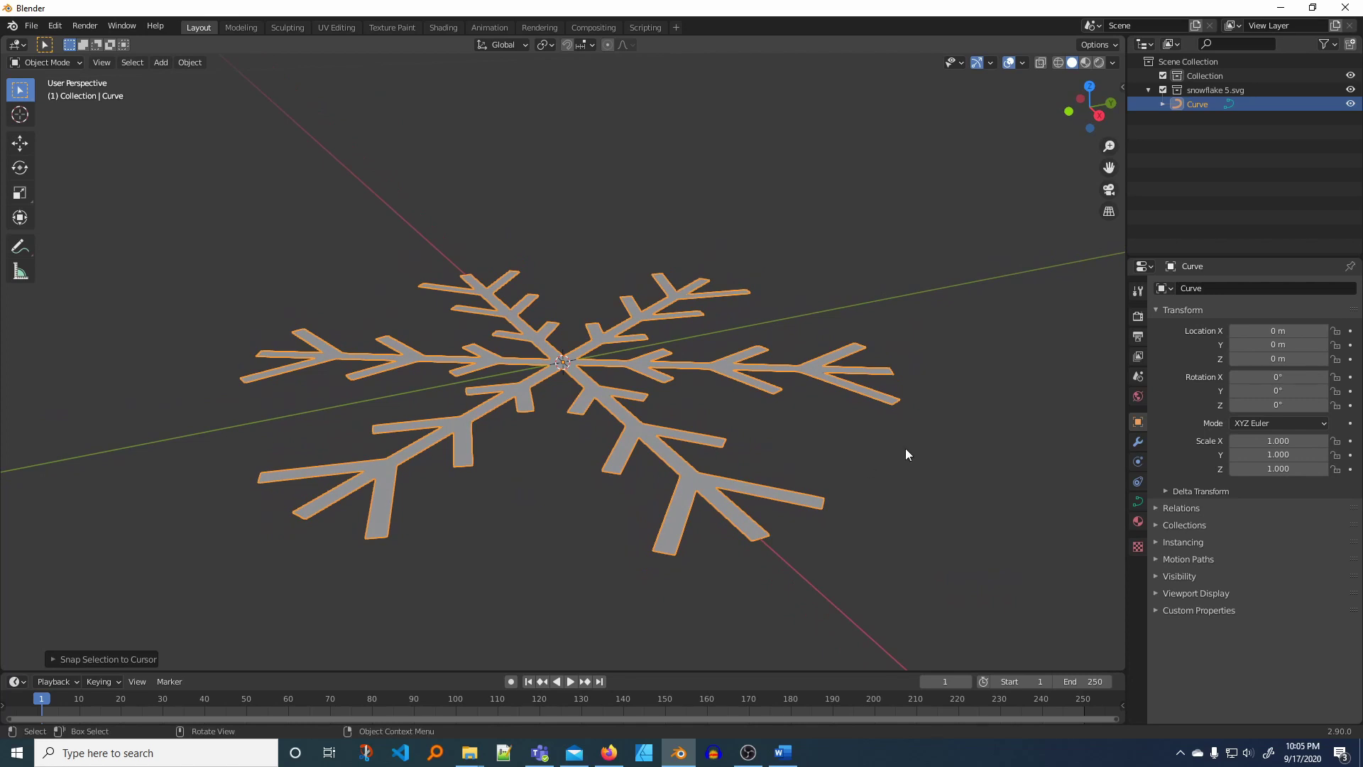
click(1138, 503)
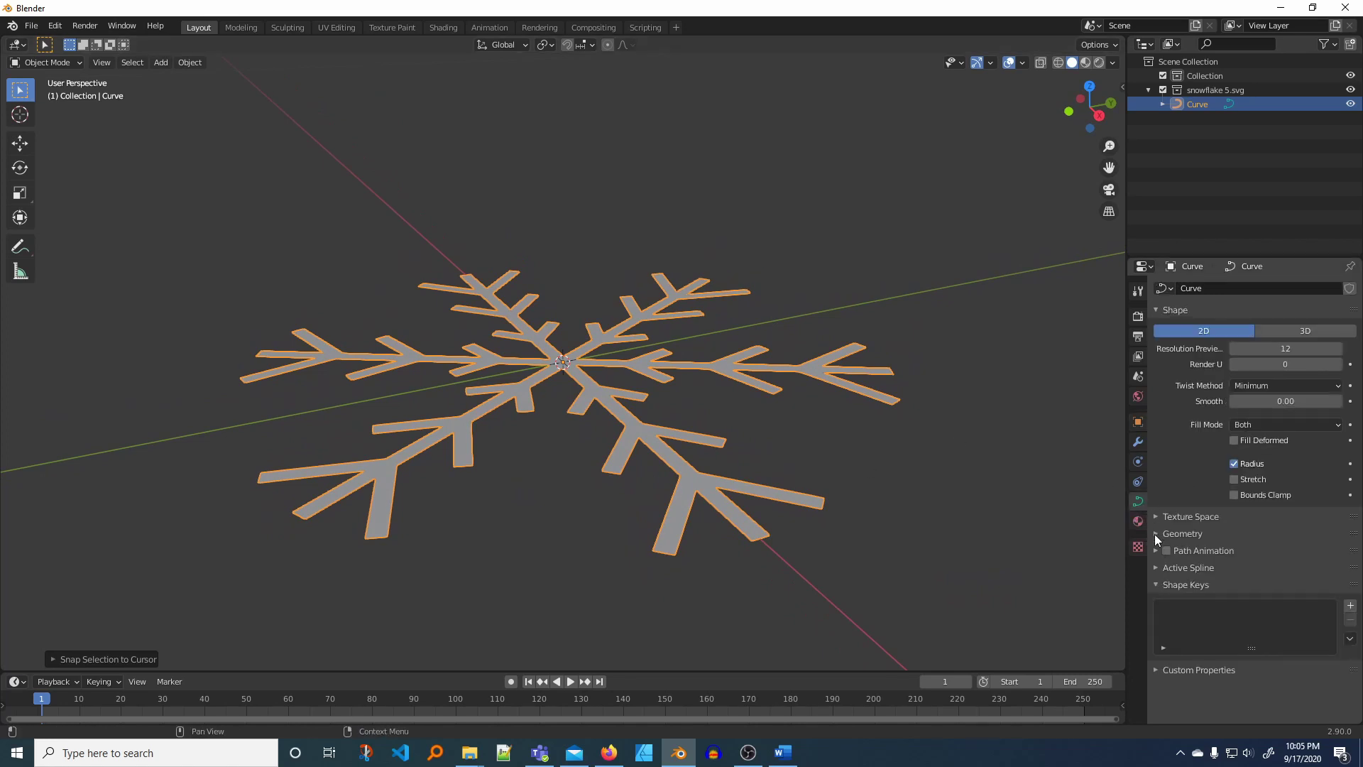
click(1155, 534)
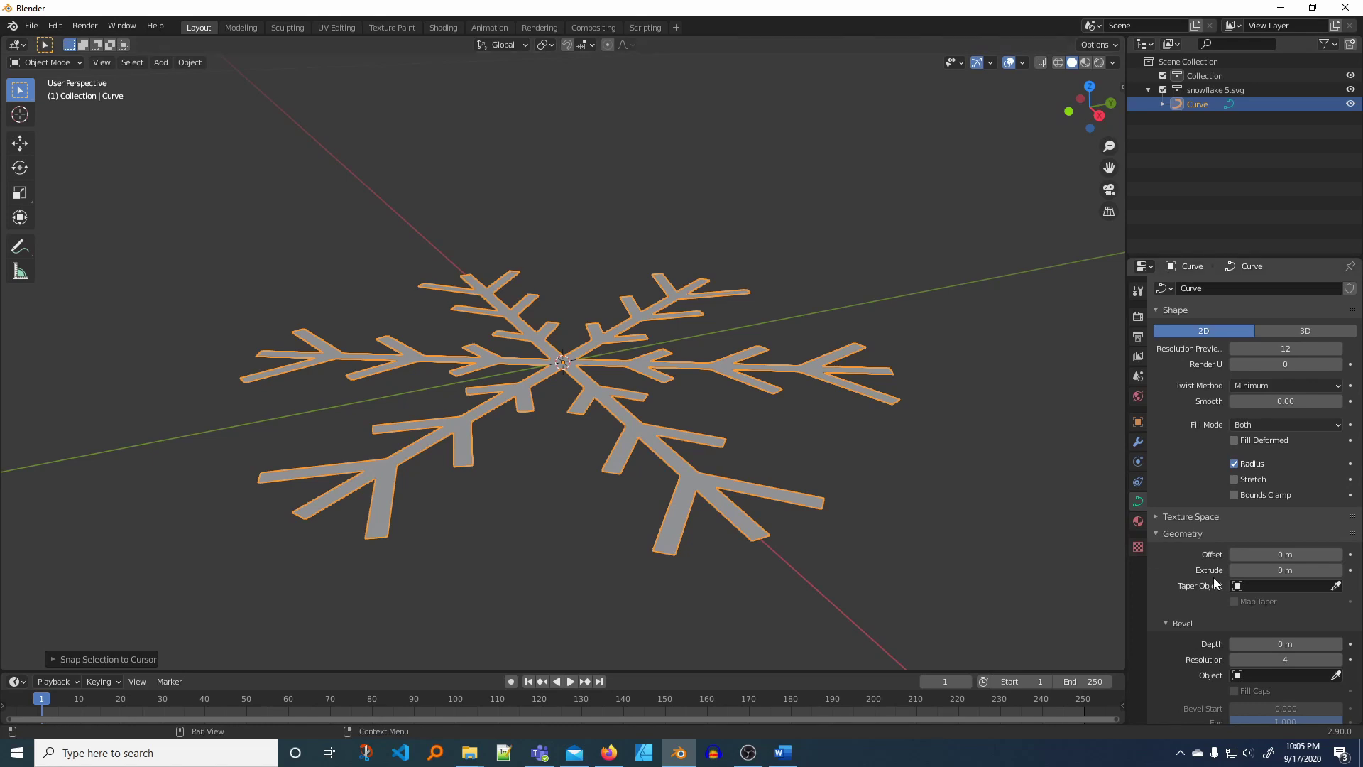
Step: Set the snowflake curve's Extrude to 0.002 m to give it thickness
click(1294, 570)
key(Escape)
click(1292, 570)
key(Escape)
click(1294, 571)
click(1292, 572)
key(shift+Left)
drag(1258, 570, 1237, 568)
text(.002)
key(Return)
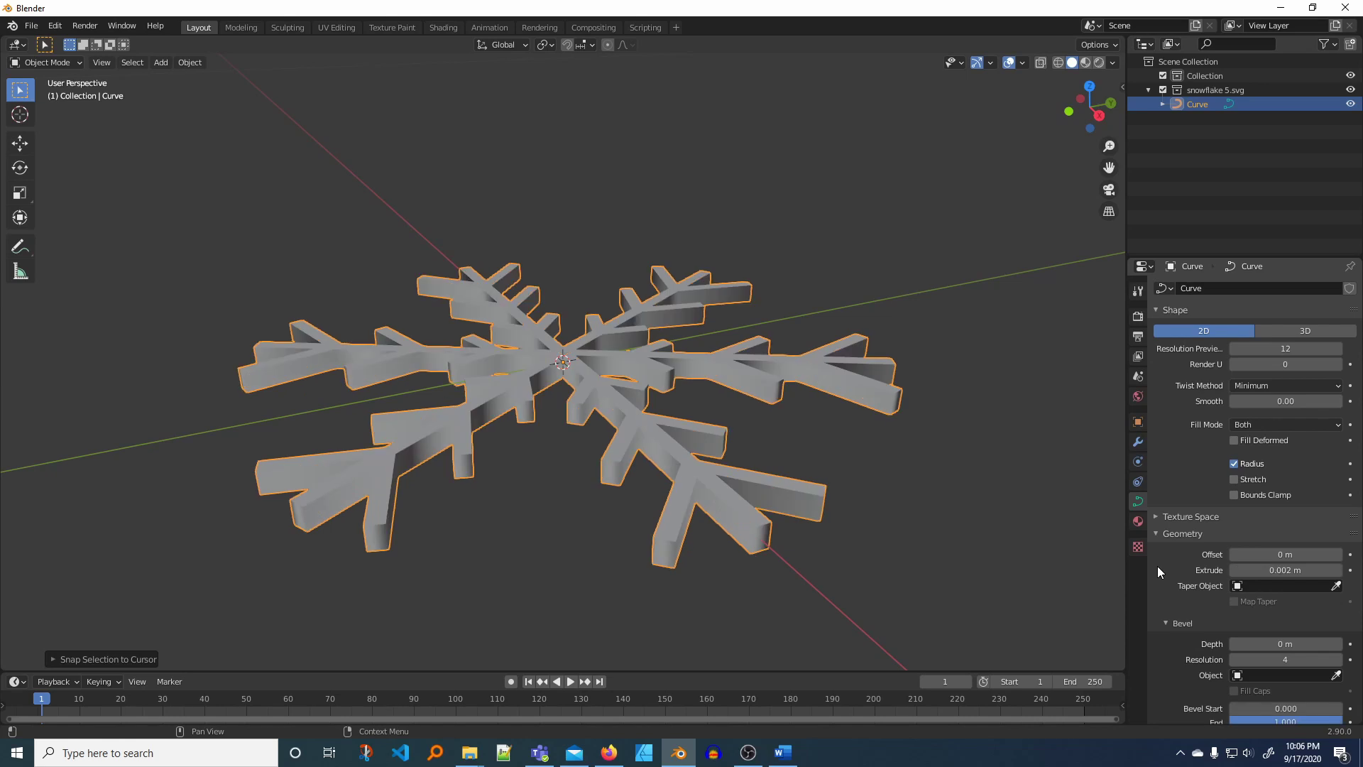
Step: Round the extruded snowflake's edges by setting the curve's bevel depth to 0.002 m
middle_drag(969, 532, 641, 462)
scroll(654, 448, up, 2)
scroll(642, 462, up, 3)
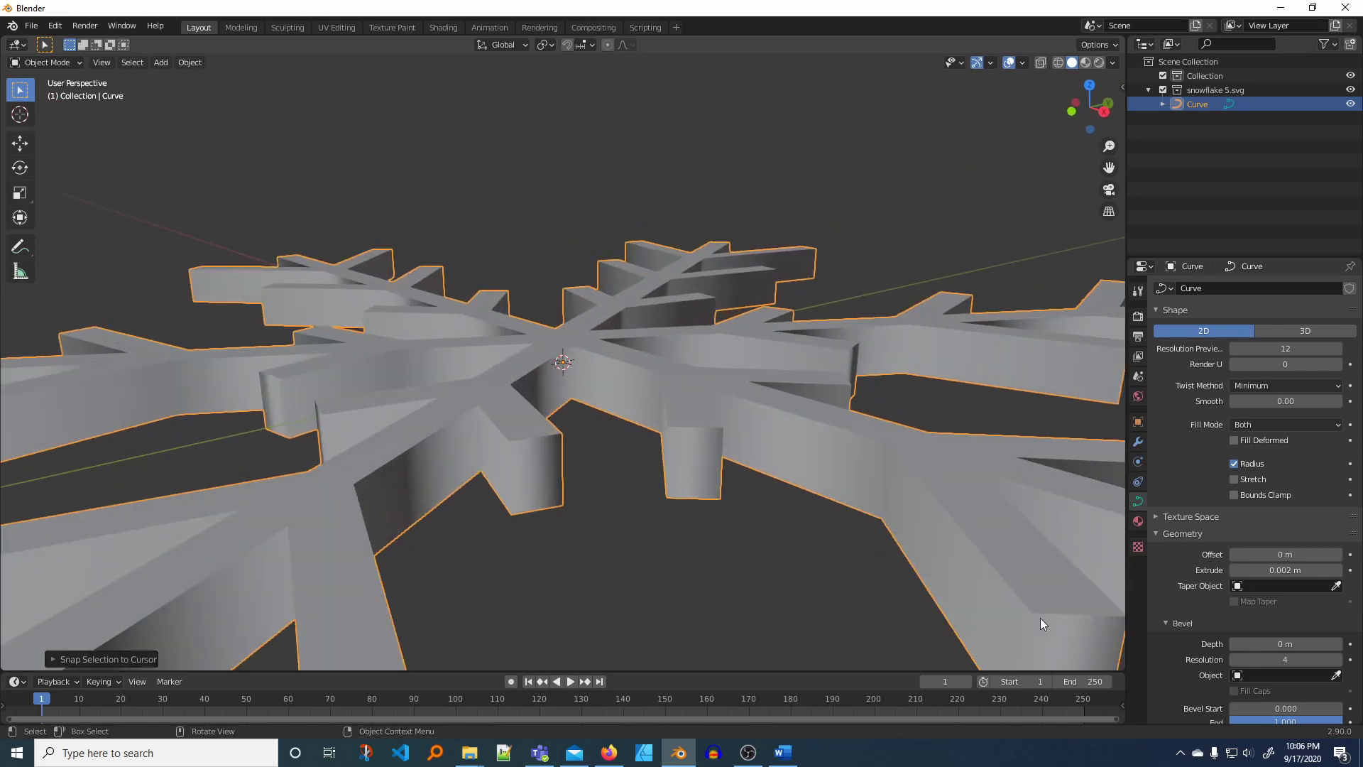
scroll(773, 590, down, 4)
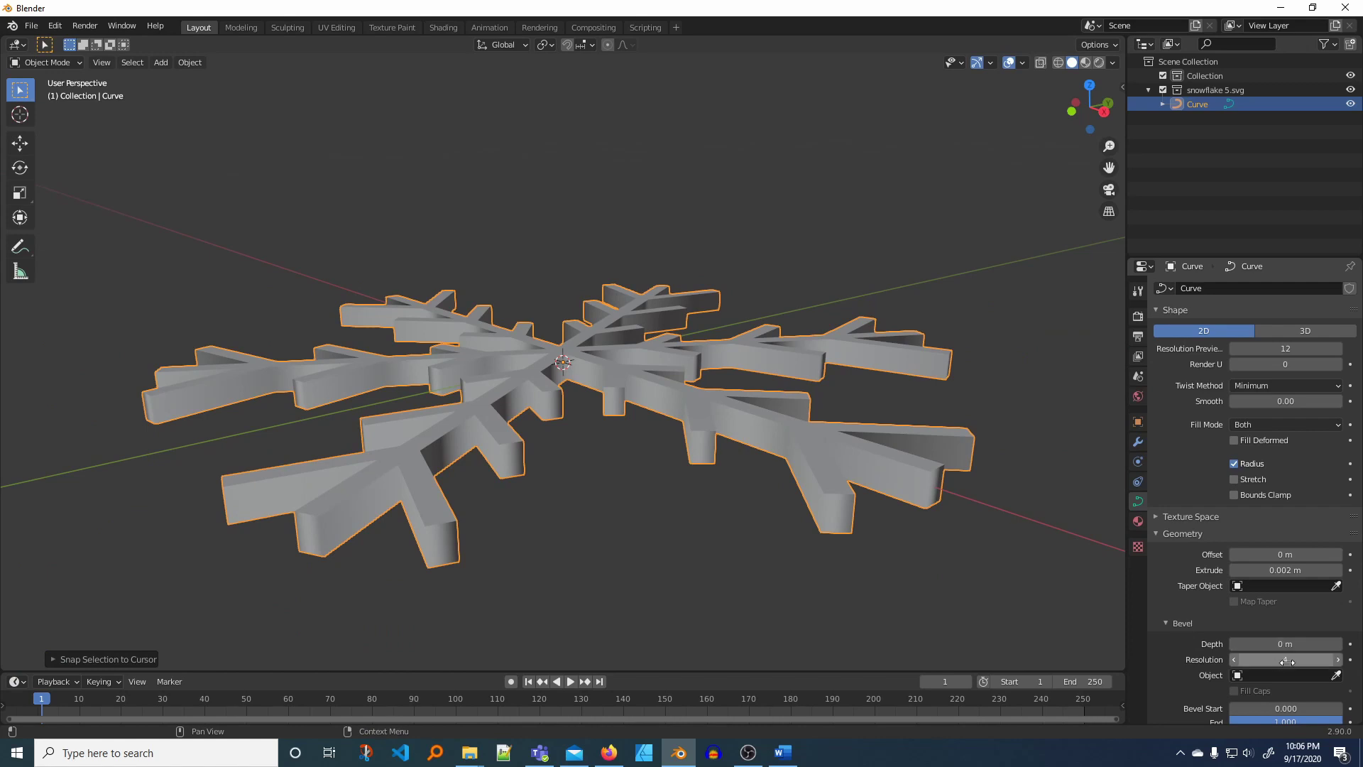
click(1275, 643)
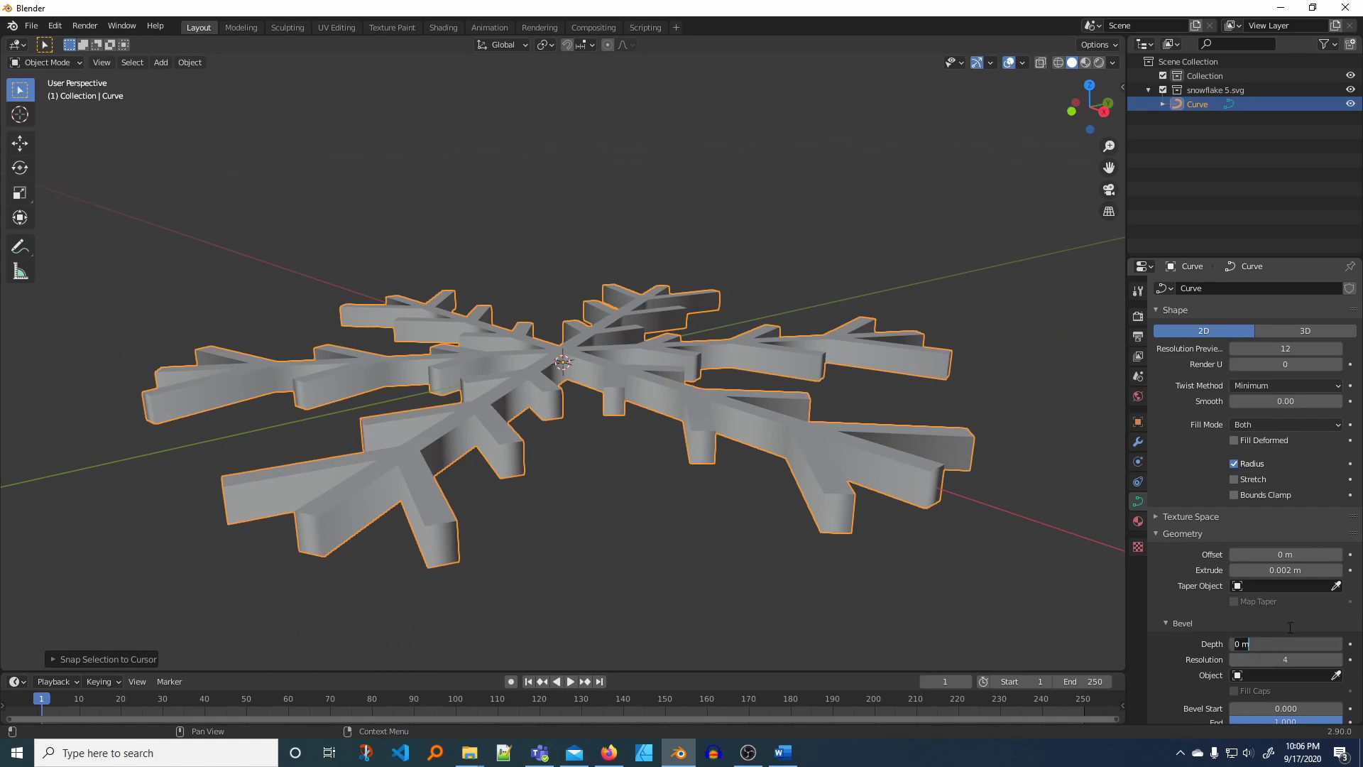
text(.002)
key(Return)
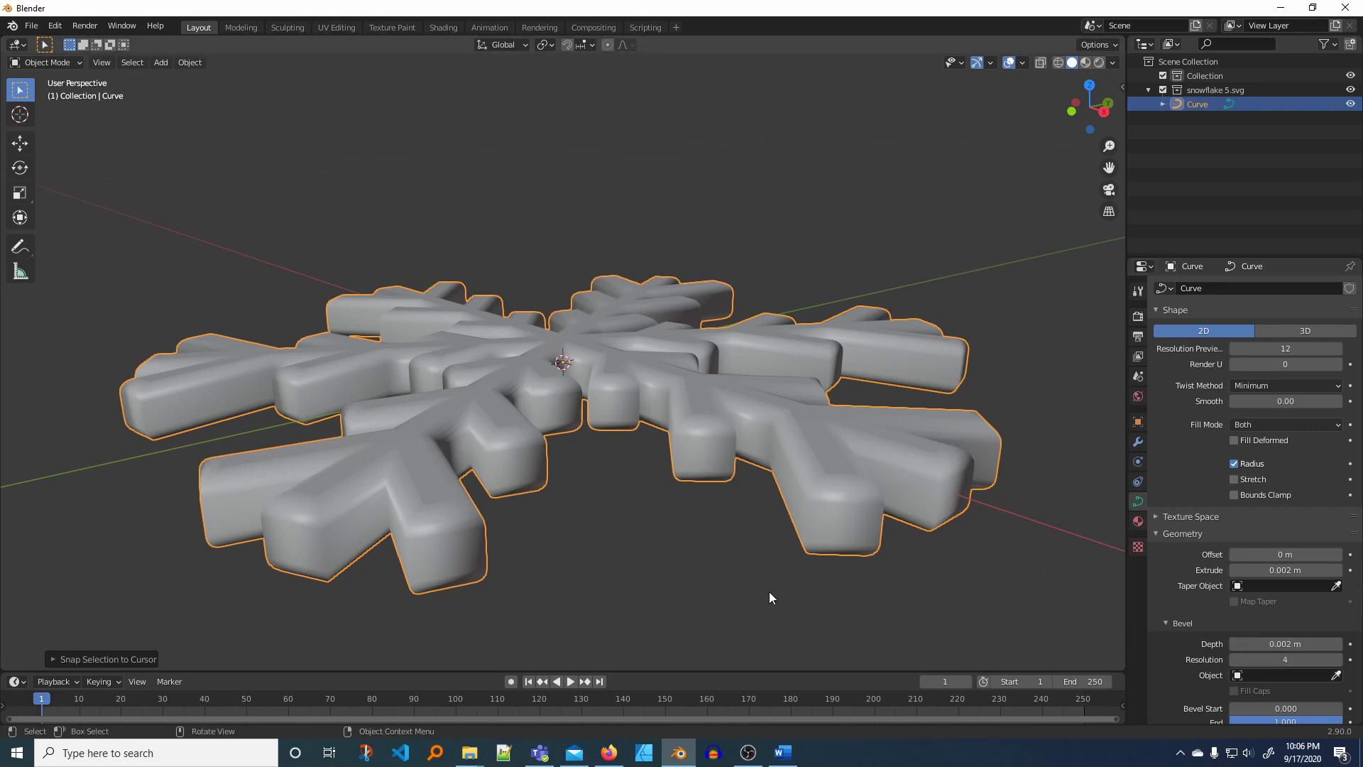
Step: Turn off Smooth for the snowflake's active spline
scroll(667, 515, up, 2)
mouse_move(603, 492)
middle_down()
mouse_move(596, 575)
mouse_move(589, 494)
middle_up()
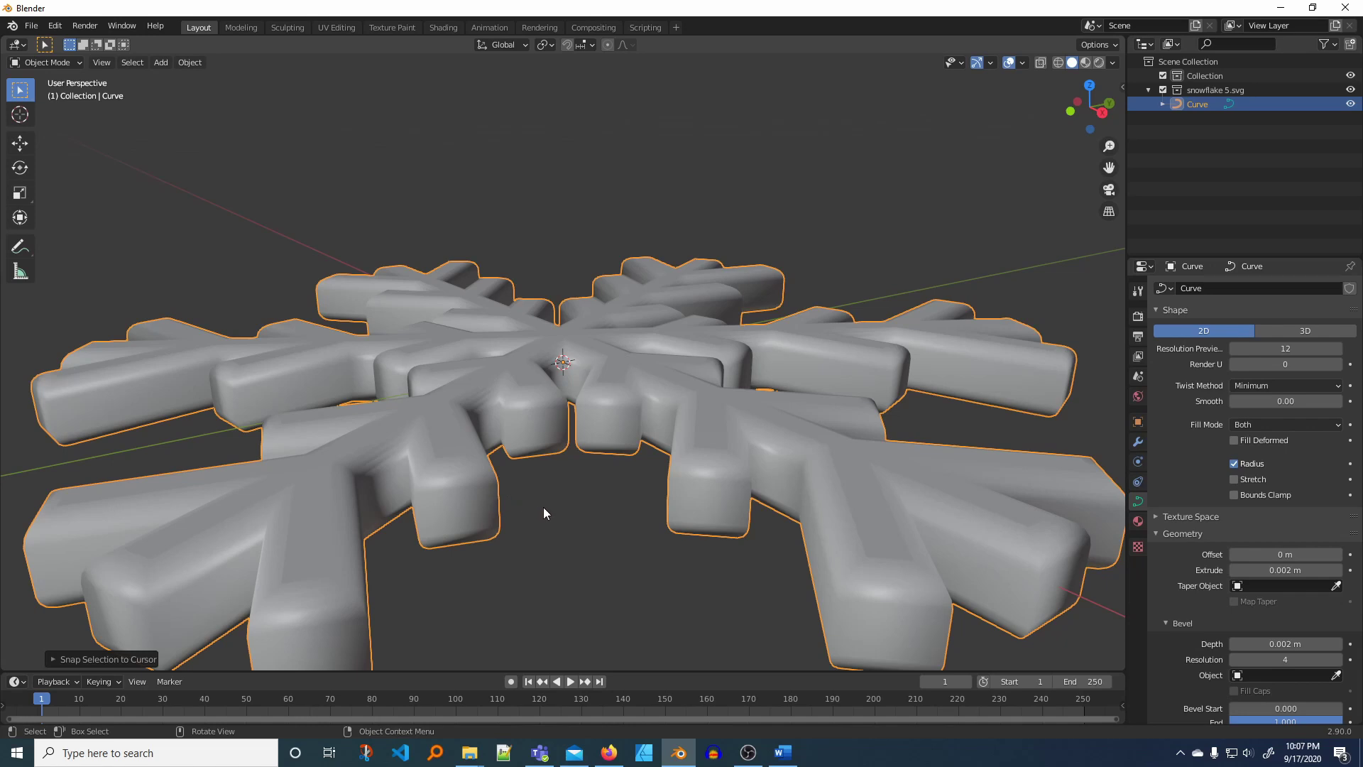
scroll(543, 506, down, 2)
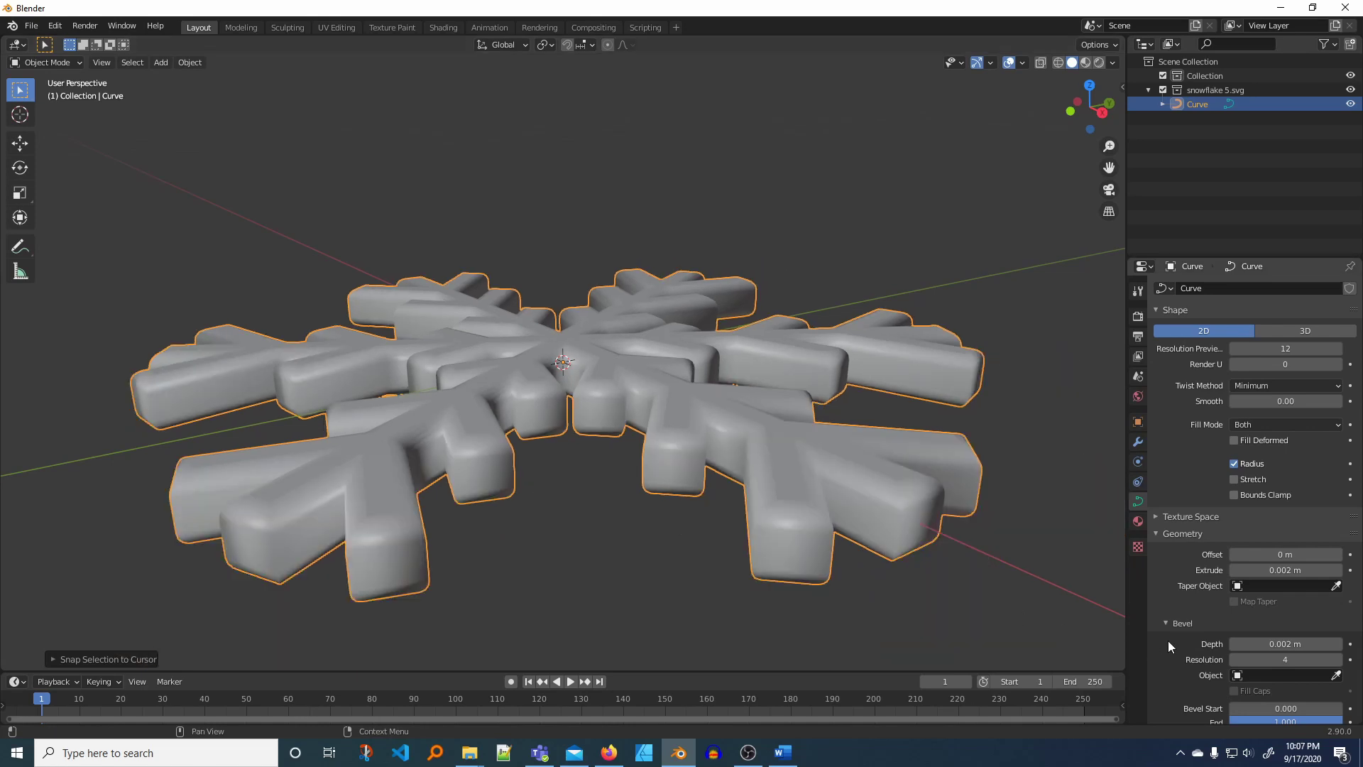
scroll(1168, 641, down, 5)
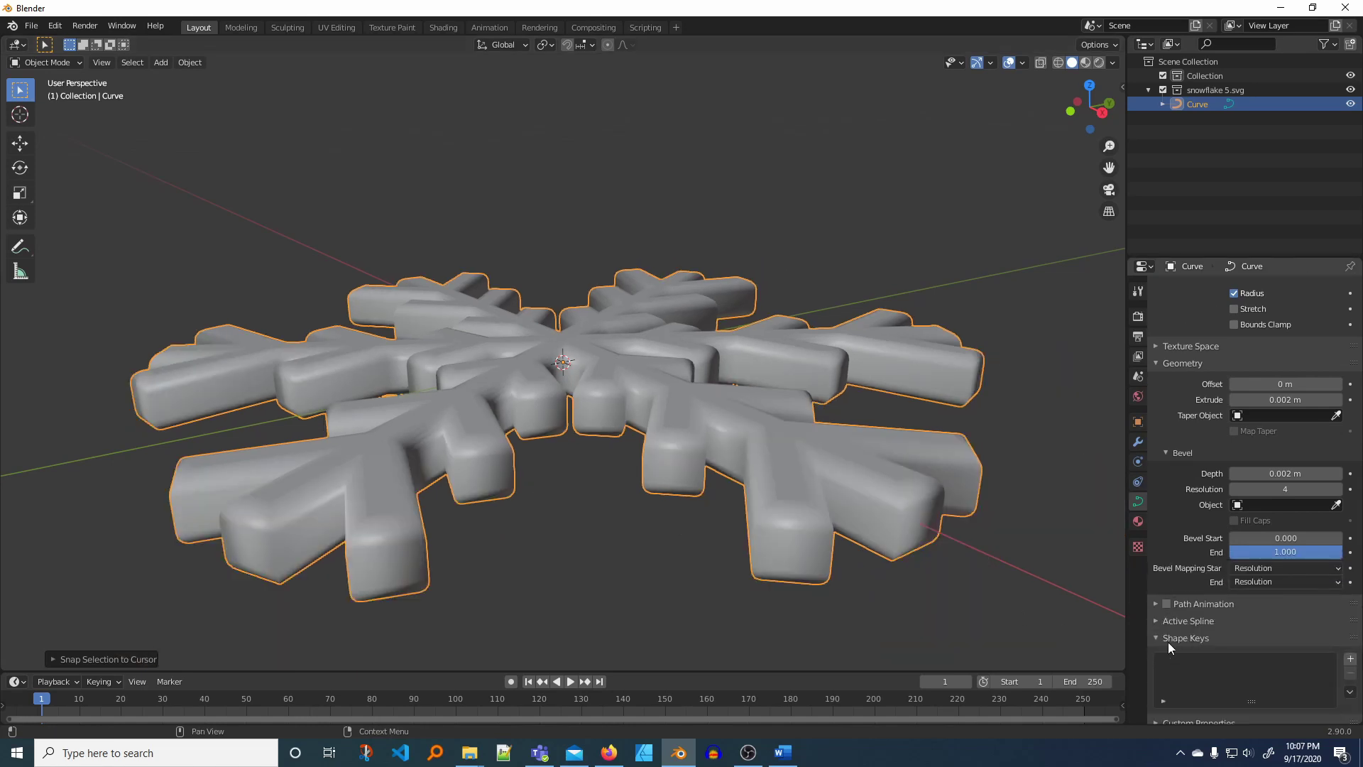
click(1155, 620)
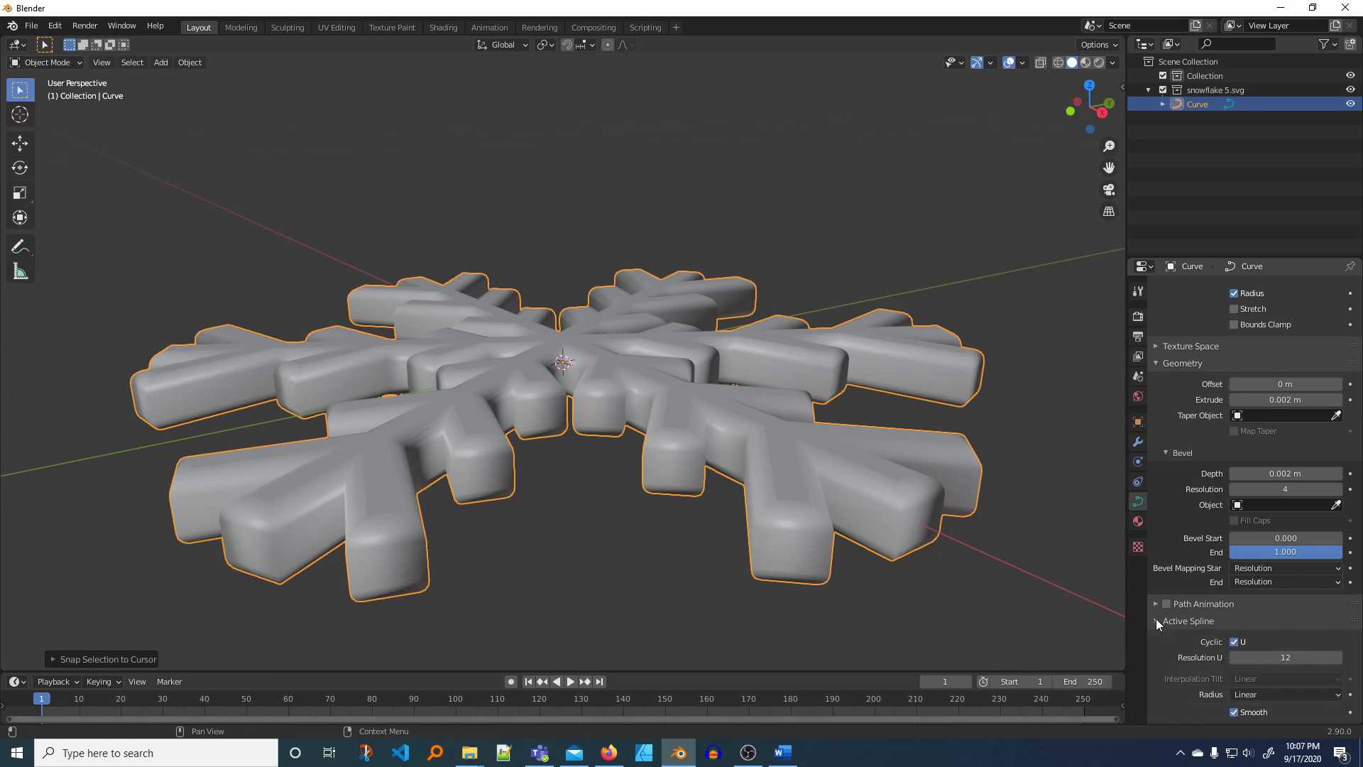
click(1247, 713)
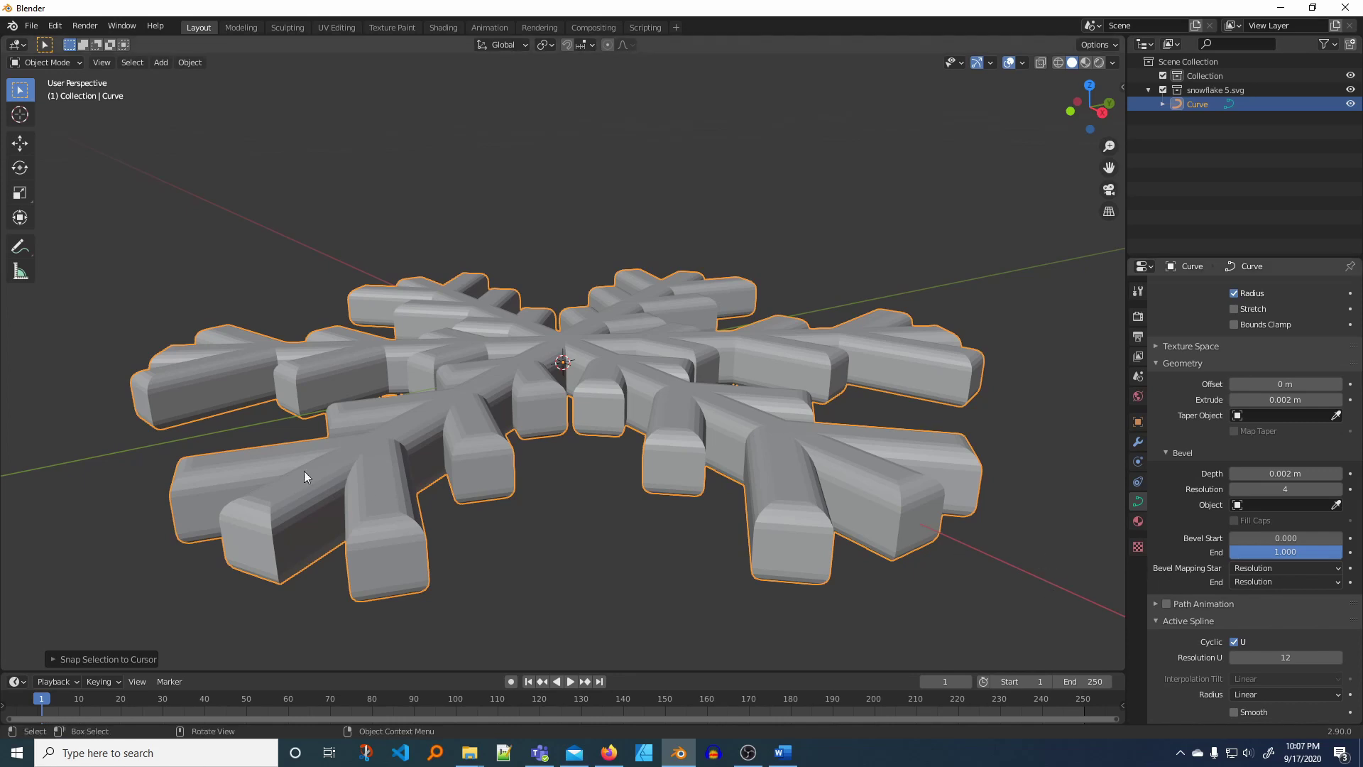
Step: Set the snowflake's bevel resolution to 0 and inspect the faceted edges from several angles
click(1268, 489)
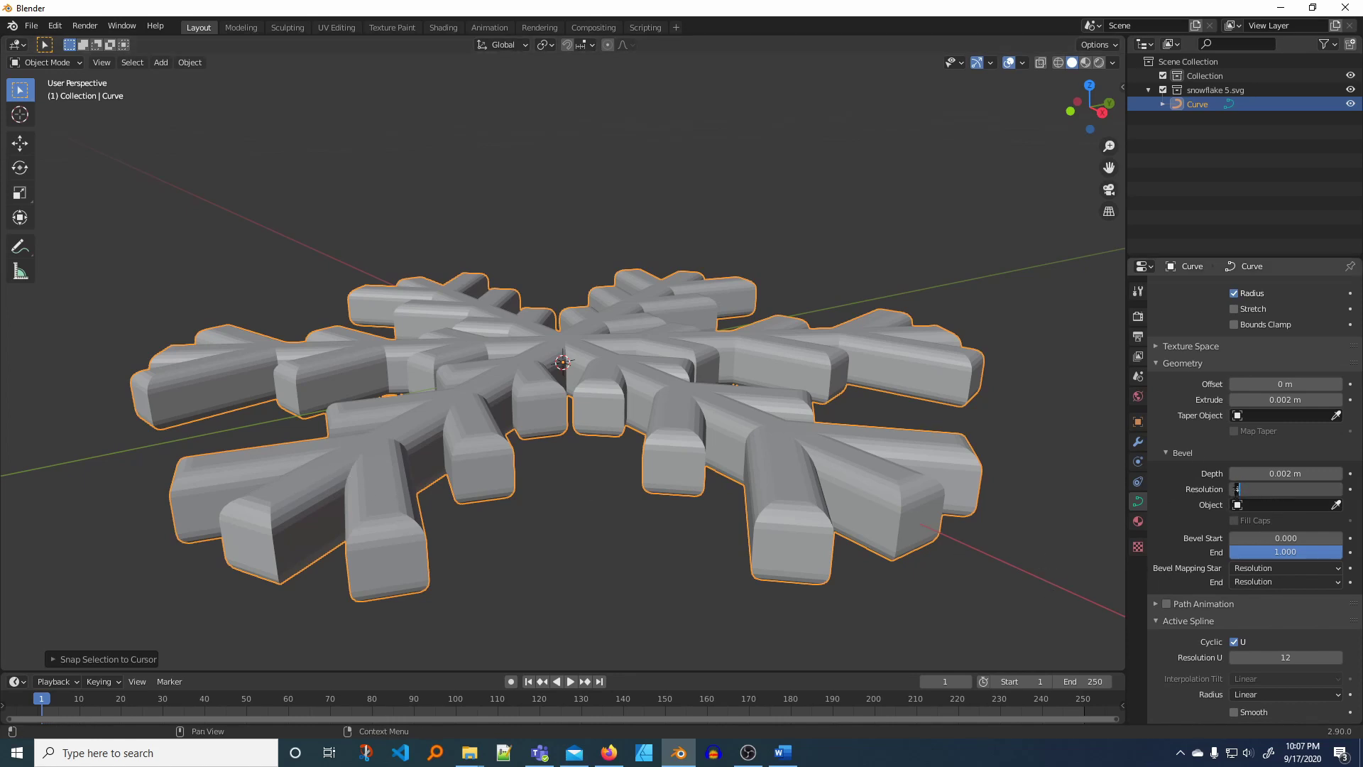
text(0)
key(Return)
scroll(450, 530, up, 3)
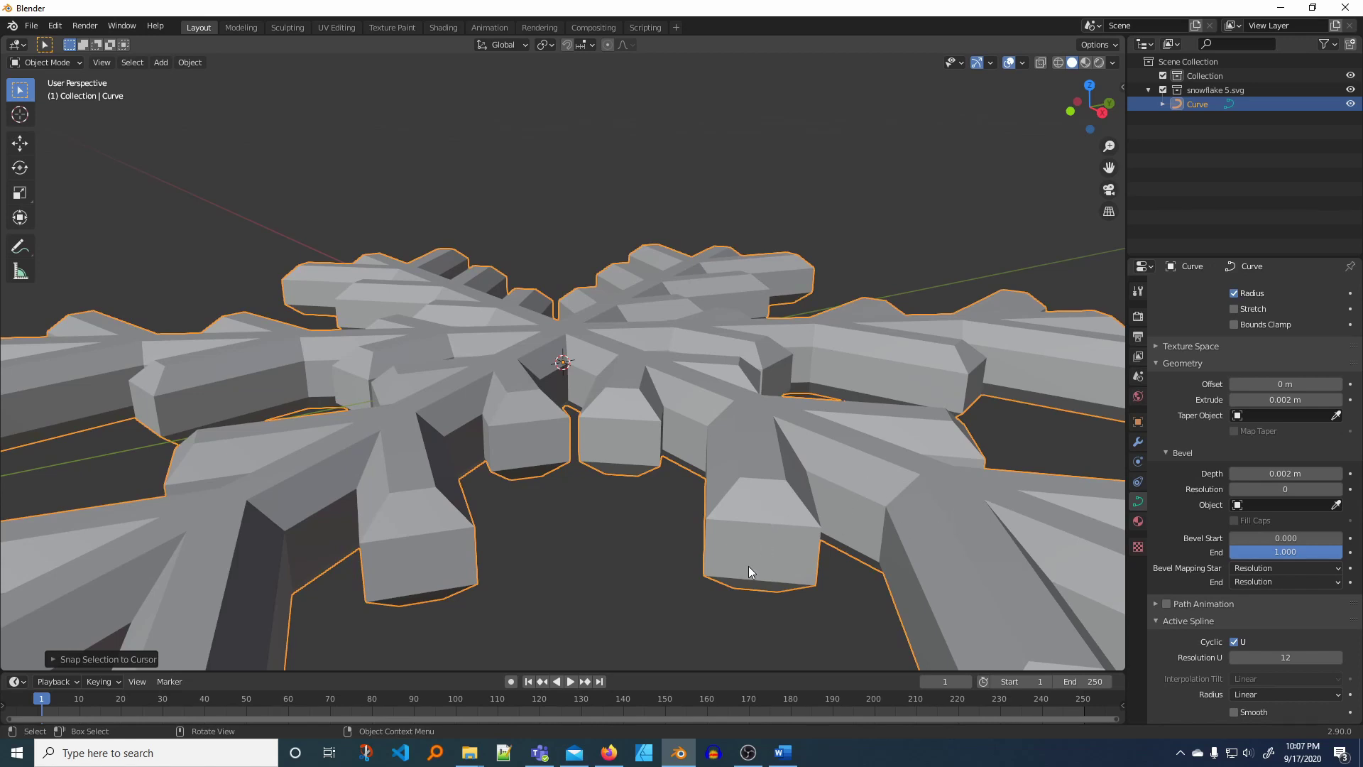
middle_drag(749, 565, 533, 577)
scroll(536, 579, up, 2)
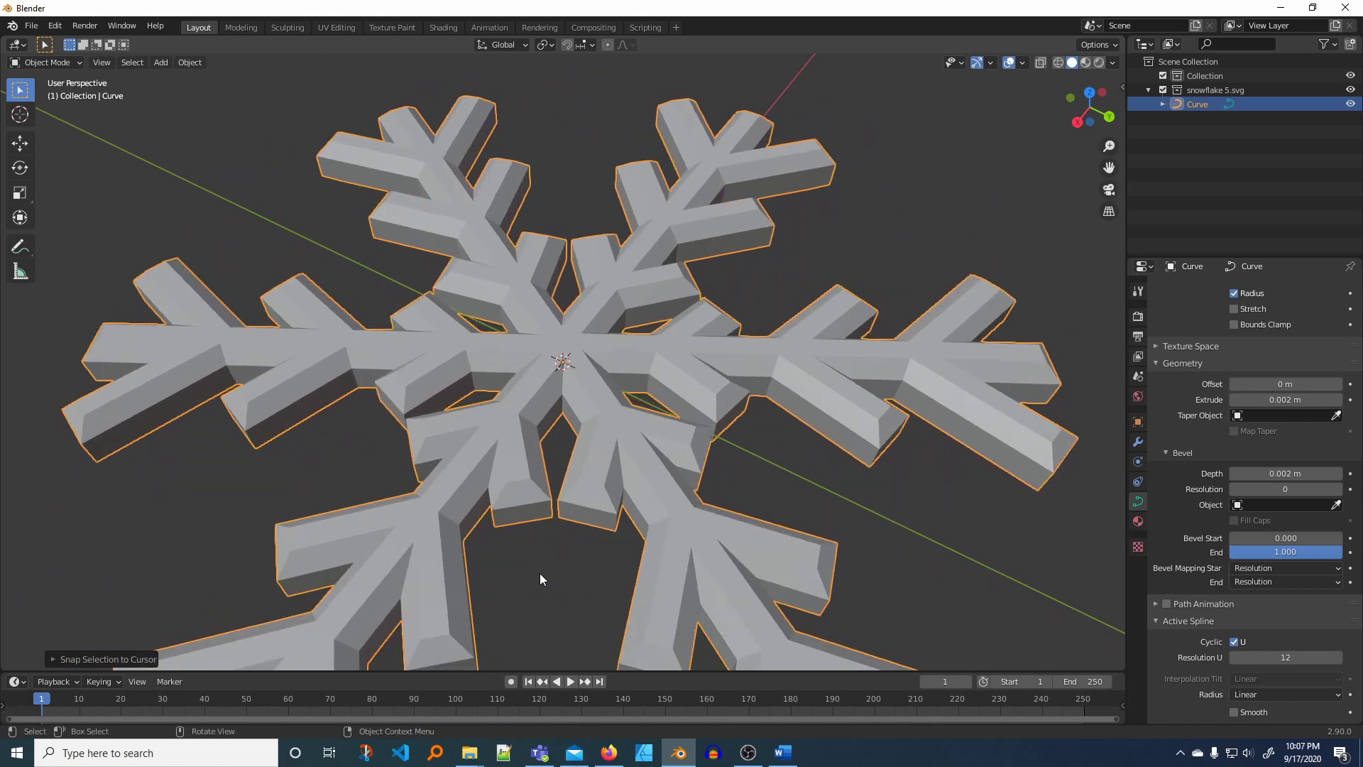
scroll(540, 572, down, 4)
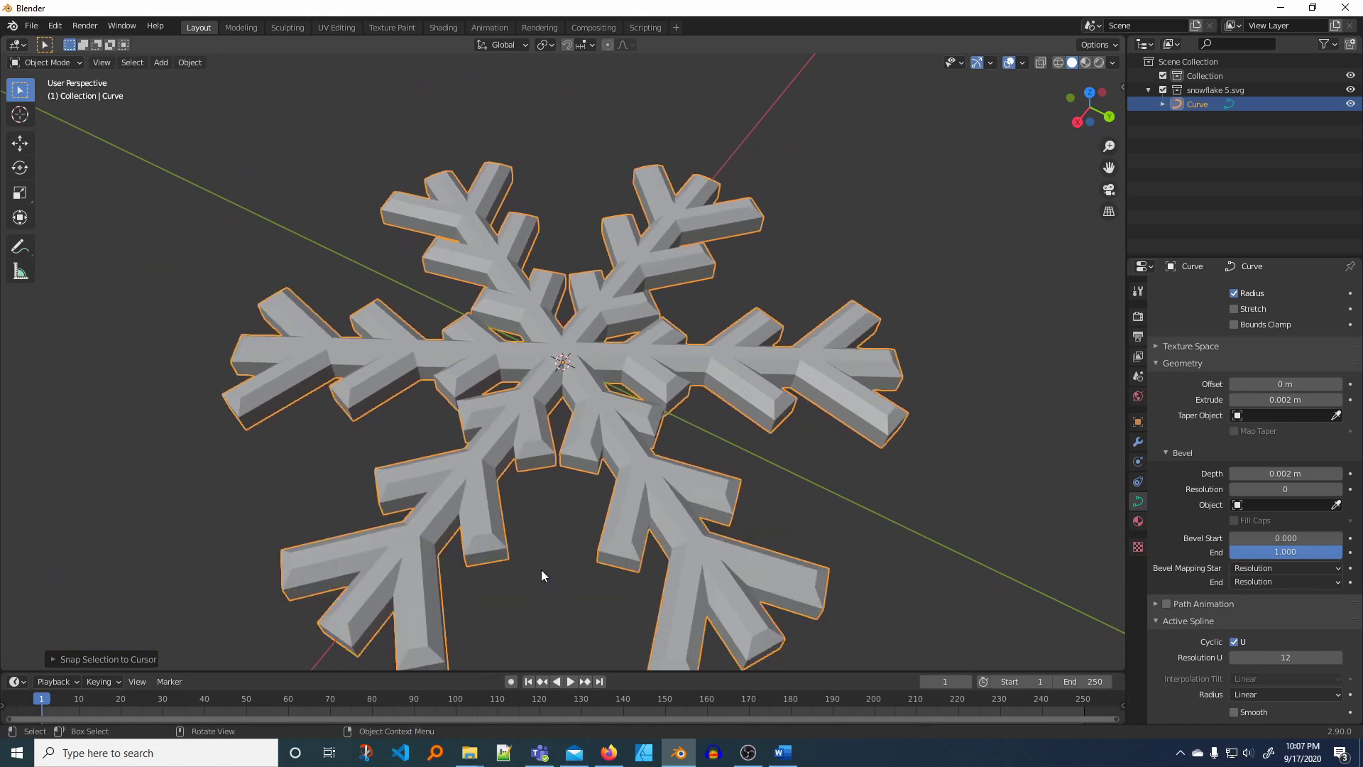
middle_drag(541, 569, 559, 547)
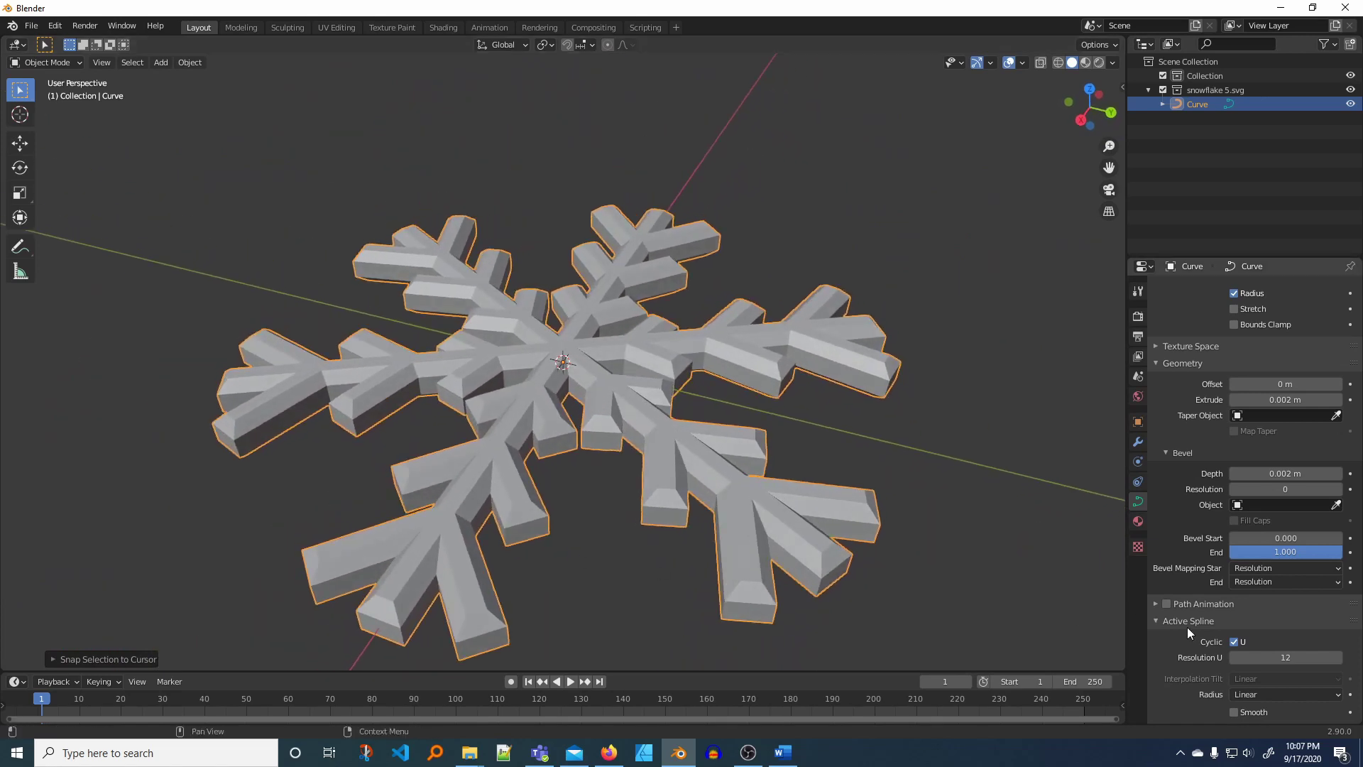
Step: Turn Smooth back on for the active spline and raise the bevel resolution to 4
click(1234, 712)
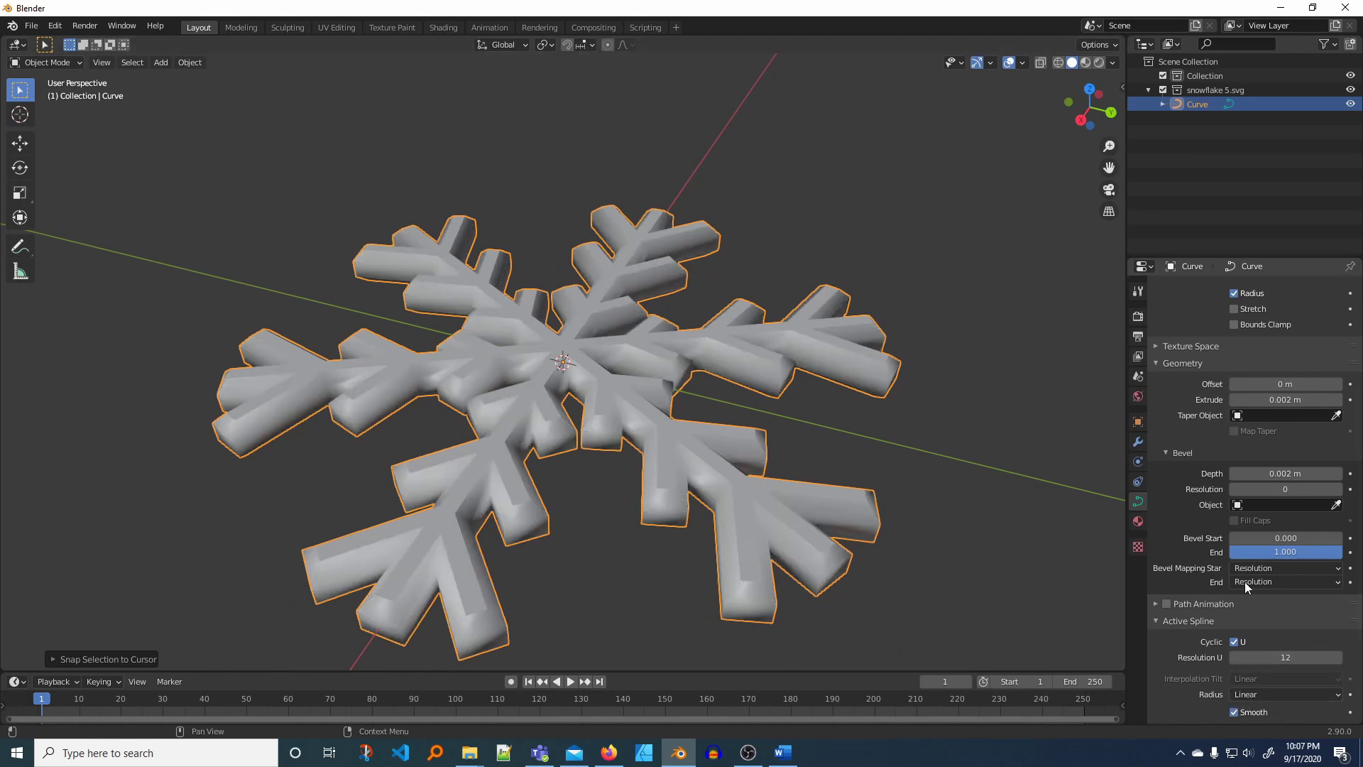
click(1338, 489)
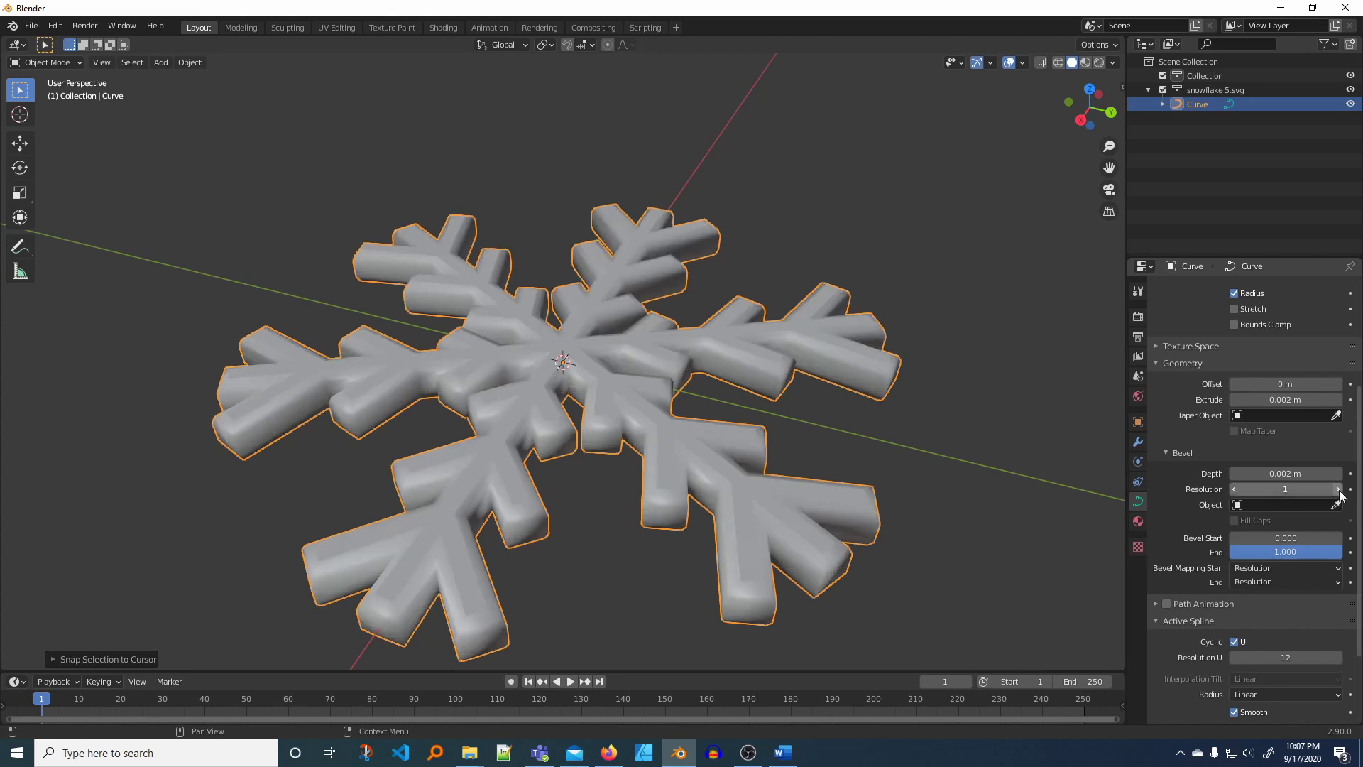
click(1338, 489)
click(1338, 489)
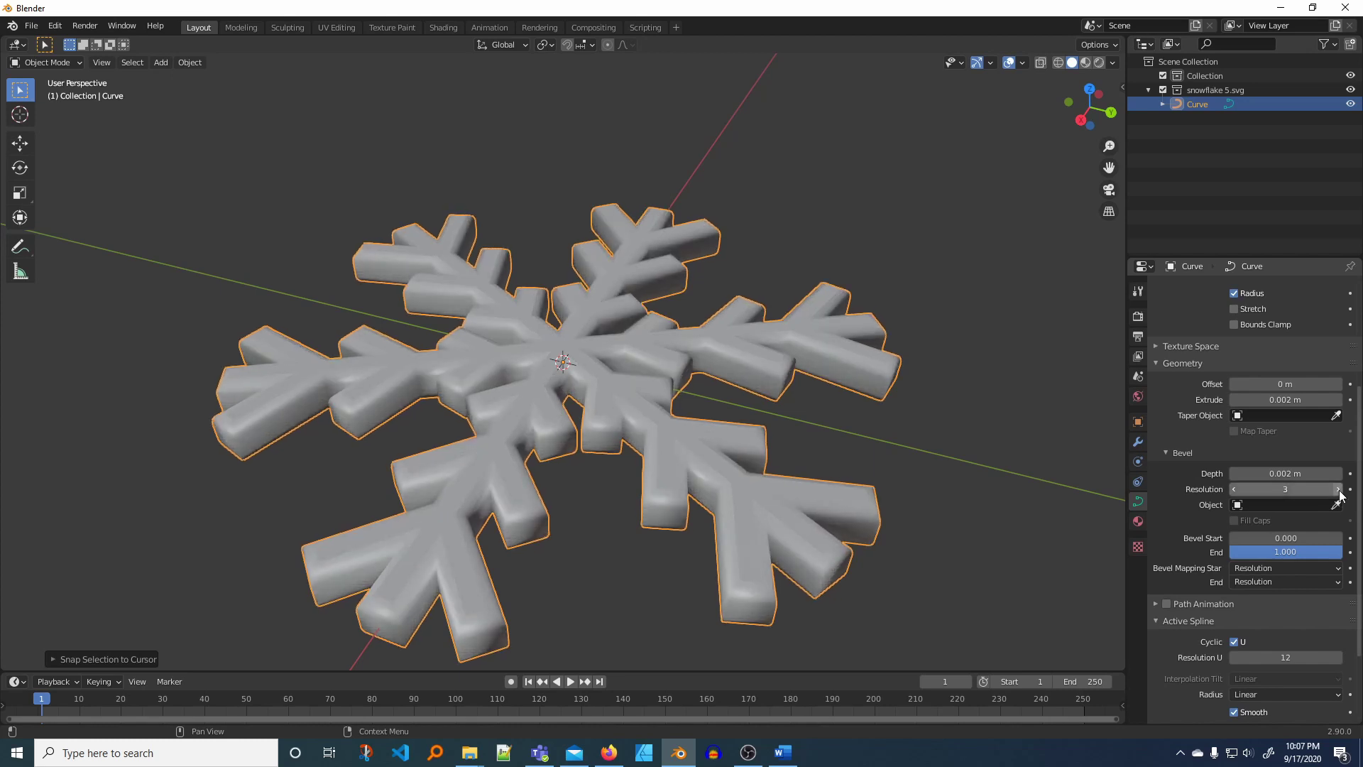
click(1234, 489)
Step: Move the snowflake along the global Y axis, well clear of the world origin
click(1024, 548)
middle_drag(1023, 548, 995, 565)
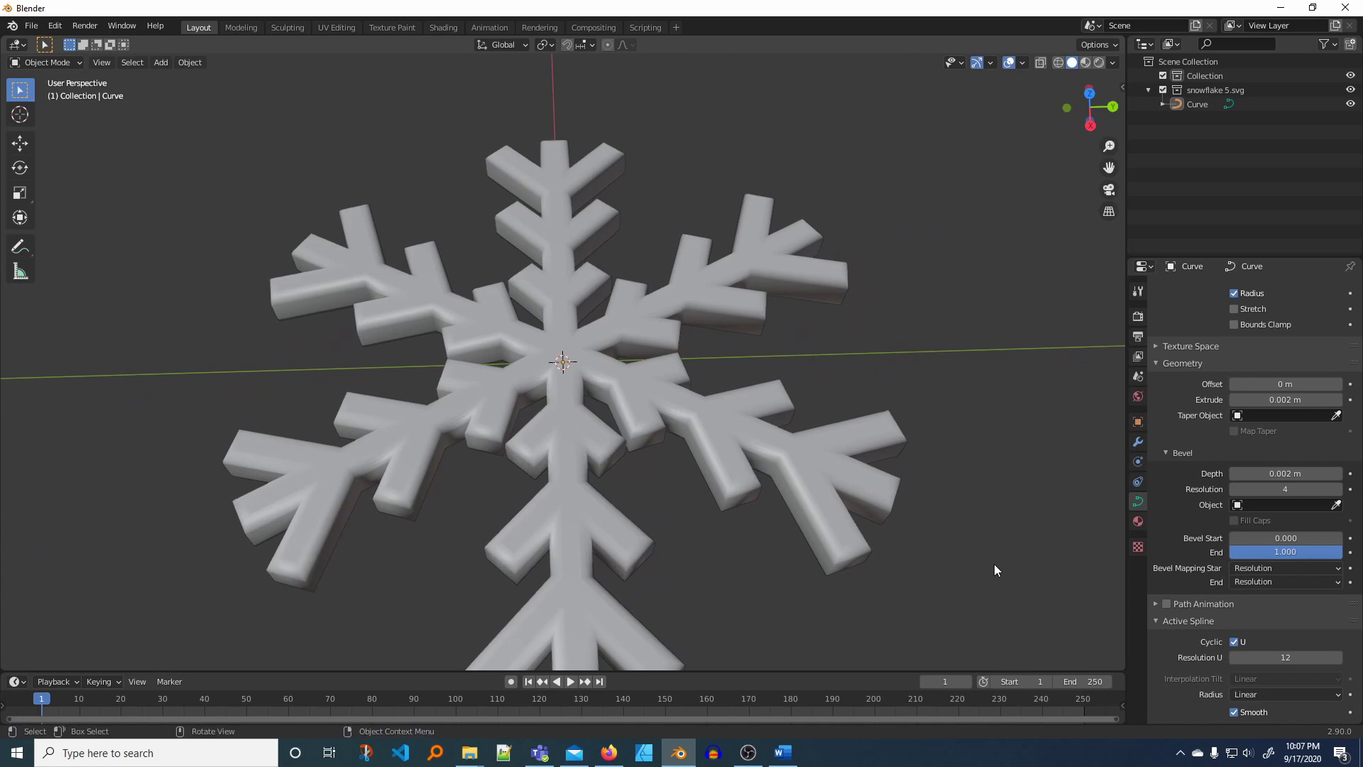
click(652, 408)
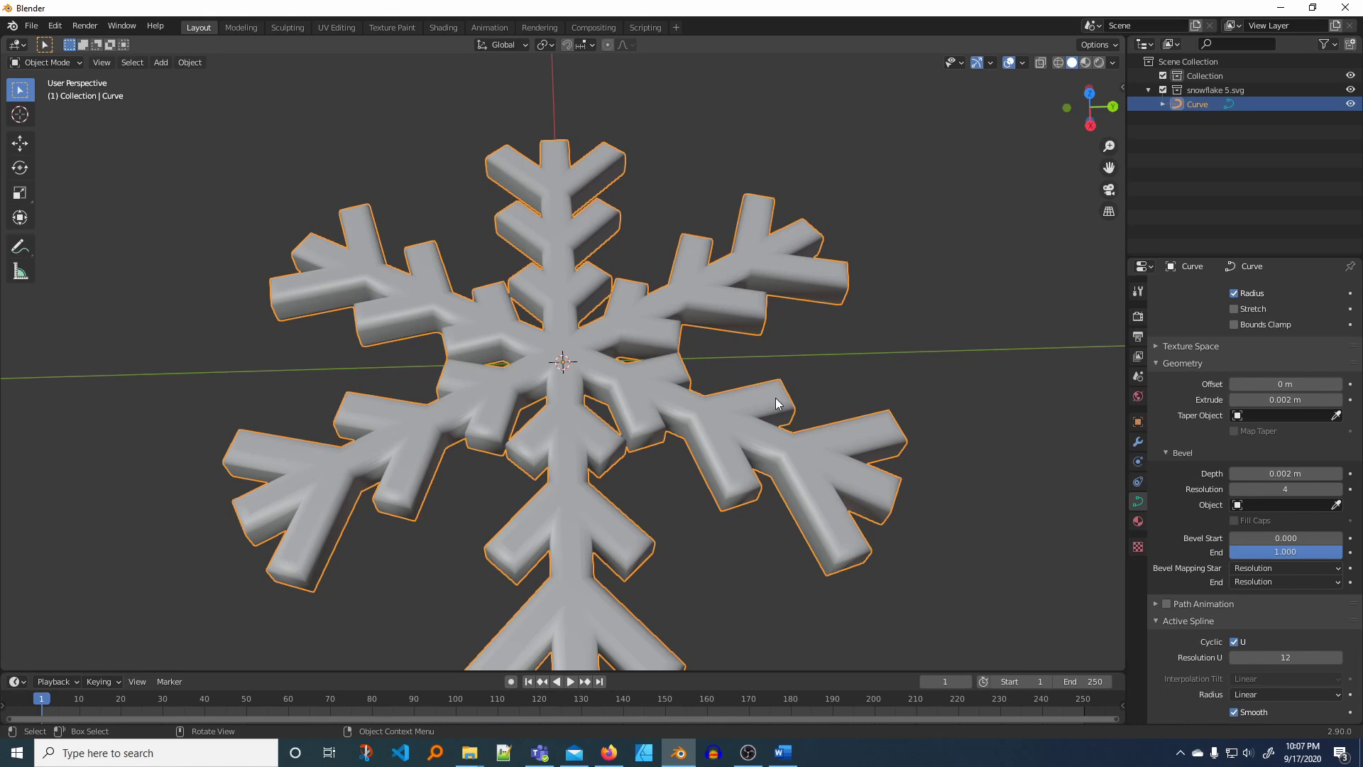
key(g)
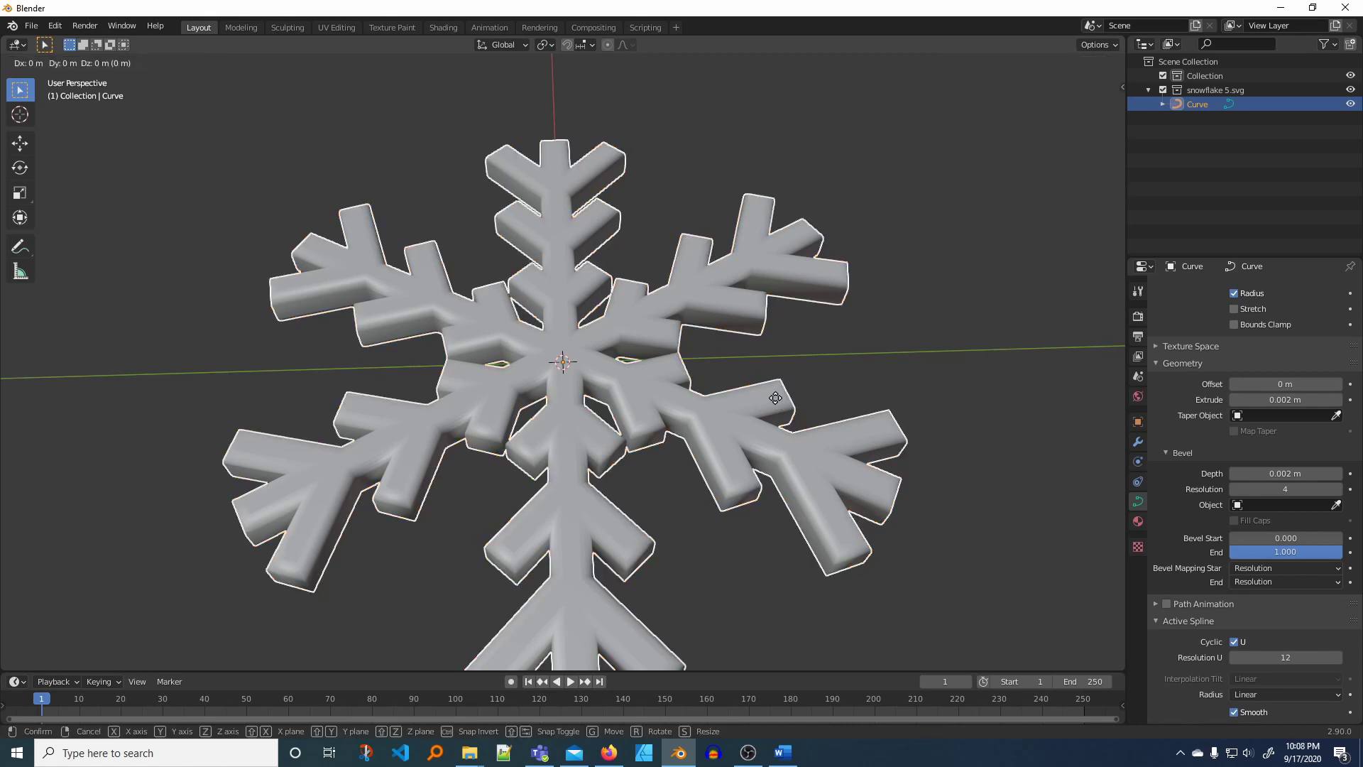
key(y)
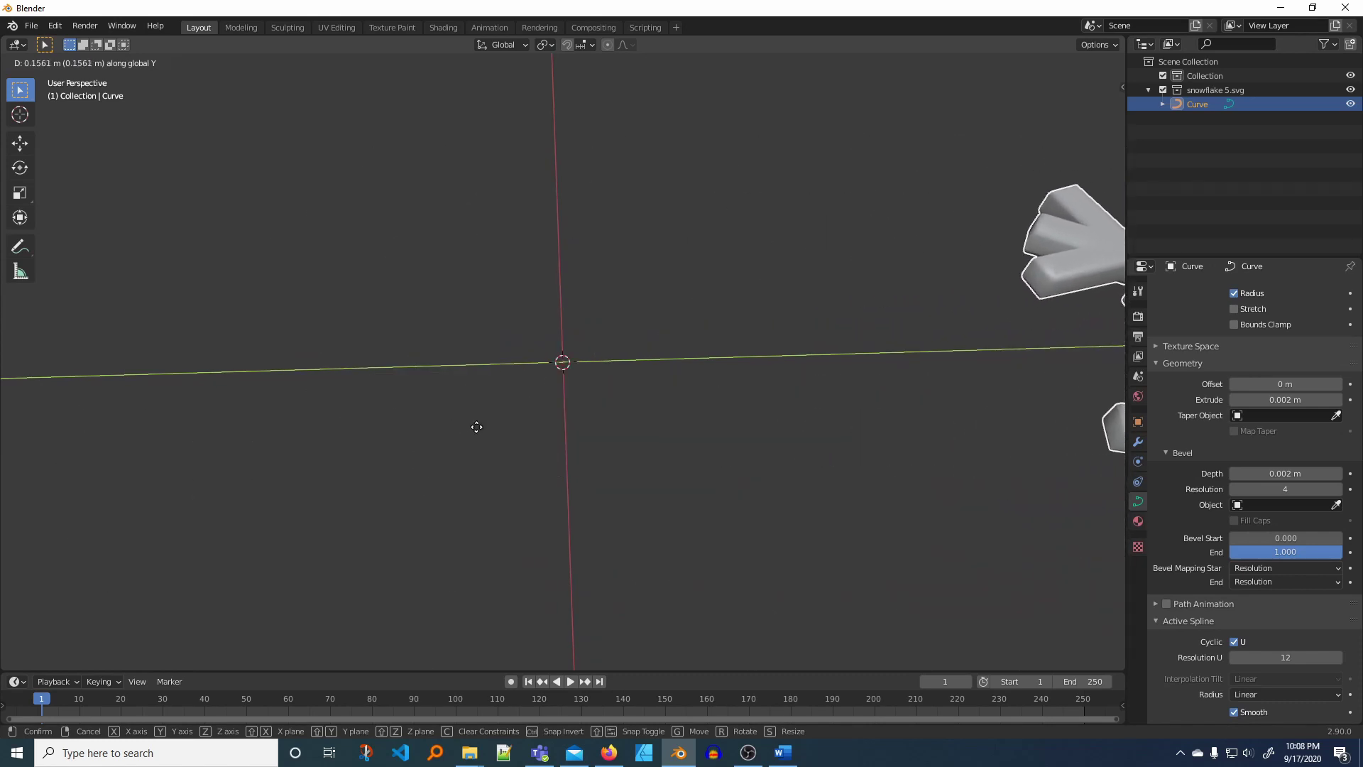
click(586, 430)
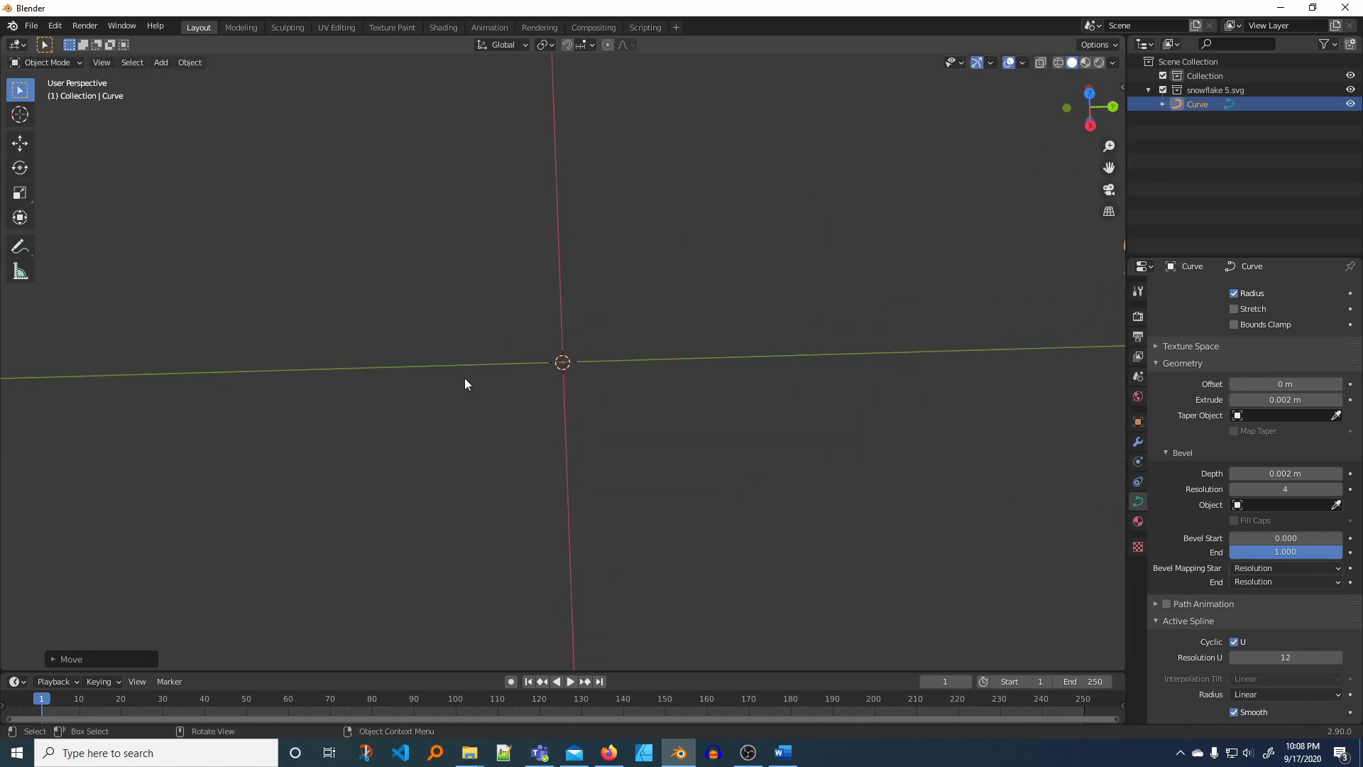
scroll(443, 333, down, 4)
scroll(443, 333, up, 4)
Step: Import the file snowflake 6.svg as a Scalable Vector Graphics curve from the Affinity folder
click(32, 26)
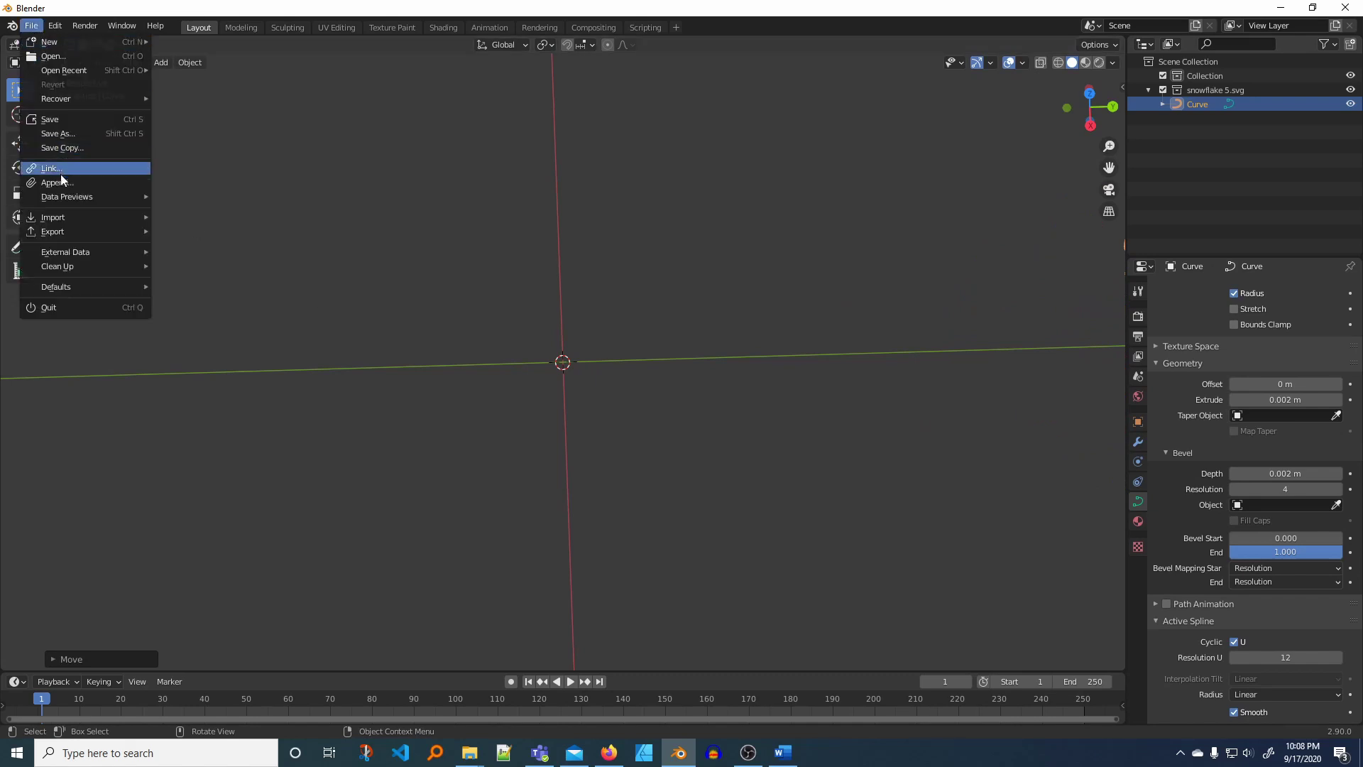
mouse_move(66, 220)
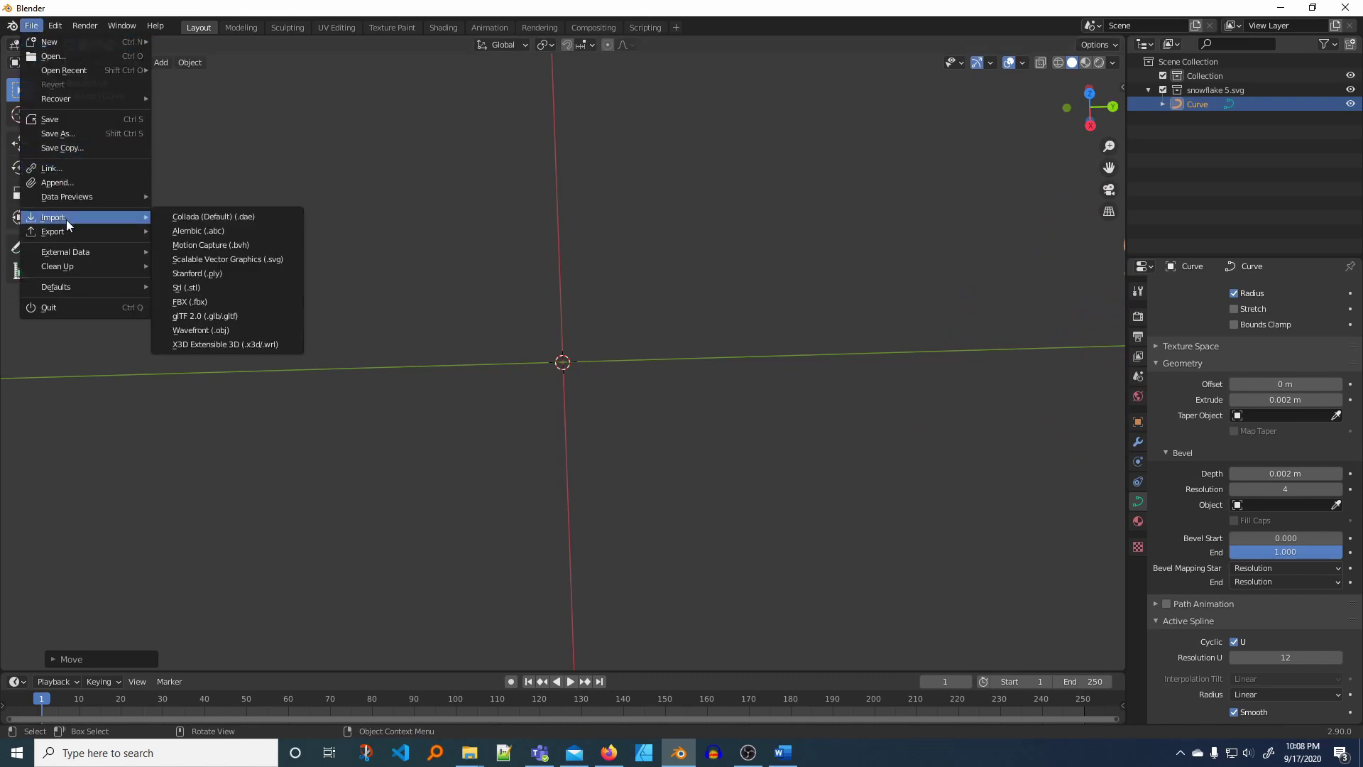
click(240, 259)
click(564, 314)
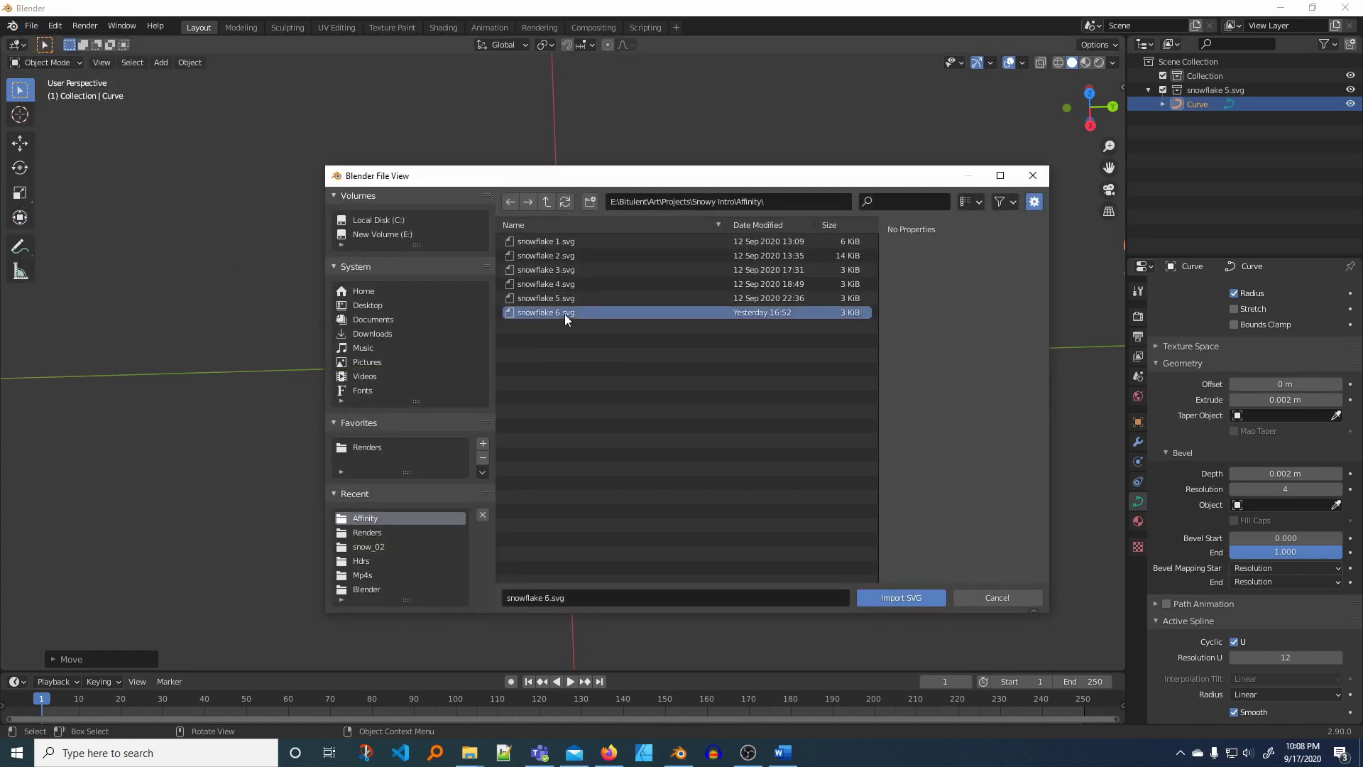
click(892, 602)
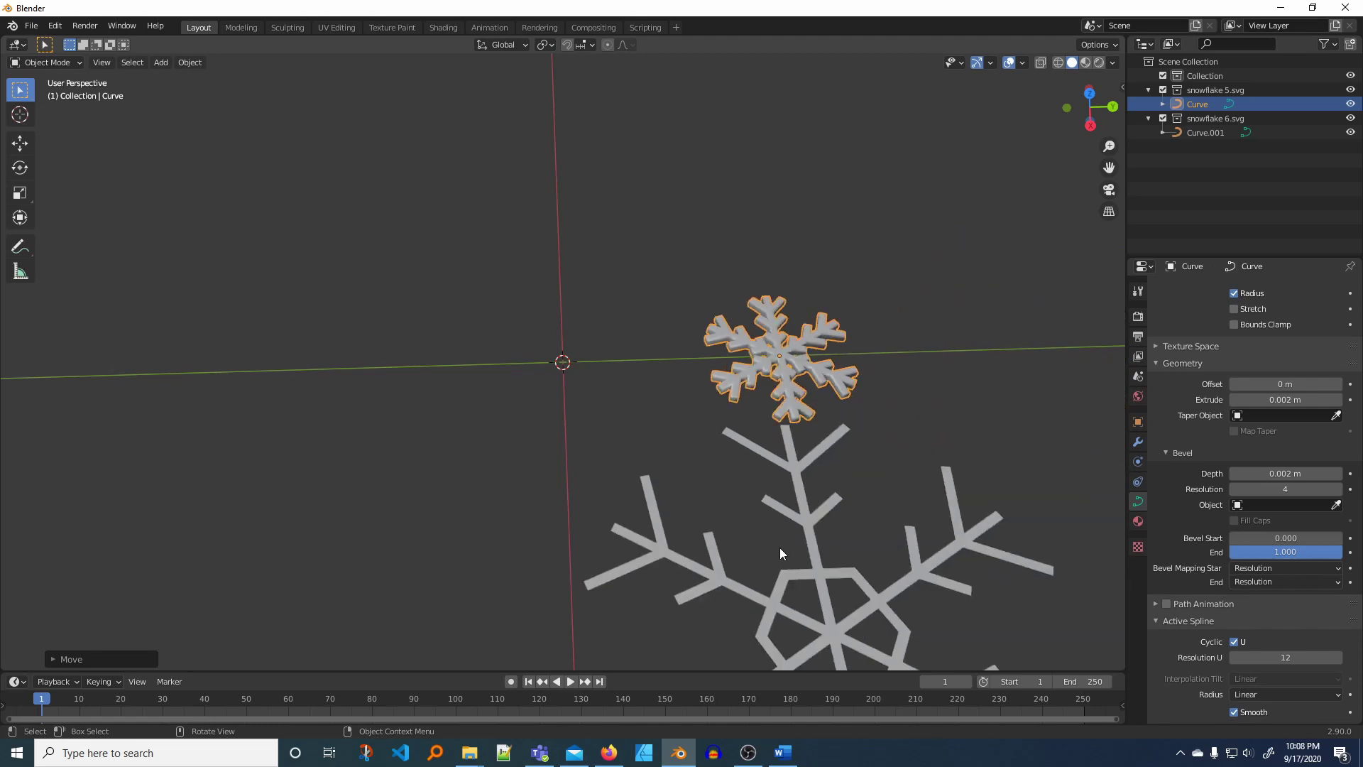
Step: Move the beveled snowflake along the global Y axis to the opposite side of the world origin, clear of the new snowflake
scroll(779, 547, down, 2)
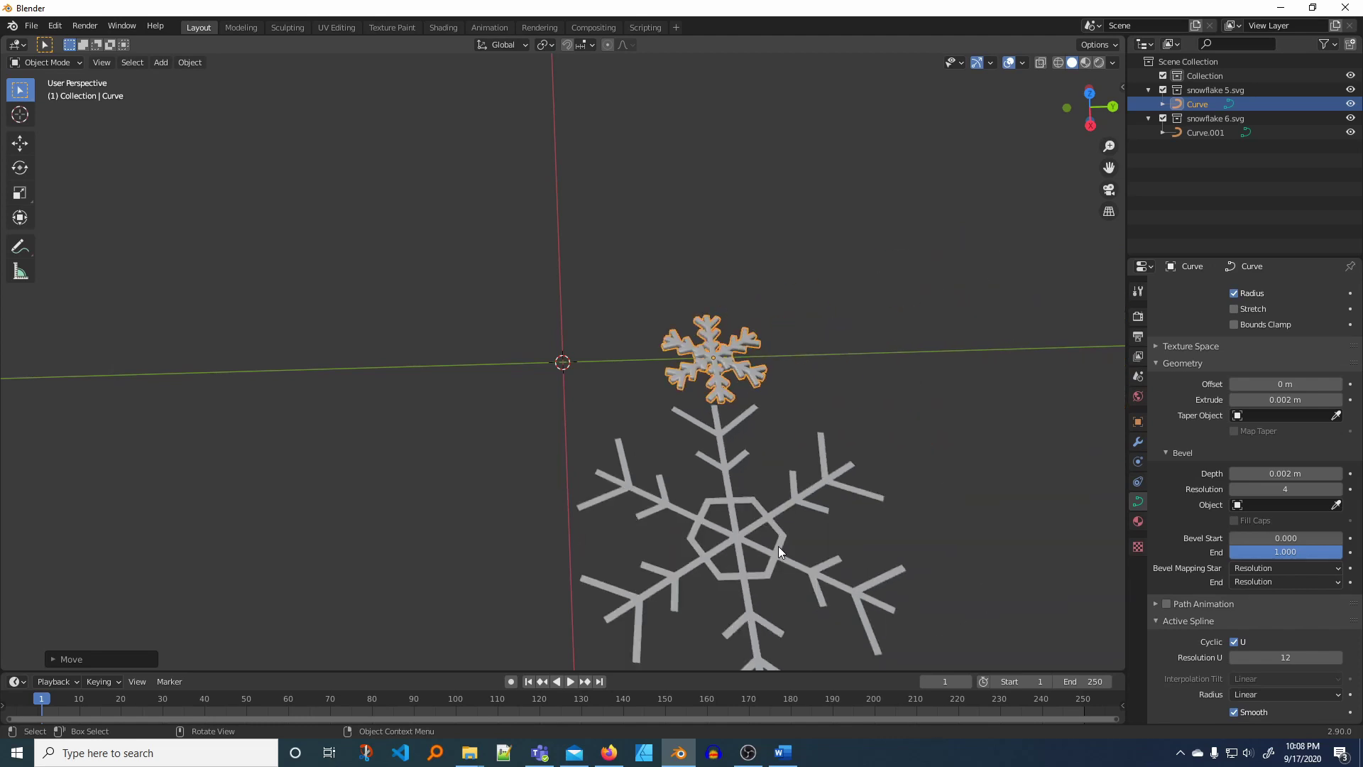
click(786, 368)
click(727, 361)
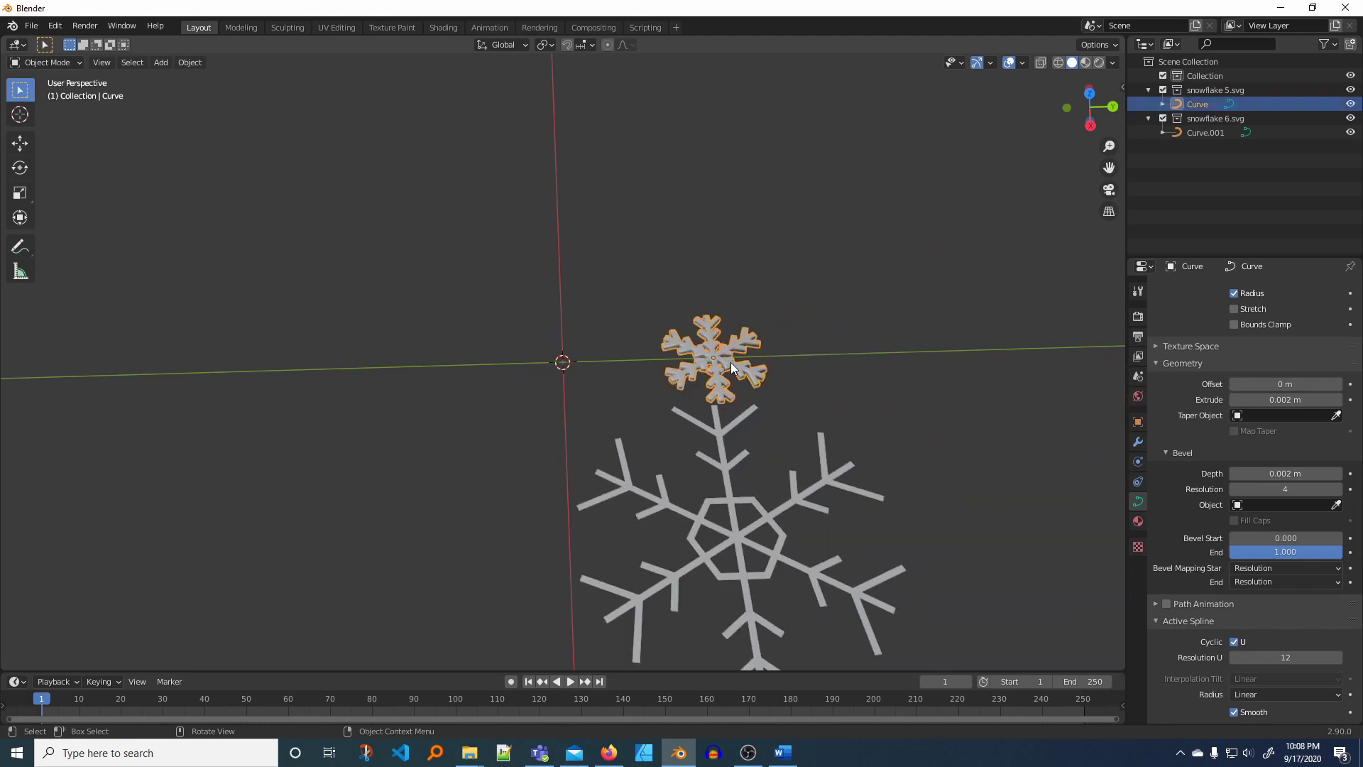
key(g)
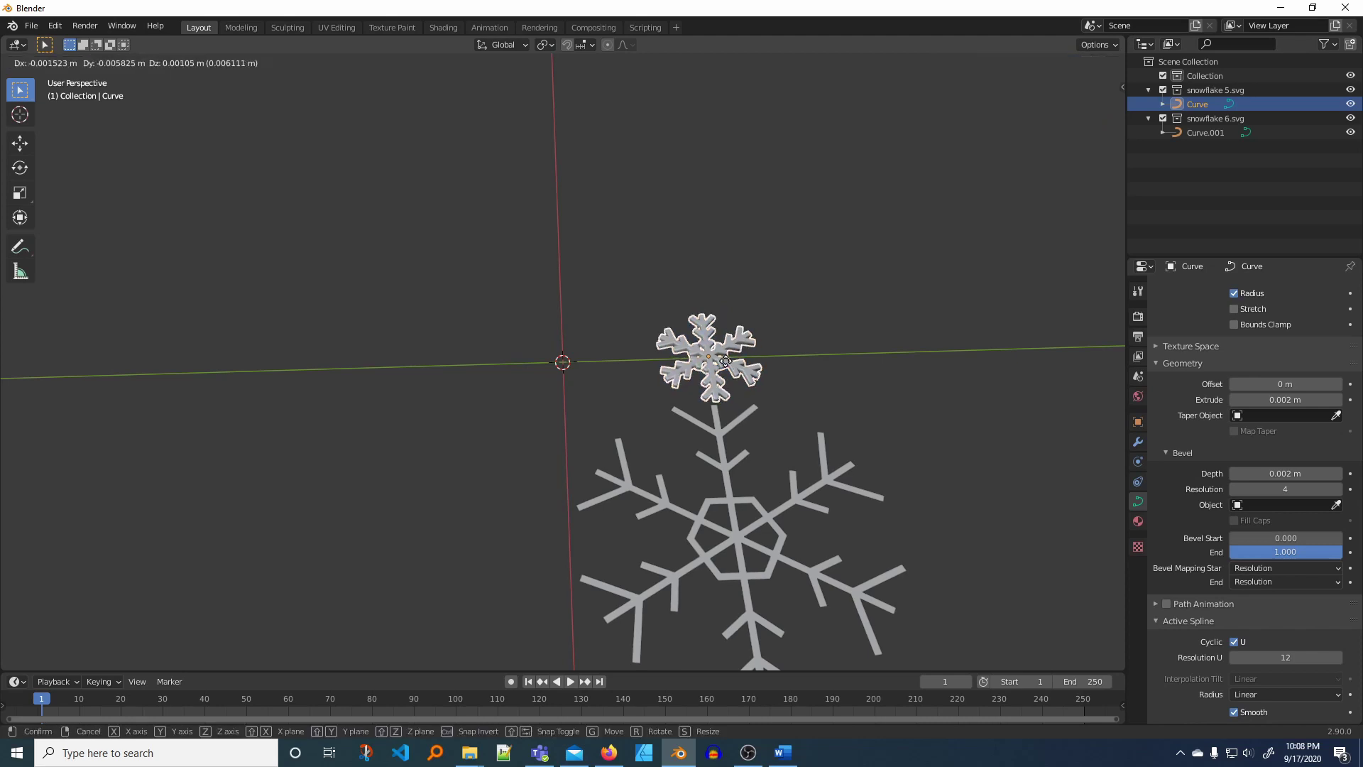
key(y)
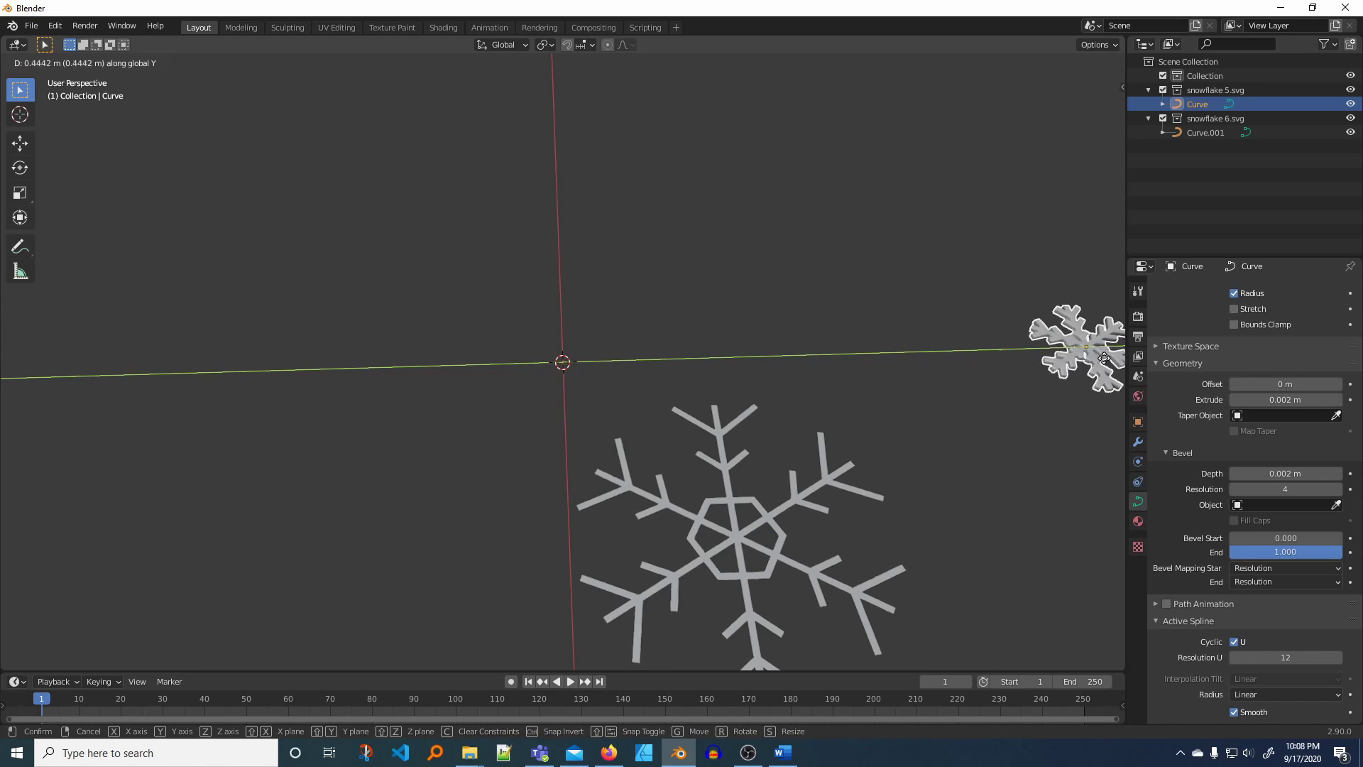
click(369, 422)
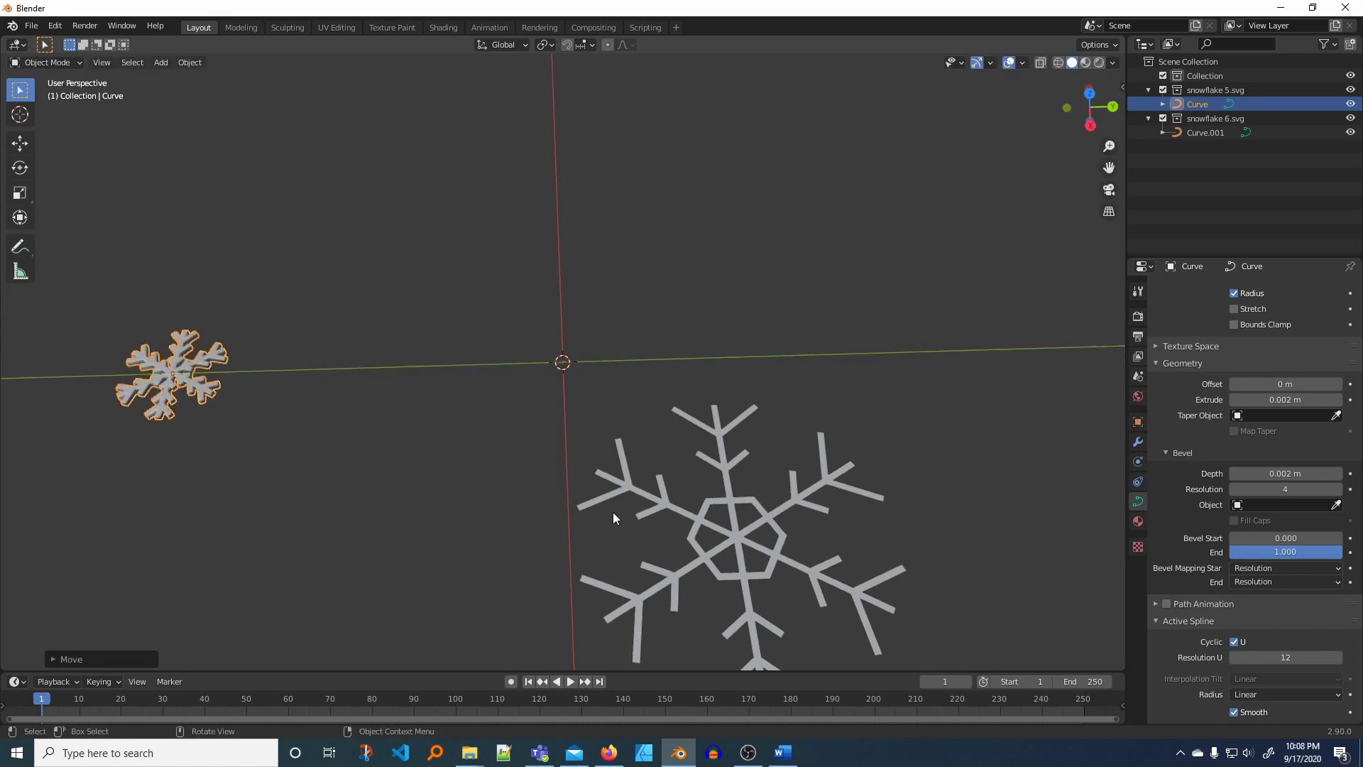
Step: Set the origin of the flat snowflake 6 curve to its geometry
click(728, 504)
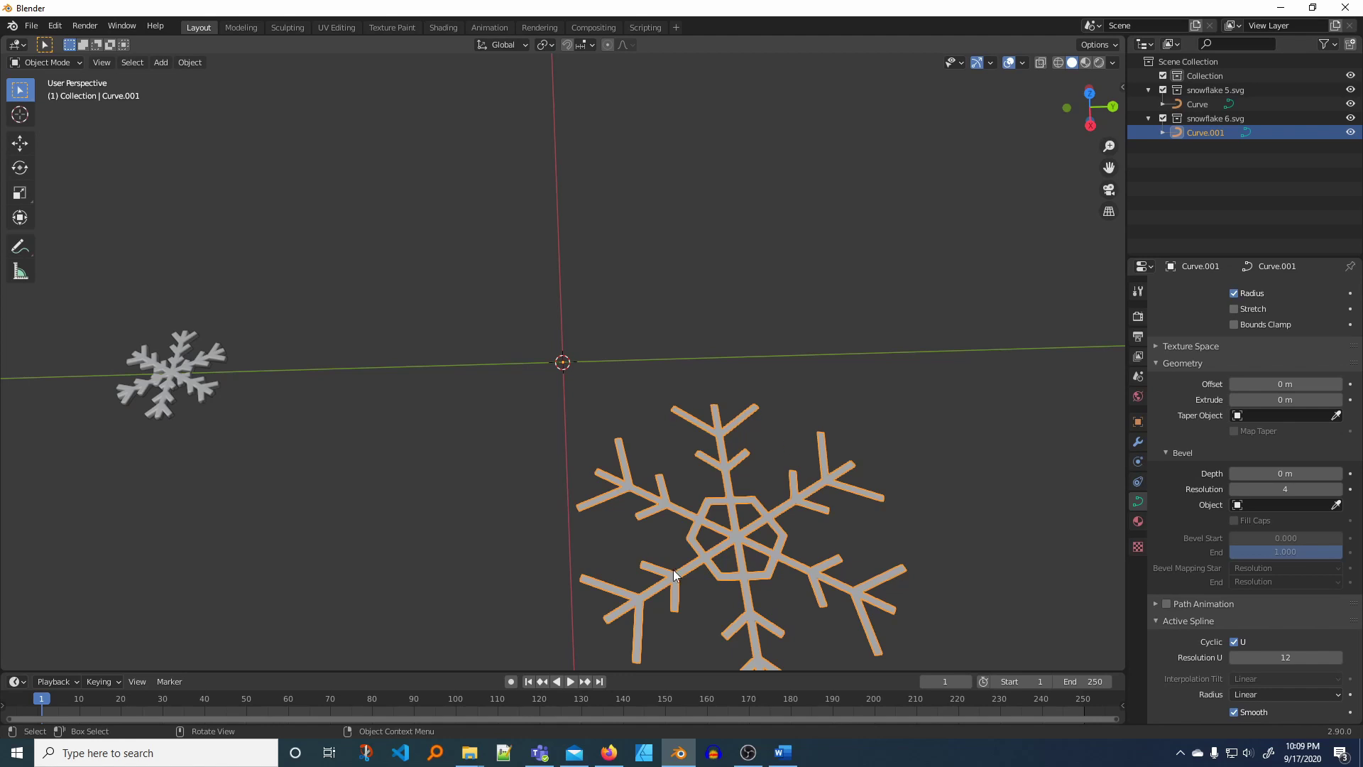
click(793, 428)
click(765, 520)
click(190, 62)
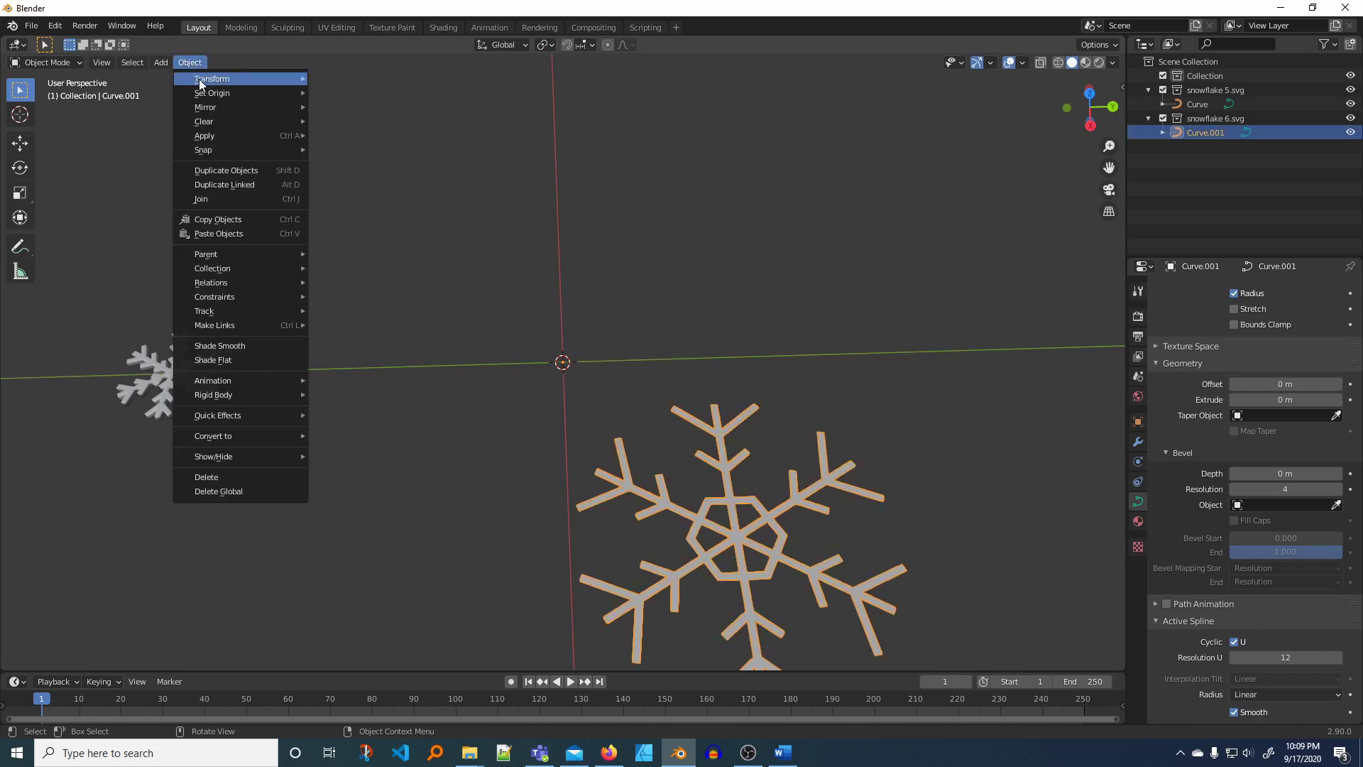
mouse_move(212, 93)
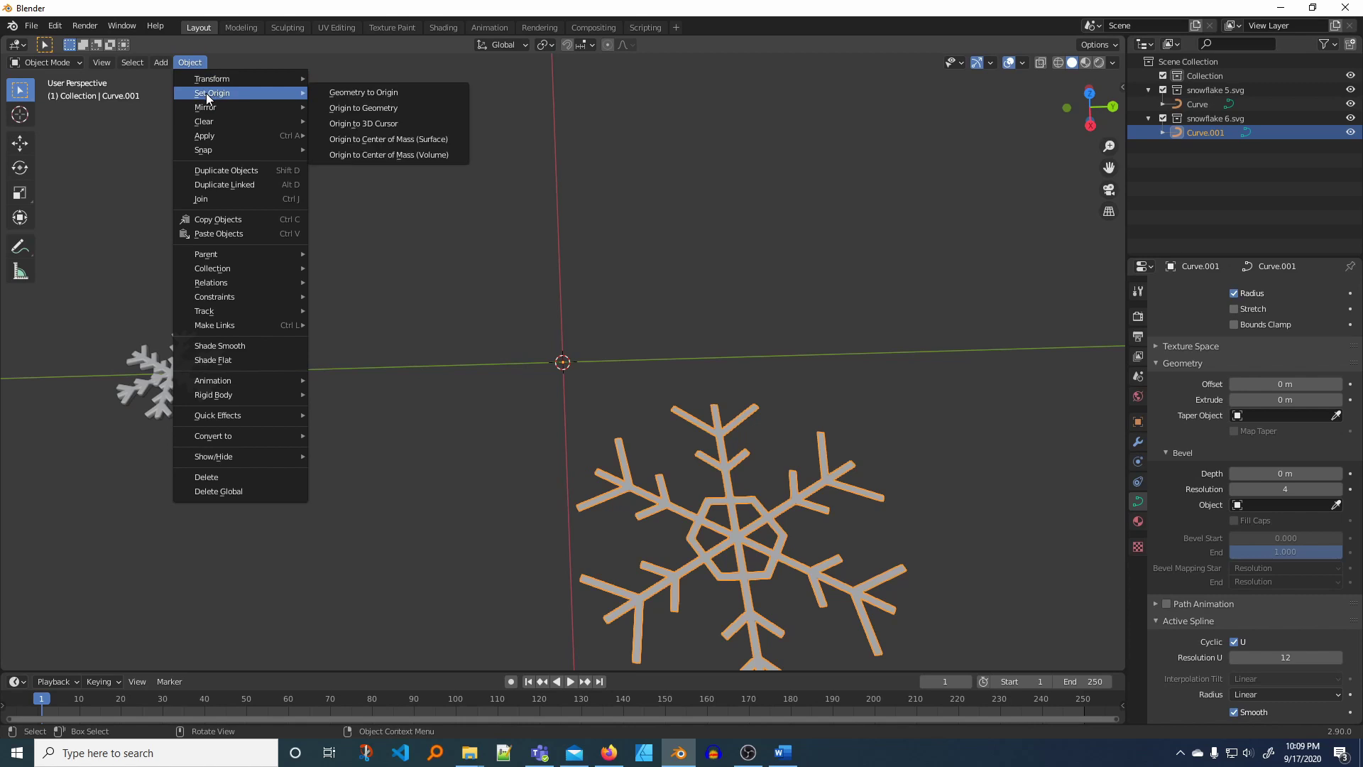
click(329, 108)
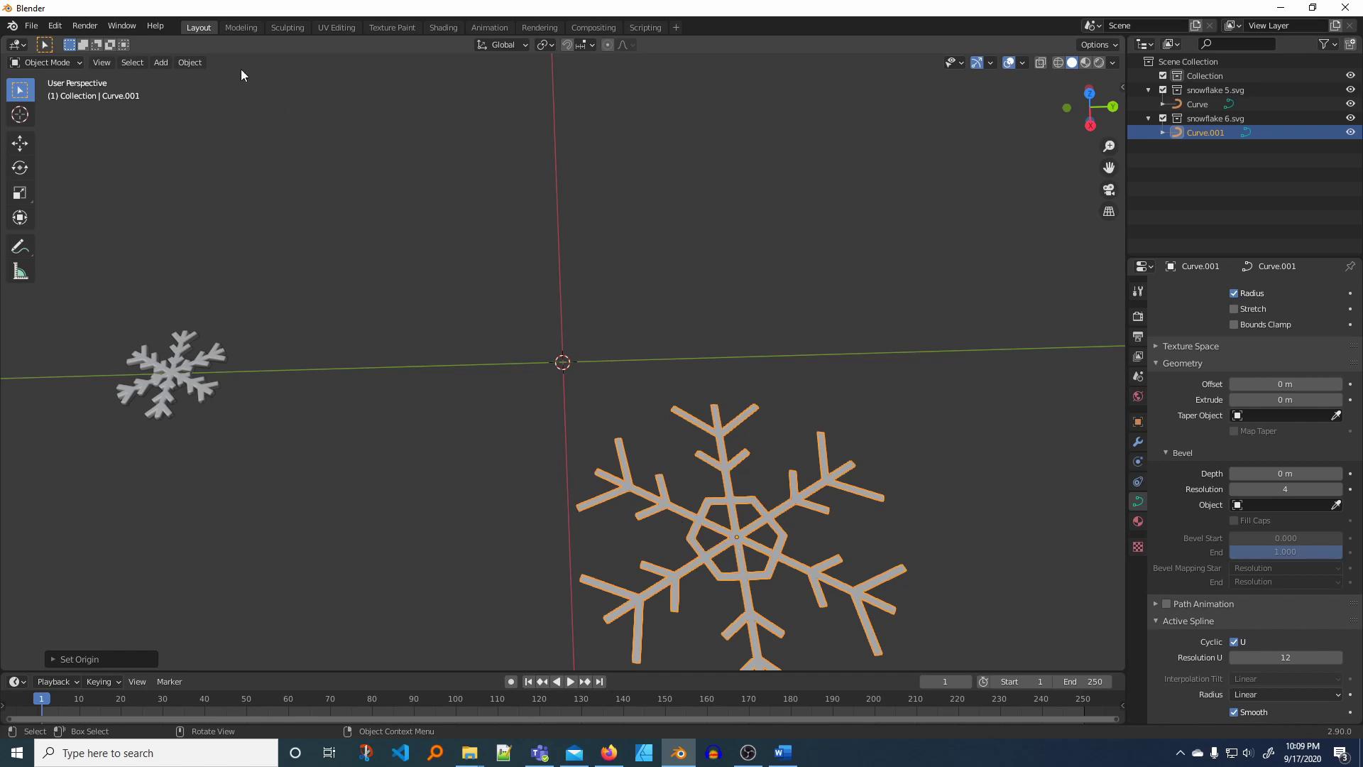
Step: Snap the flat snowflake 6 curve to the 3D cursor at the world origin
click(189, 63)
mouse_move(207, 150)
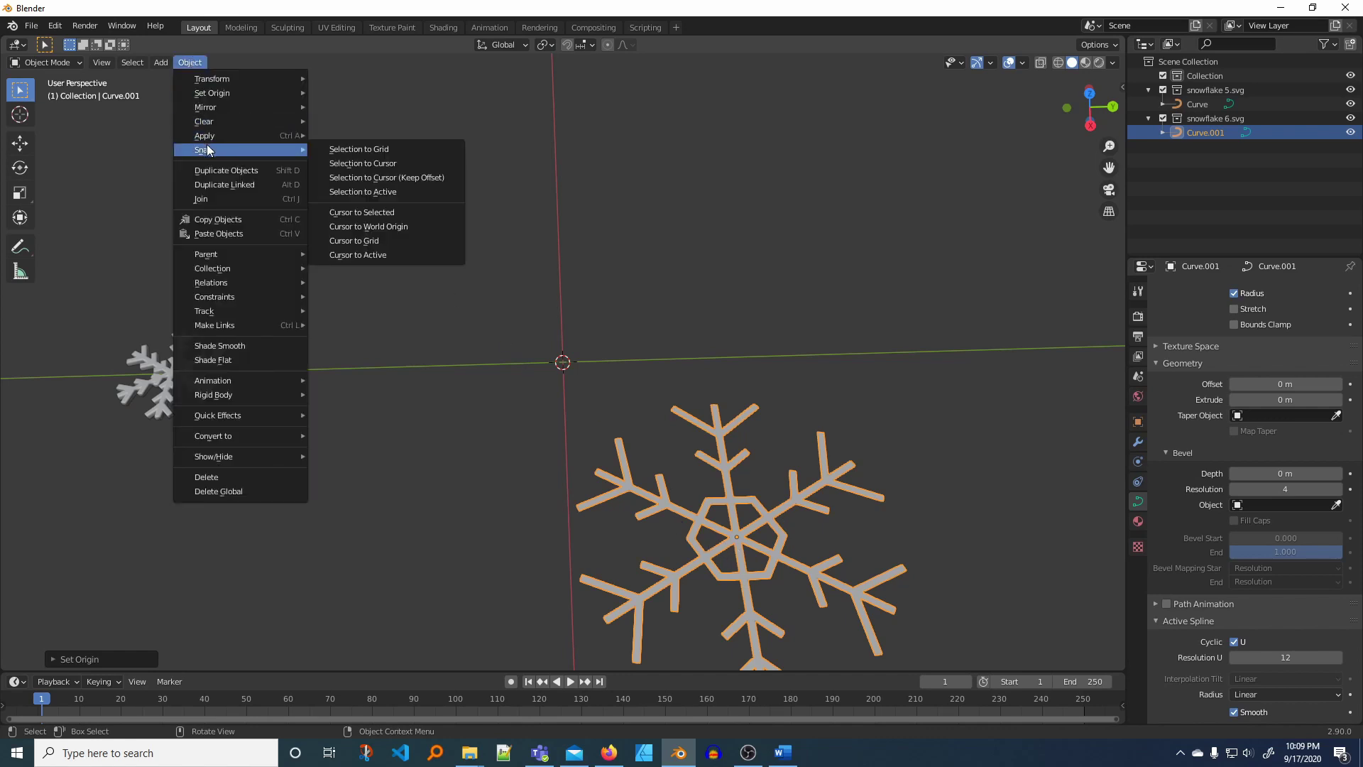
click(366, 167)
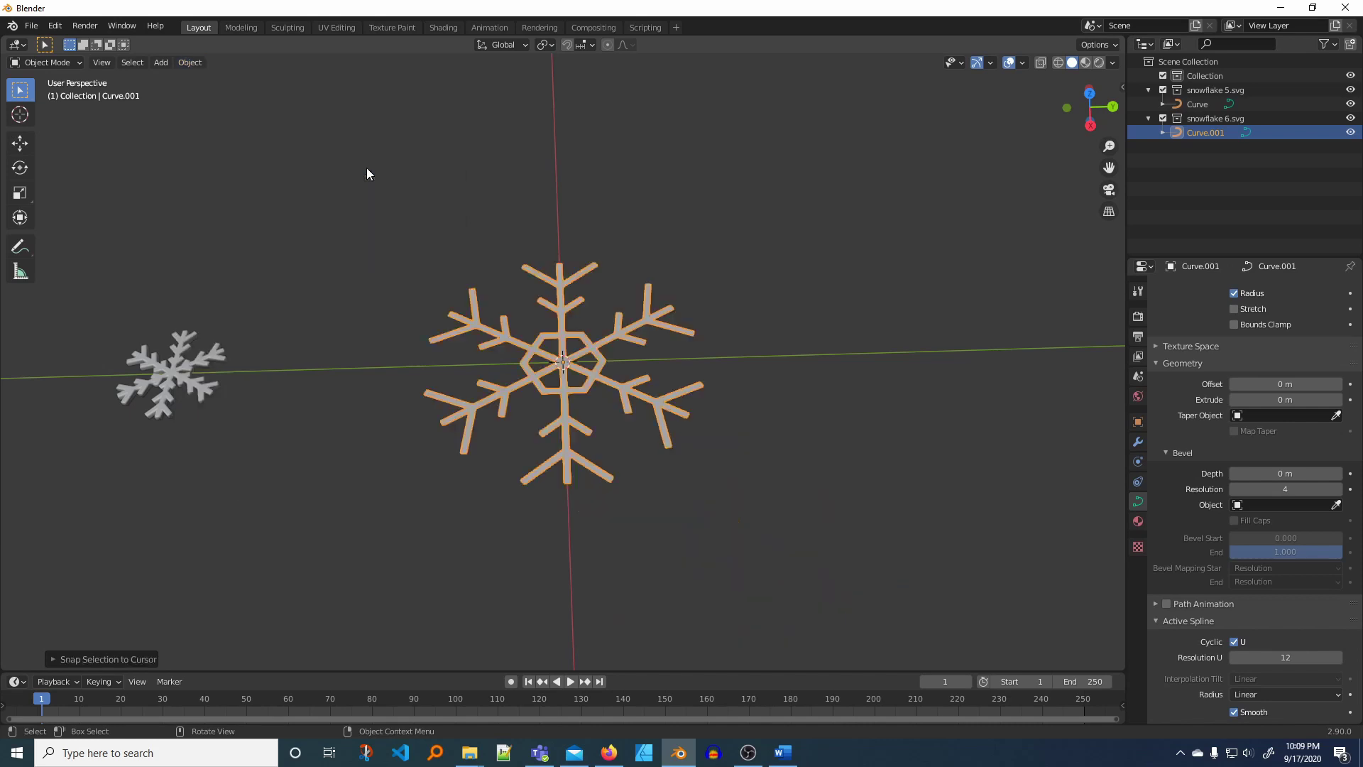
Step: Give the snowflake 6 curve an extrude of 0.002 m and a bevel depth of 0.002 m
scroll(609, 511, up, 4)
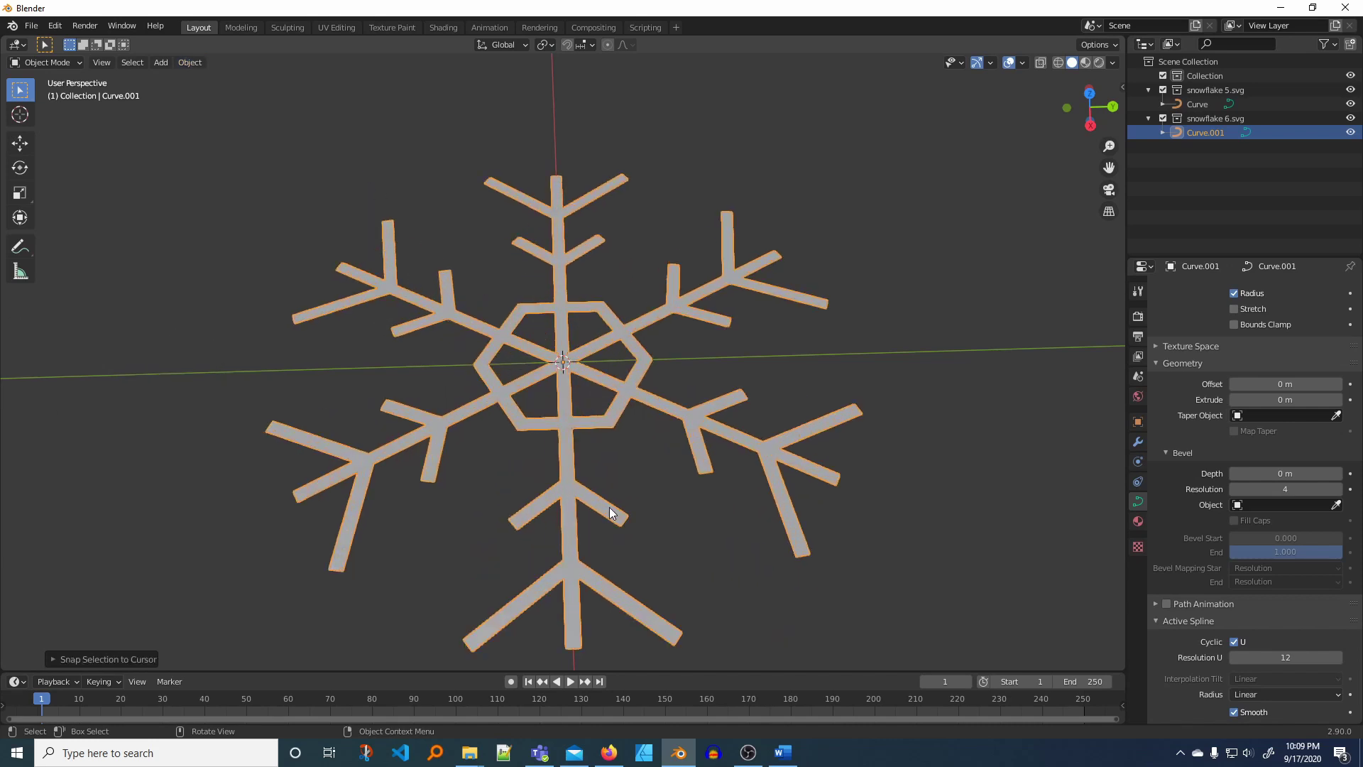
scroll(609, 508, up, 1)
scroll(650, 490, up, 2)
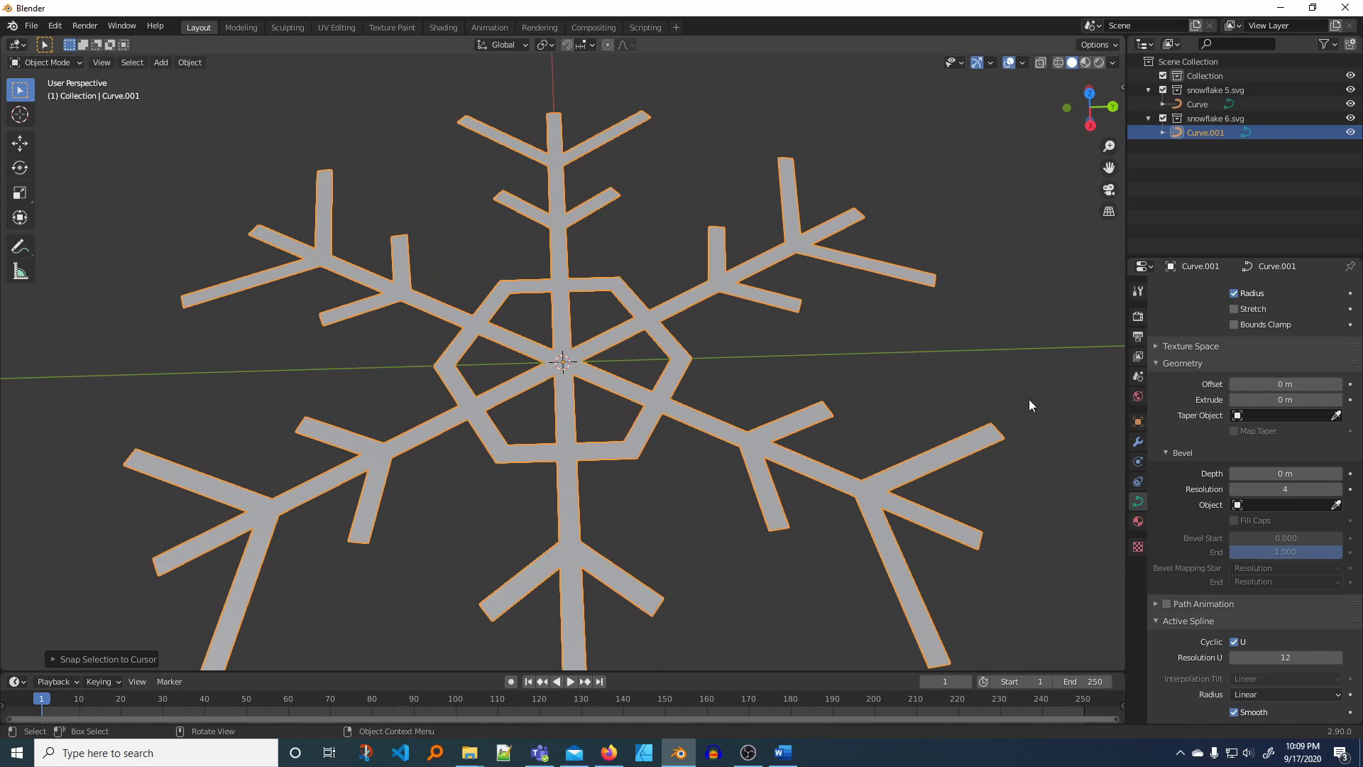
click(1262, 398)
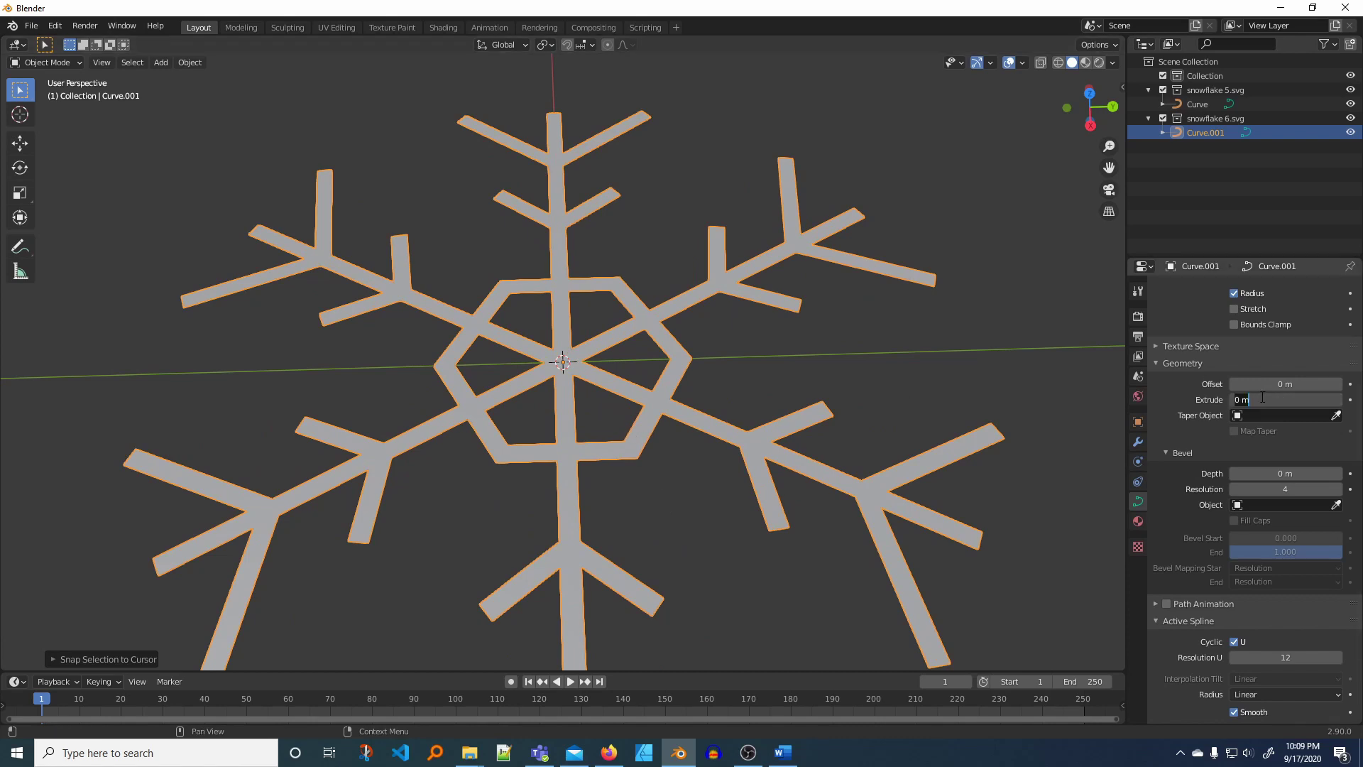
text(.002)
key(Return)
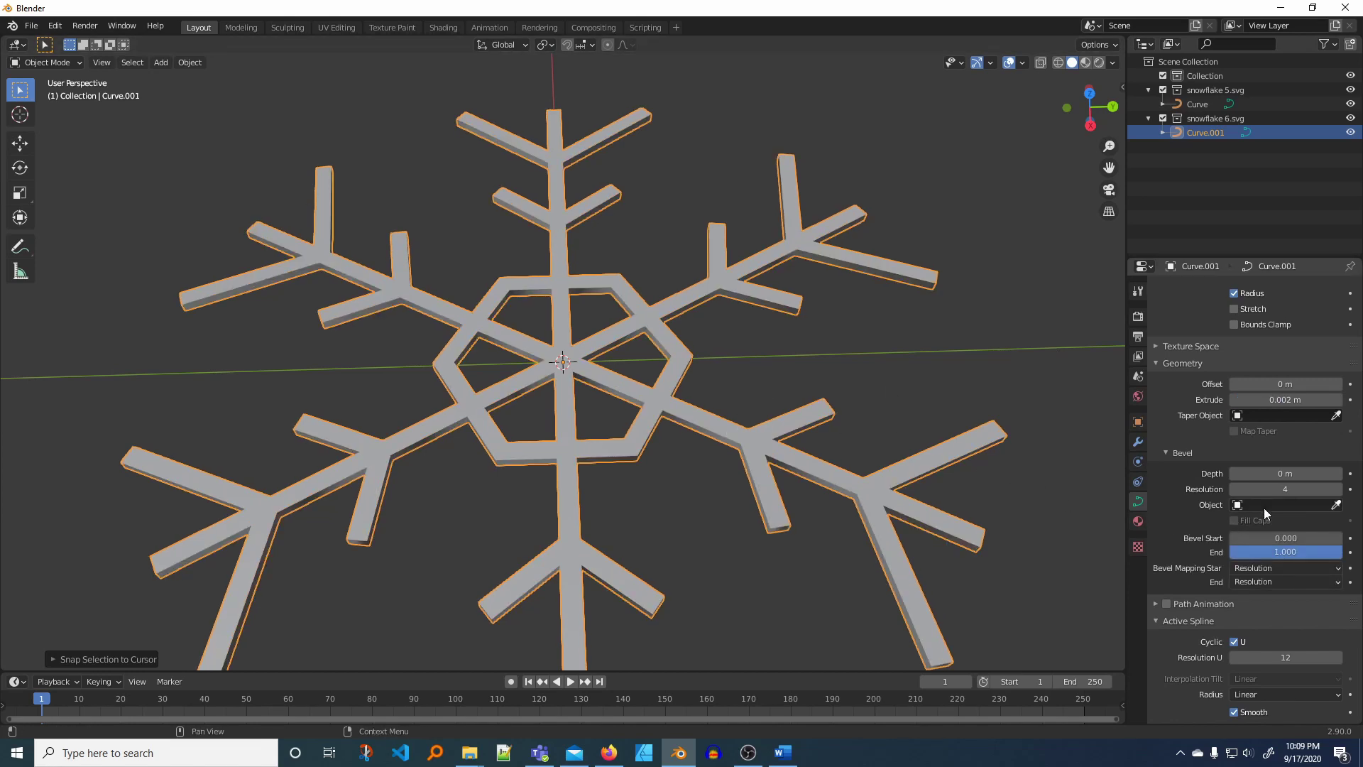
click(1269, 476)
text(.002)
key(Return)
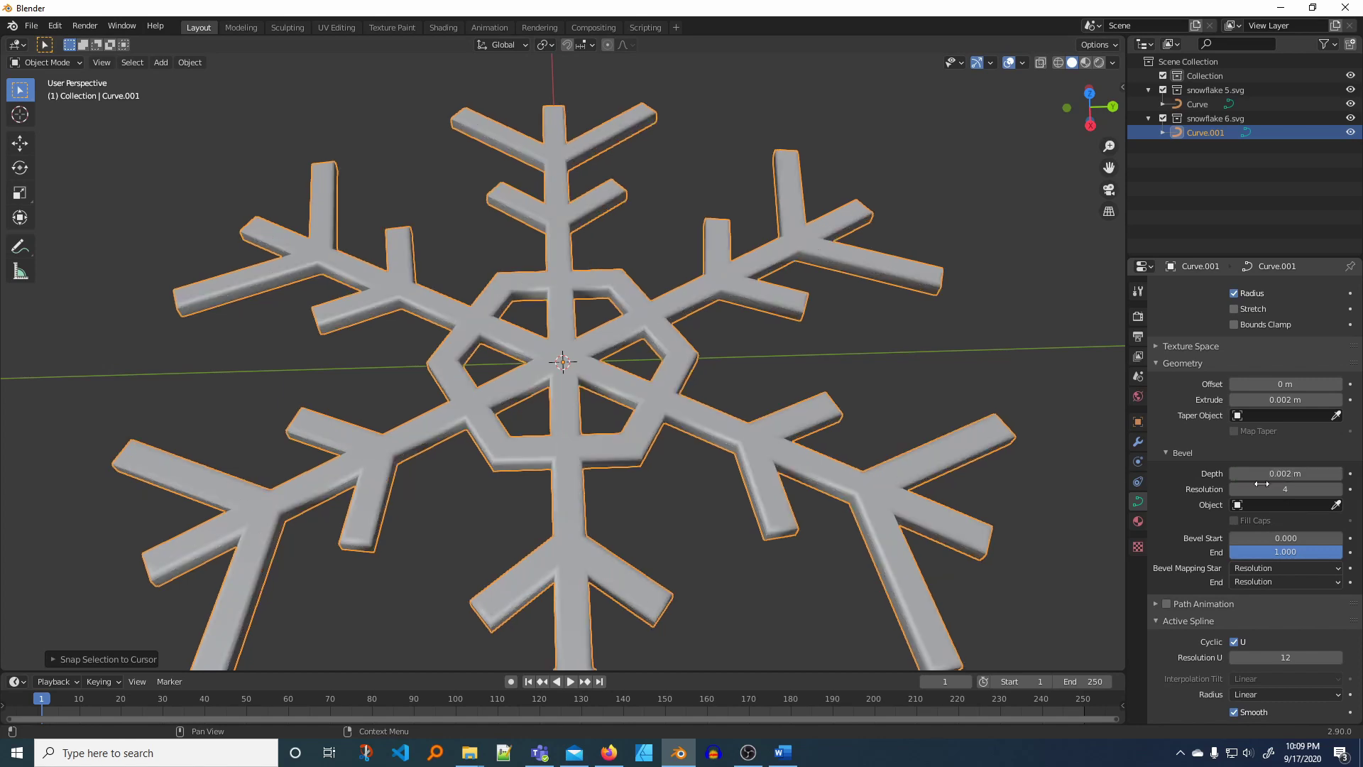
middle_drag(993, 593, 1034, 522)
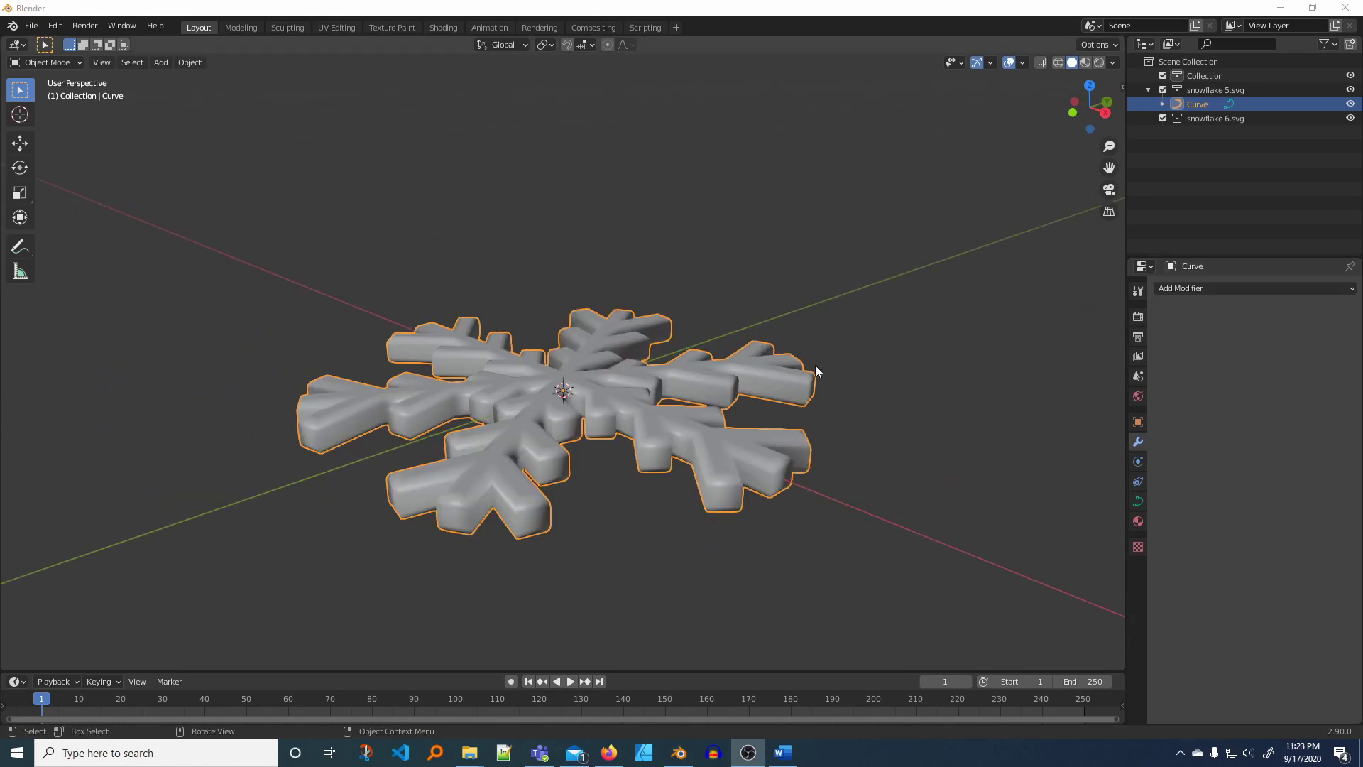
Step: Set the bevel depth of the snowflake 5 curve to 0.2 m in its curve data properties
click(613, 393)
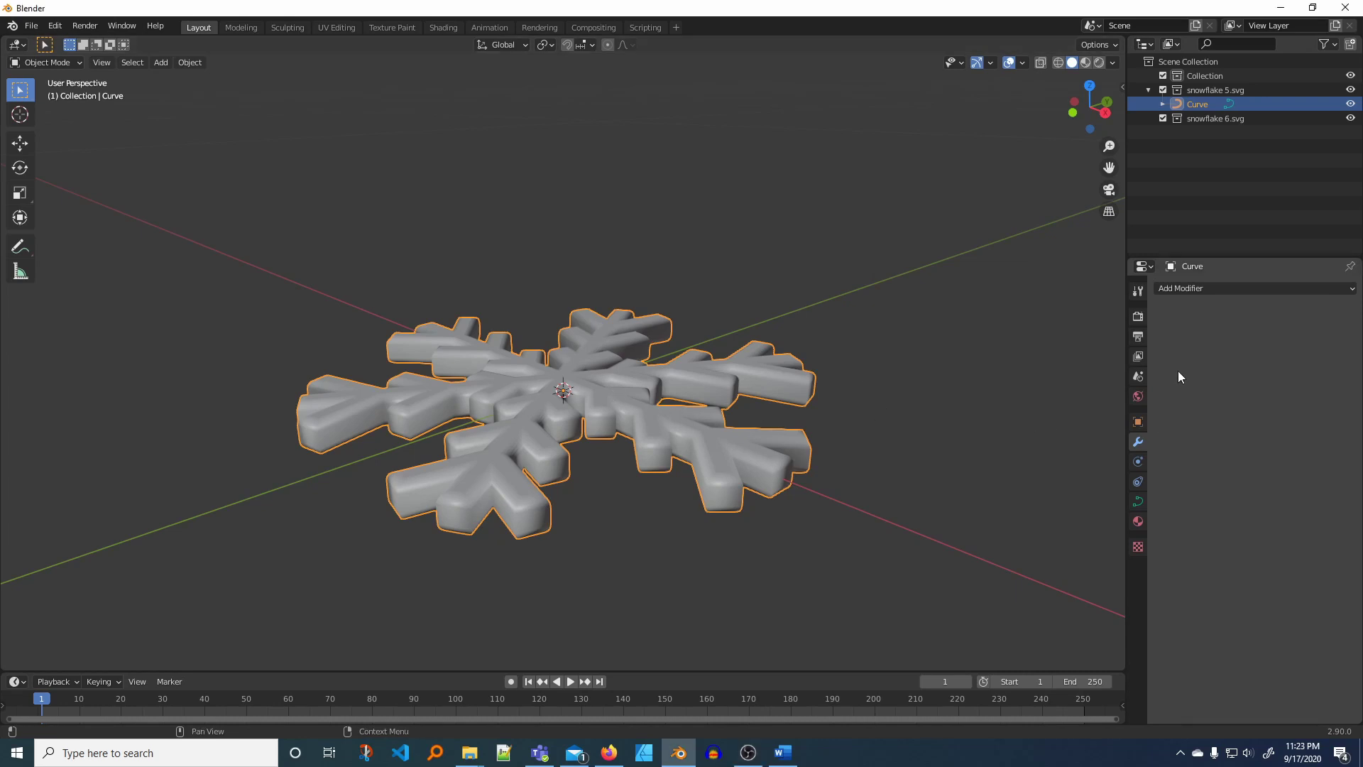
click(1138, 501)
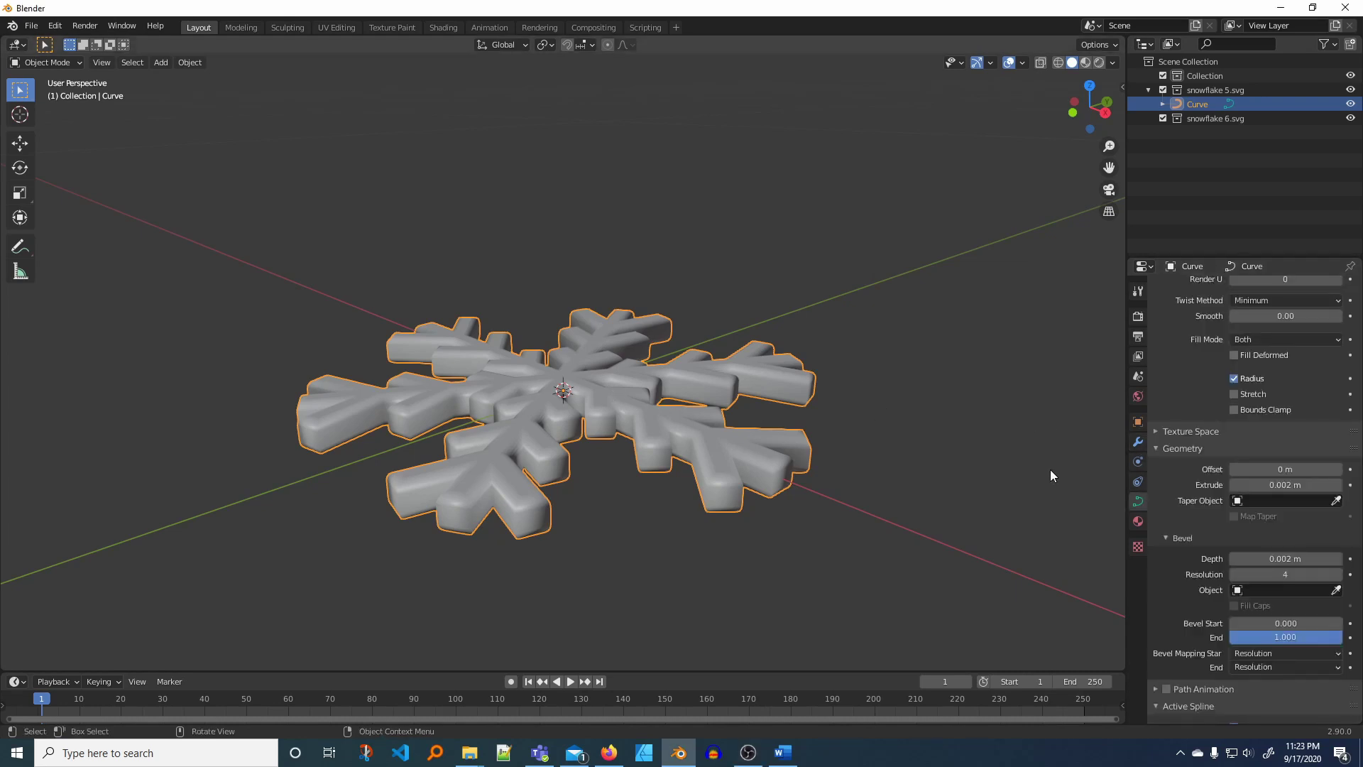
click(1283, 558)
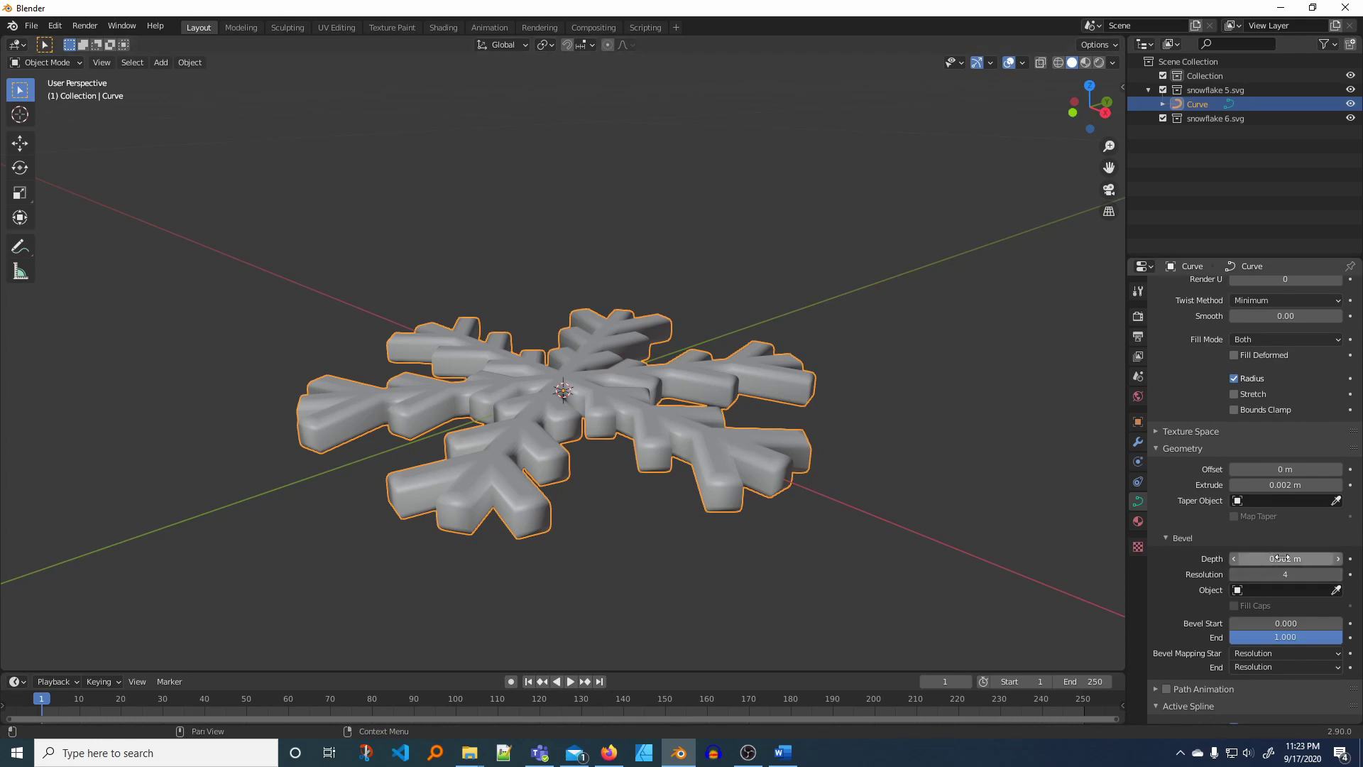
click(1283, 558)
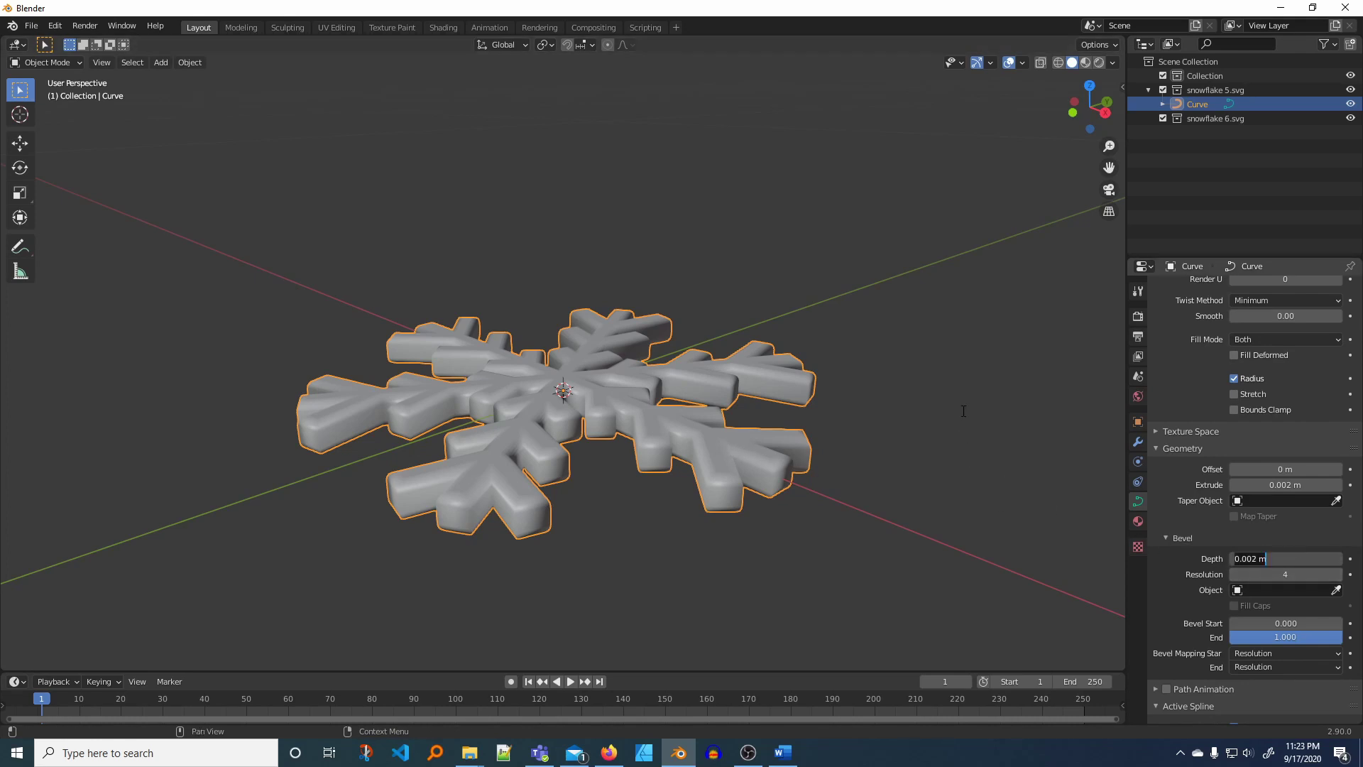
text(.2)
key(Return)
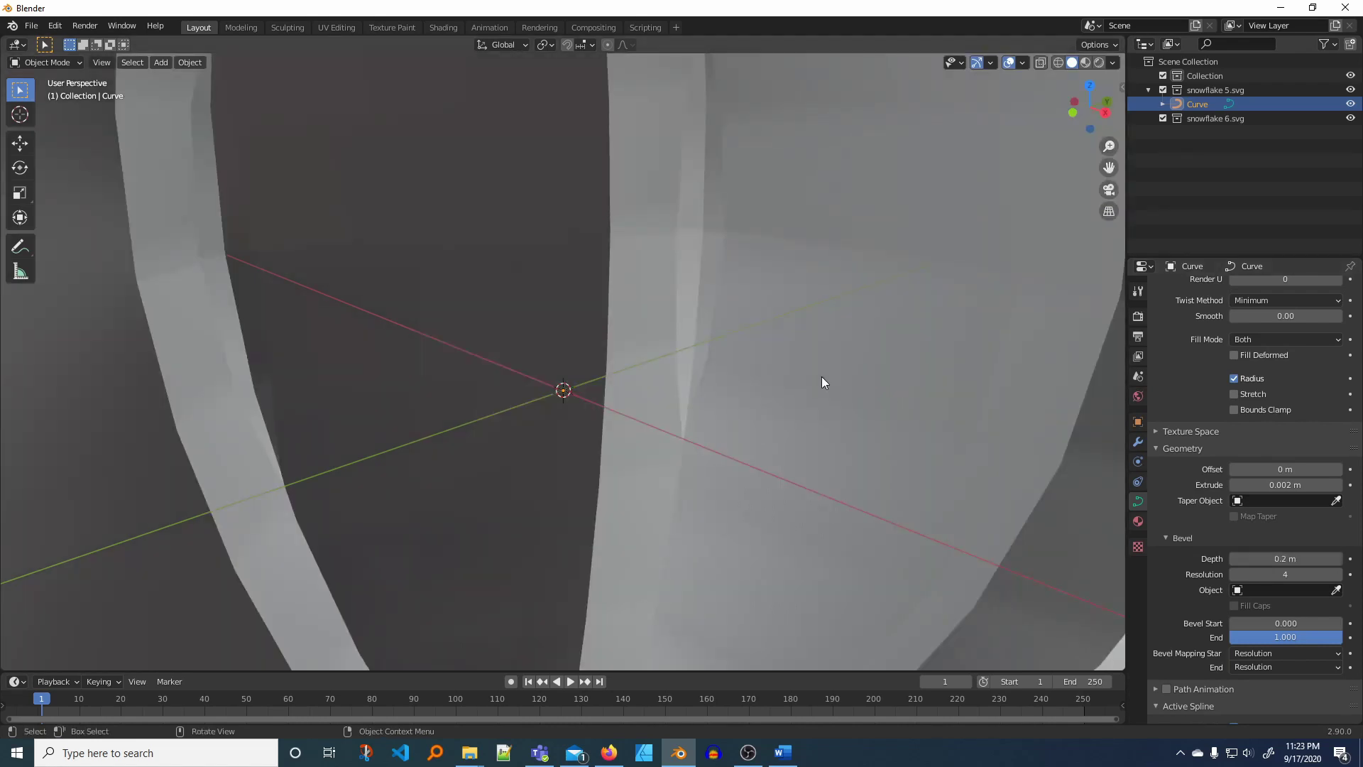
Step: Examine the overall shape and centre of the heavily beveled snowflake from several angles
scroll(820, 376, down, 10)
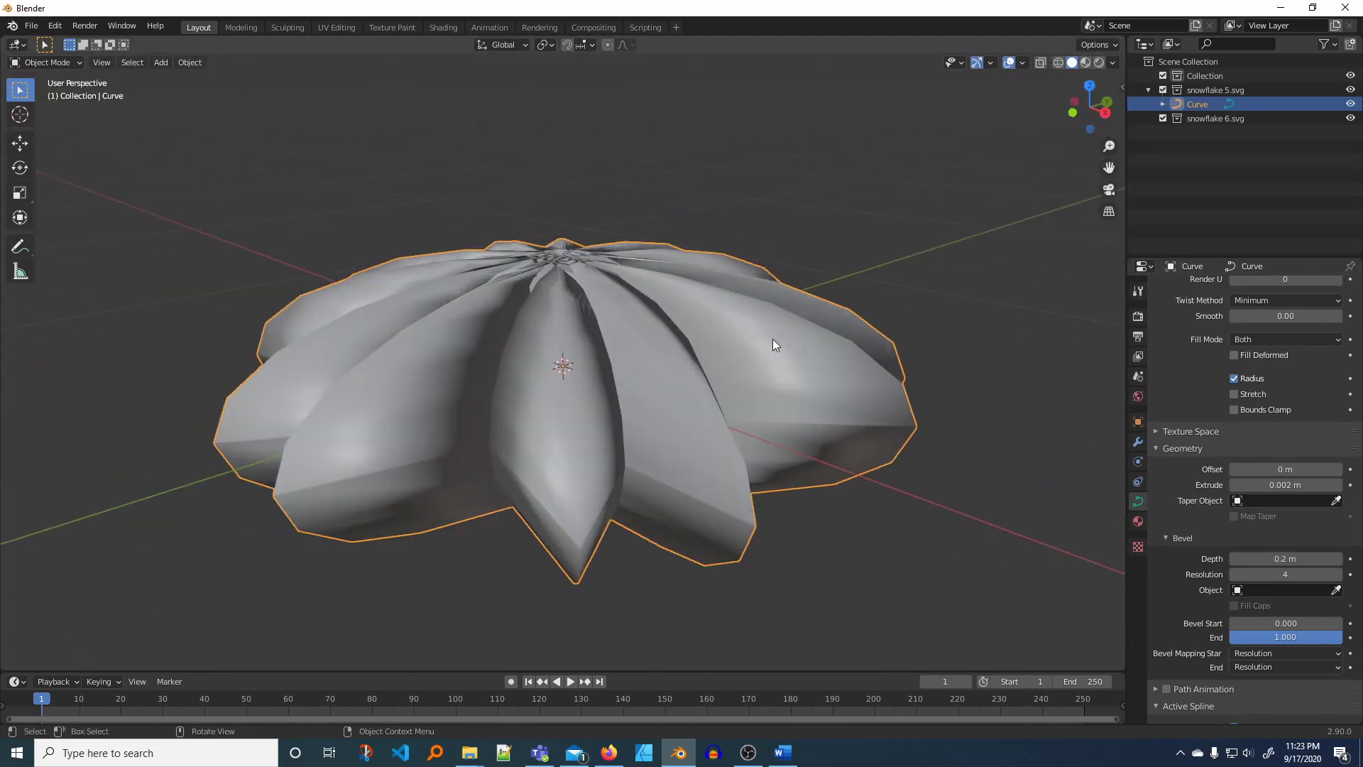
middle_drag(773, 340, 766, 419)
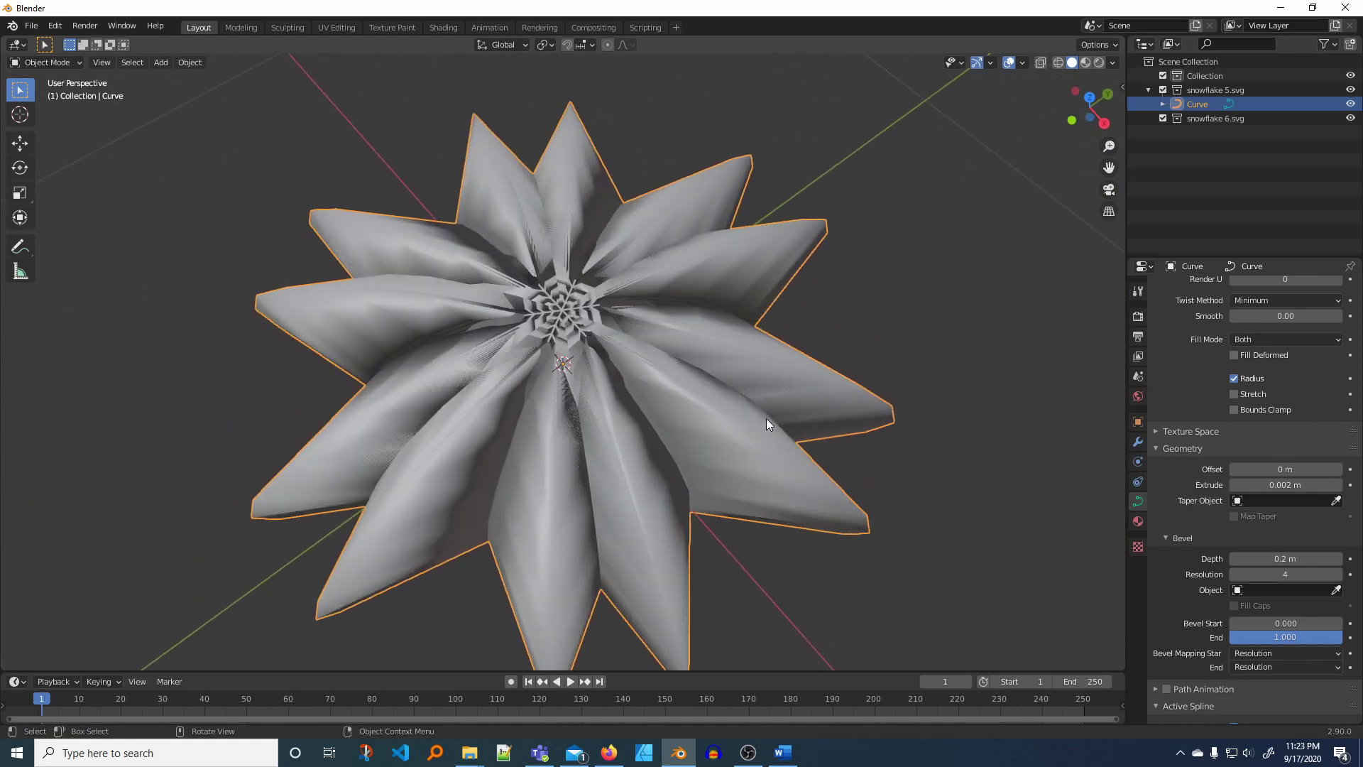
scroll(666, 414, up, 2)
middle_drag(628, 428, 670, 394)
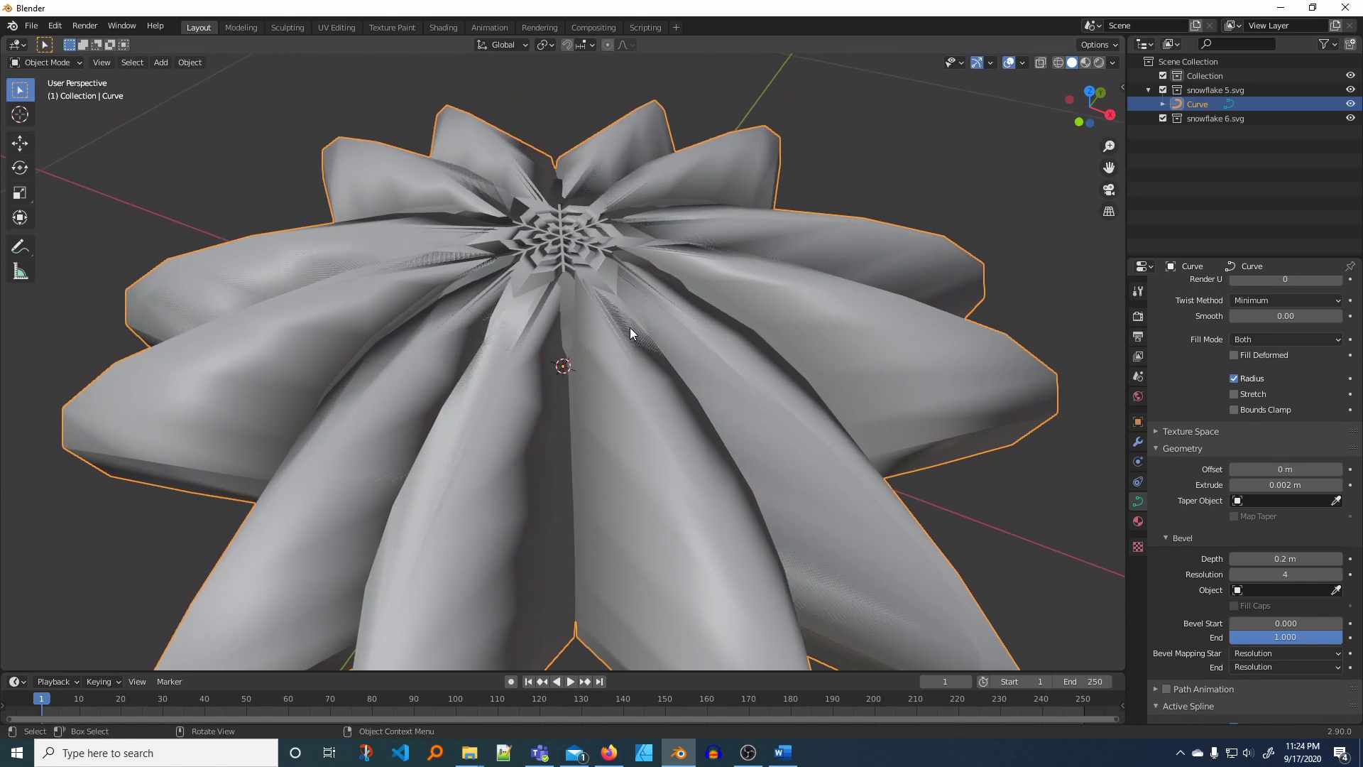
middle_drag(629, 329, 638, 373)
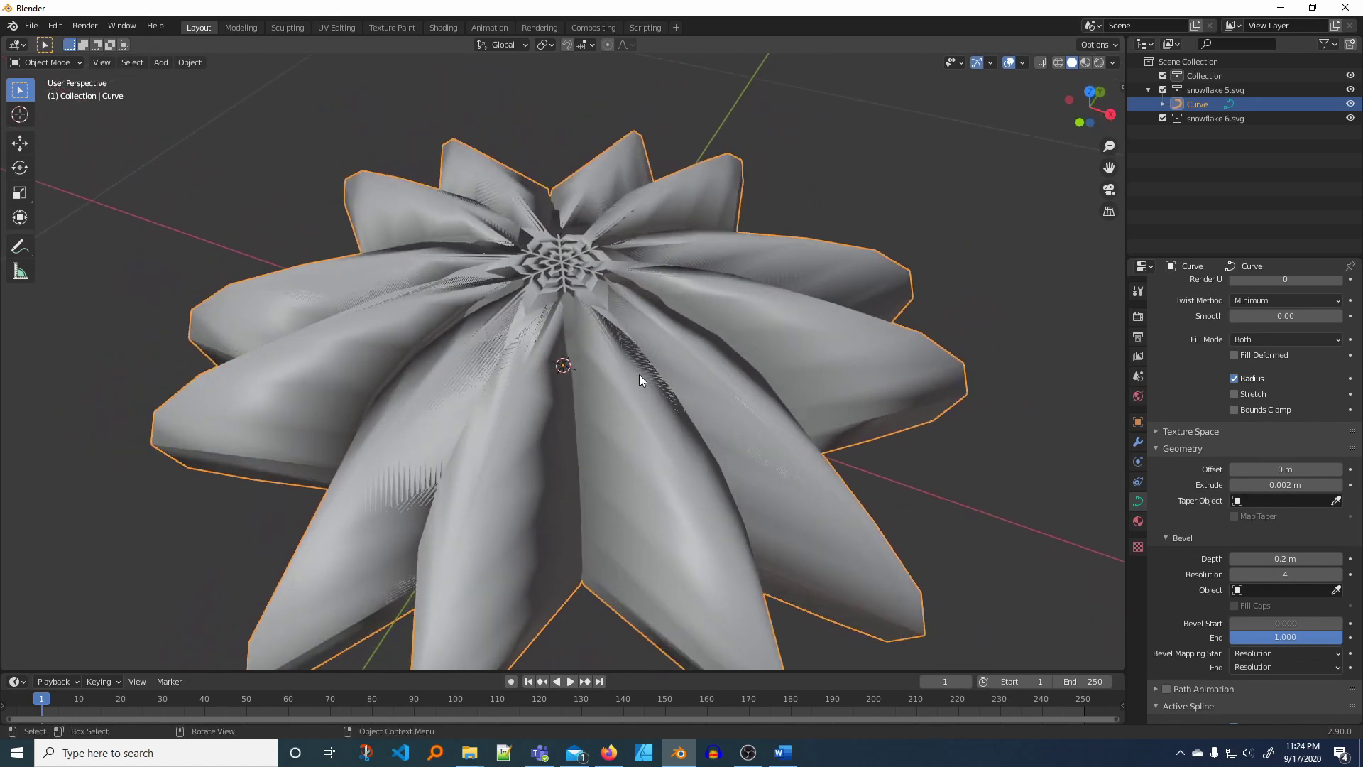
scroll(631, 366, down, 1)
scroll(594, 328, up, 2)
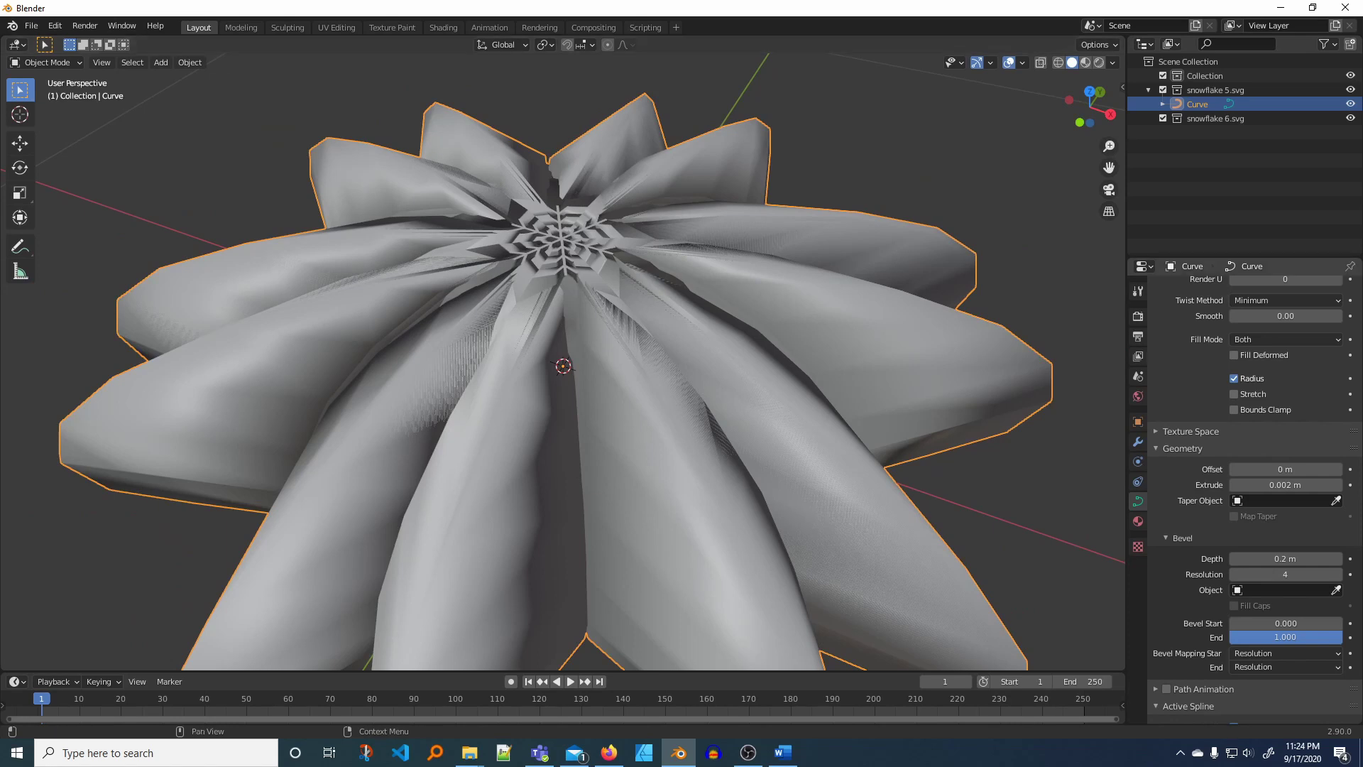
key(alt+Tab)
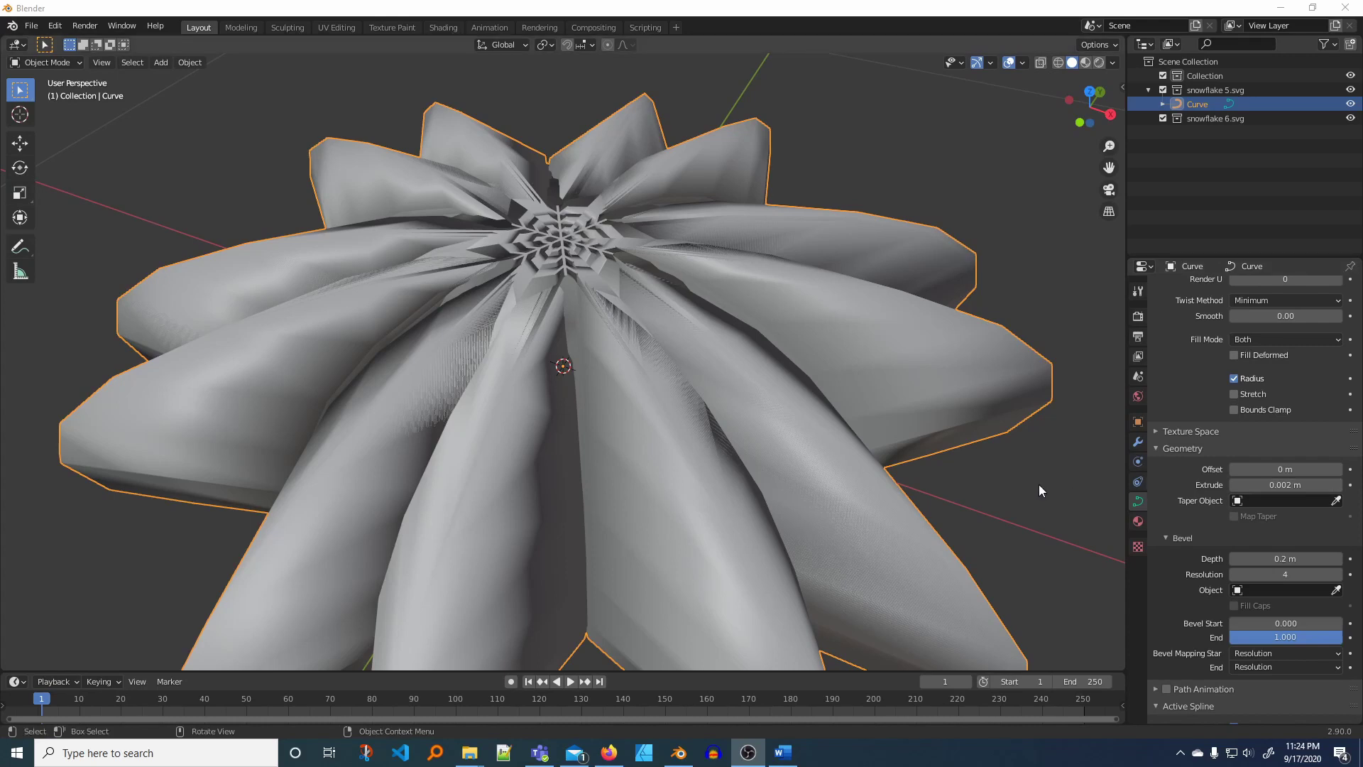
key(alt+Tab)
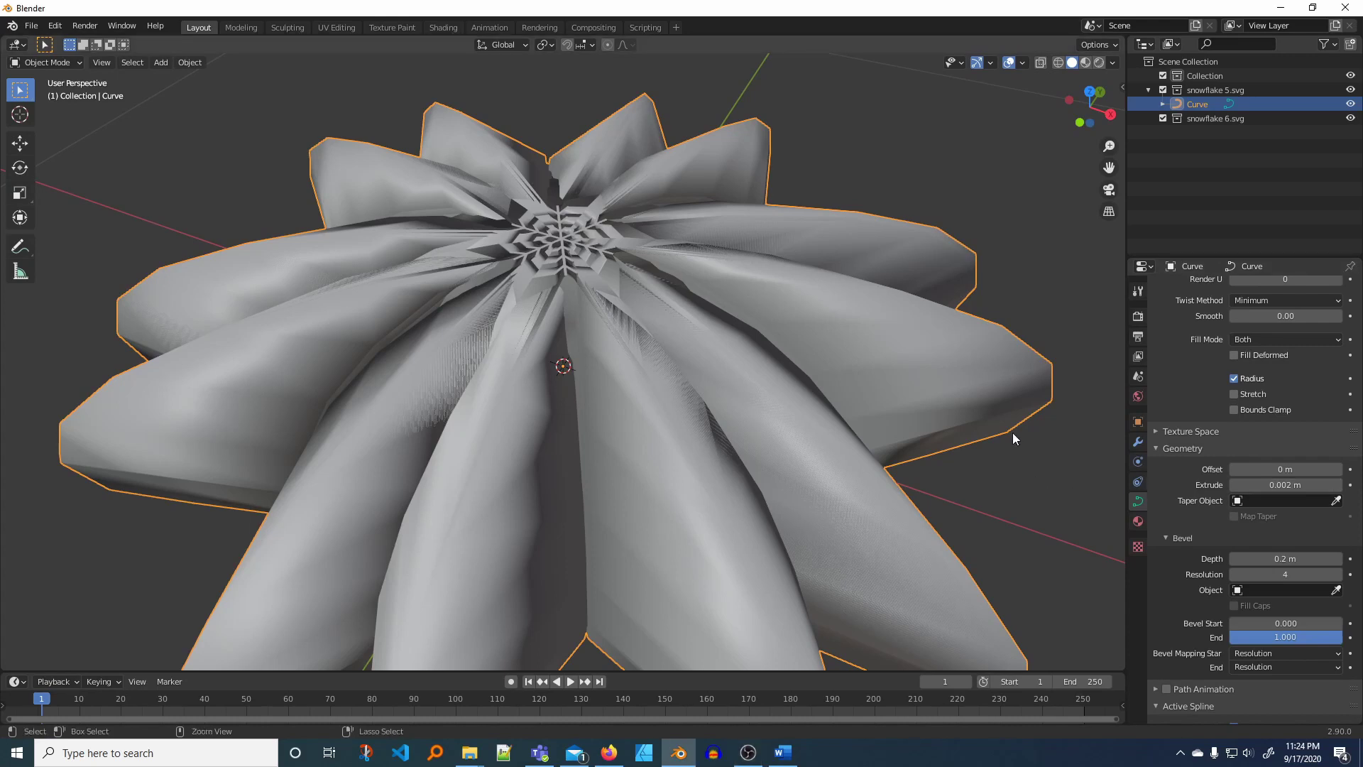
Step: Undo the last bevel depth change on the snowflake 5 curve
key(ctrl+z)
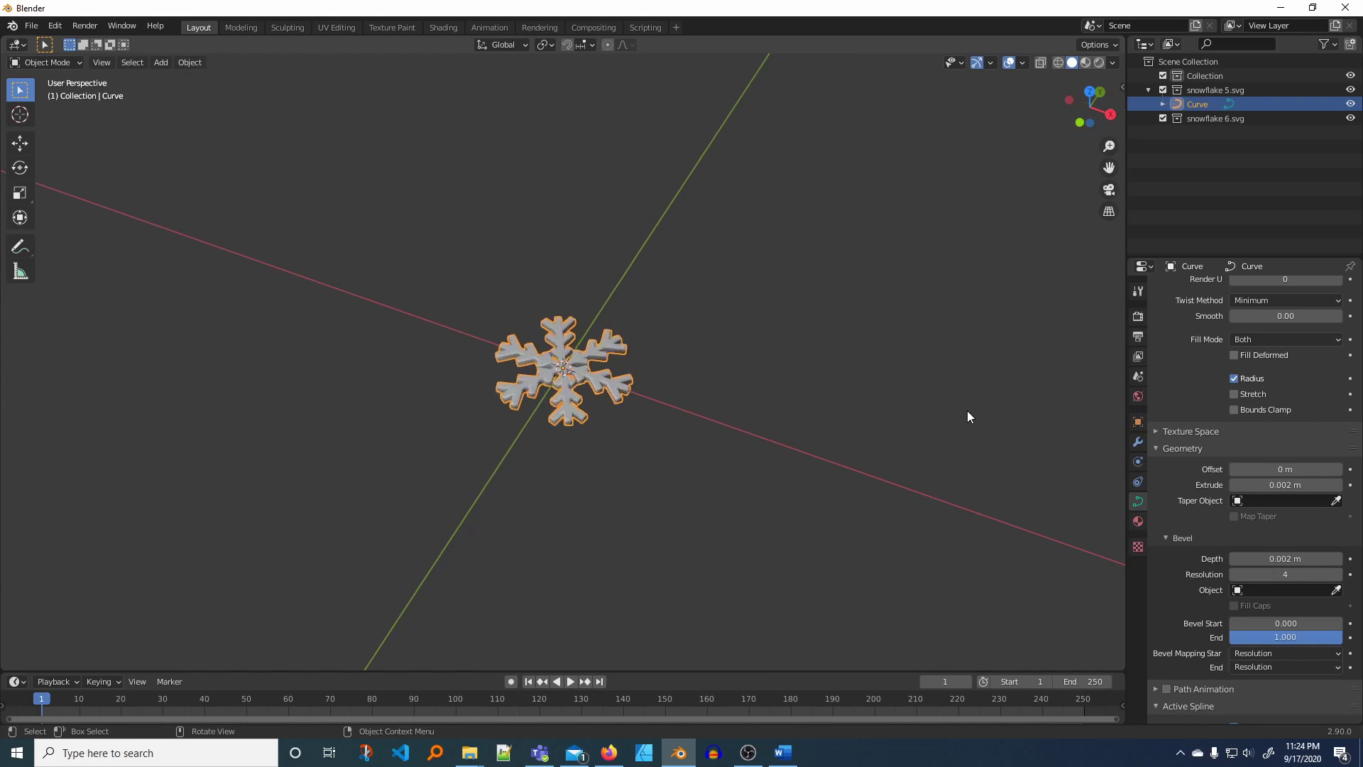
scroll(920, 415, up, 3)
scroll(918, 415, up, 4)
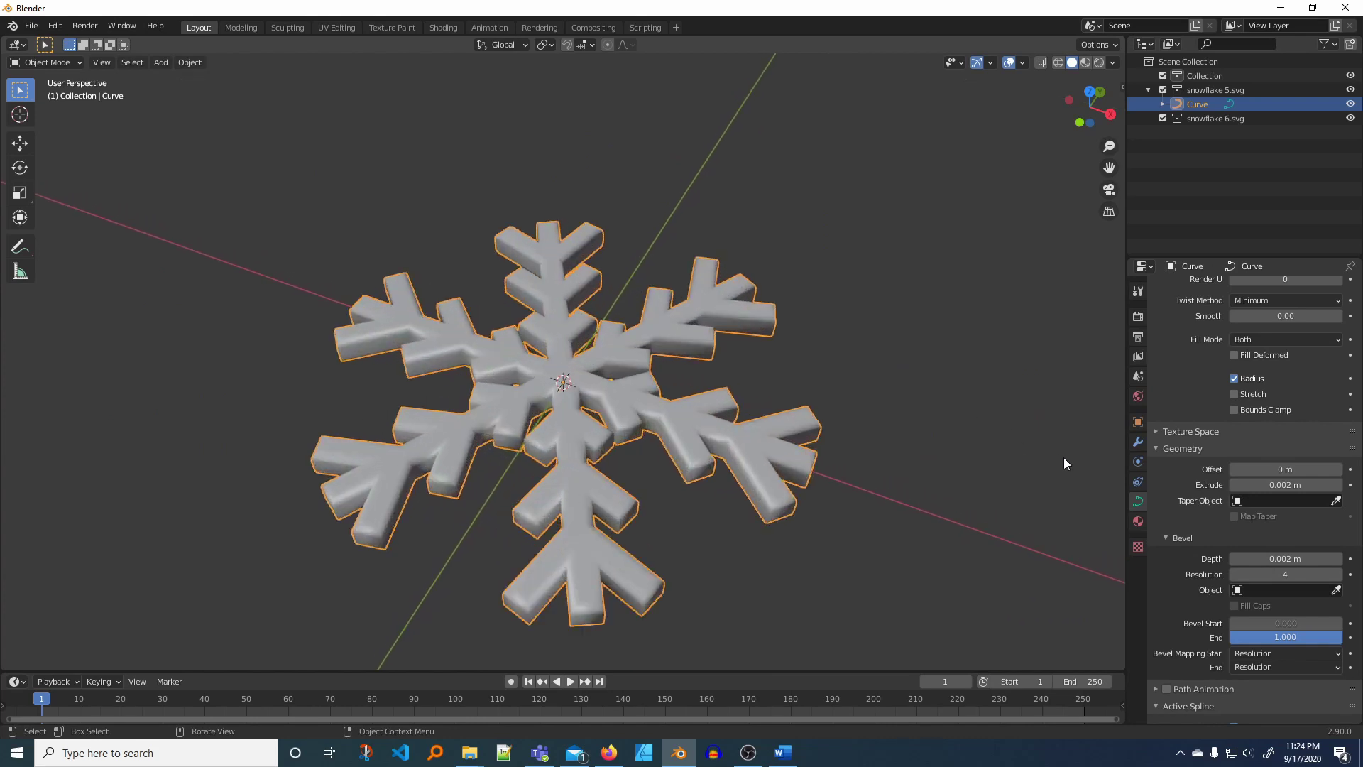
Step: Set both the extrude and the bevel depth of the snowflake 5 curve to 0 m
click(1284, 484)
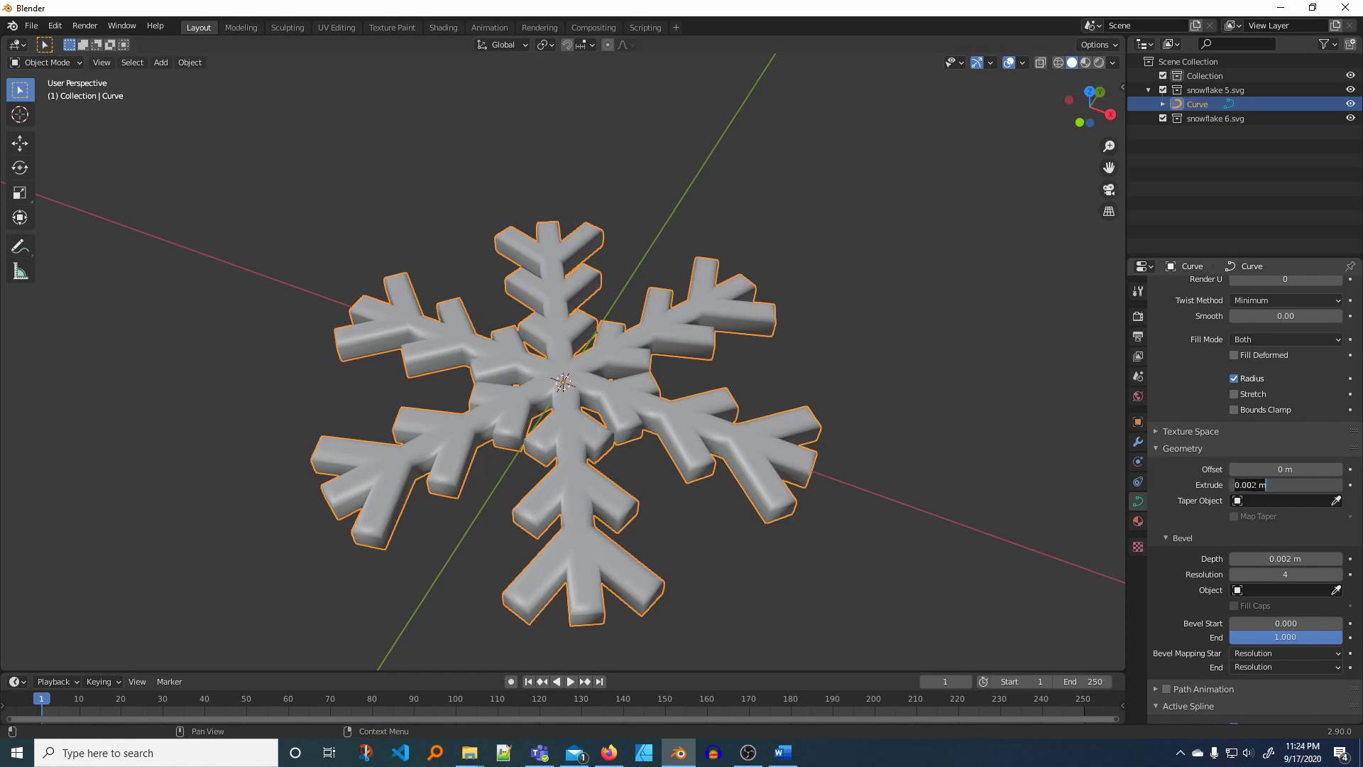
text(0)
key(Return)
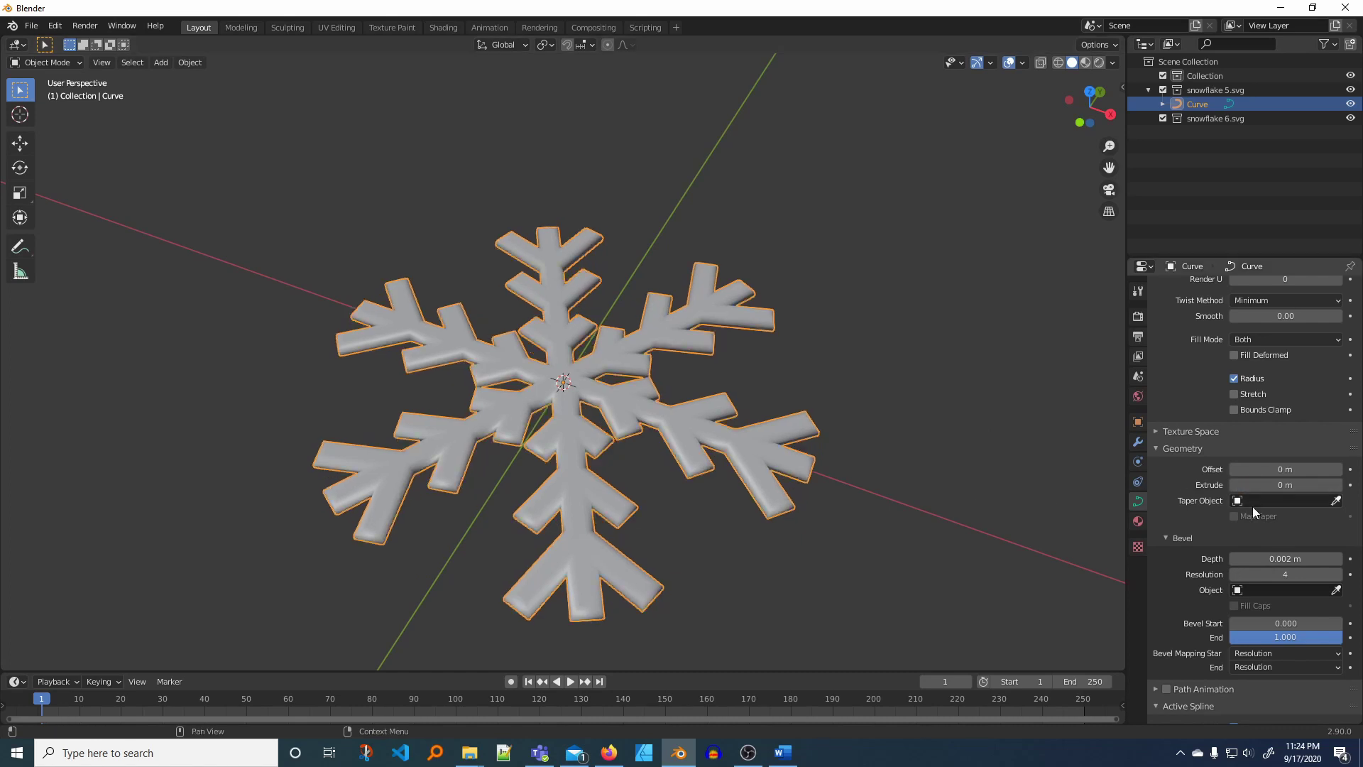
click(1270, 558)
text(0)
key(Return)
mouse_move(845, 518)
middle_down()
mouse_move(832, 459)
mouse_move(845, 503)
middle_up()
scroll(965, 535, up, 2)
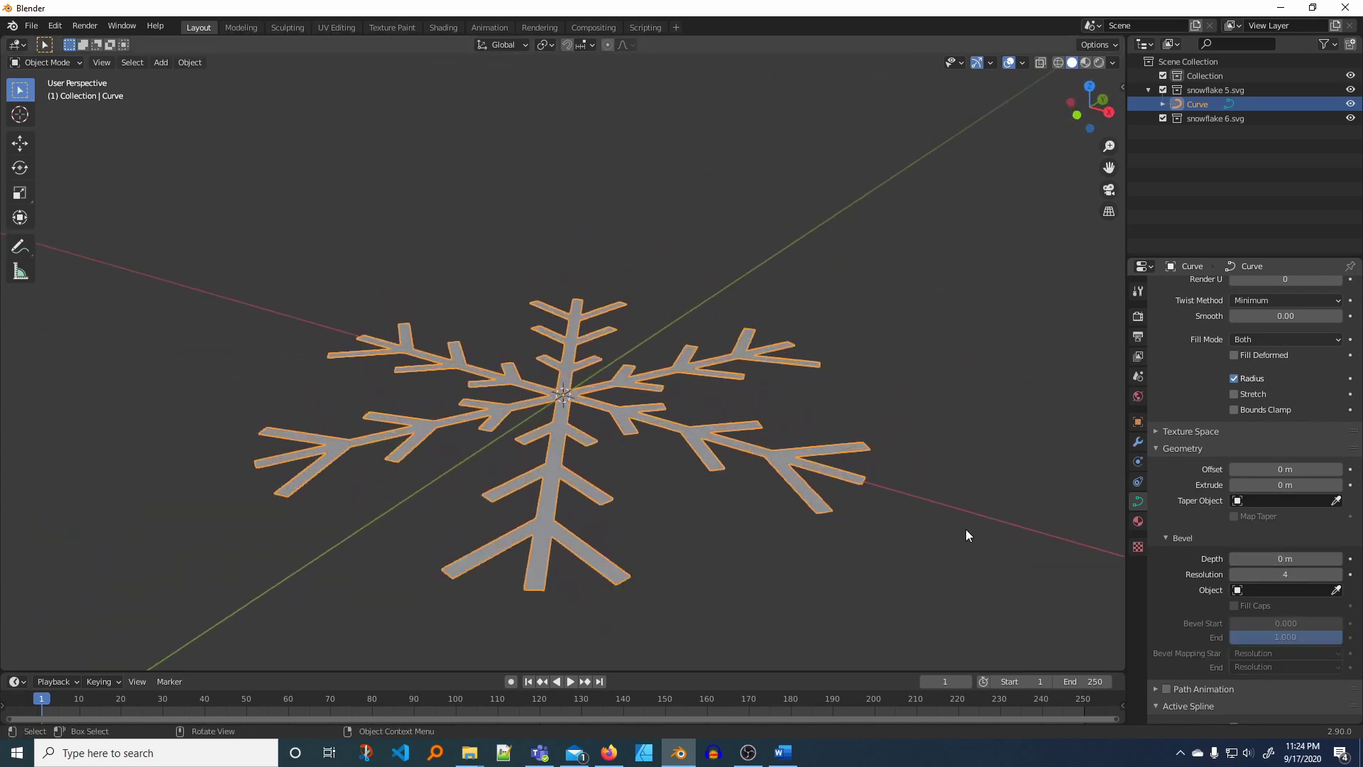
scroll(1065, 528, up, 2)
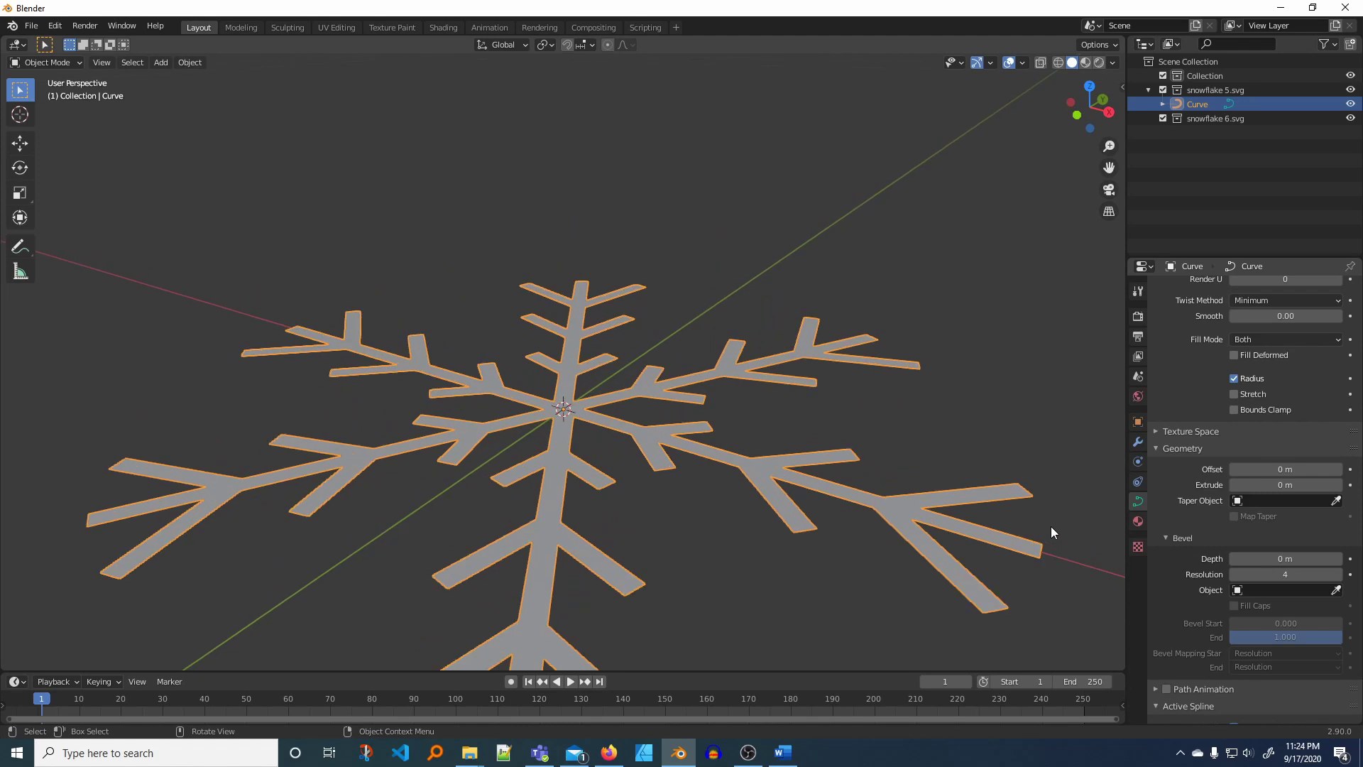
Step: Try thickening the flat snowflake 5 curve with a Solidify modifier, inspect its sides, and undo the modifier
click(1139, 443)
click(1190, 287)
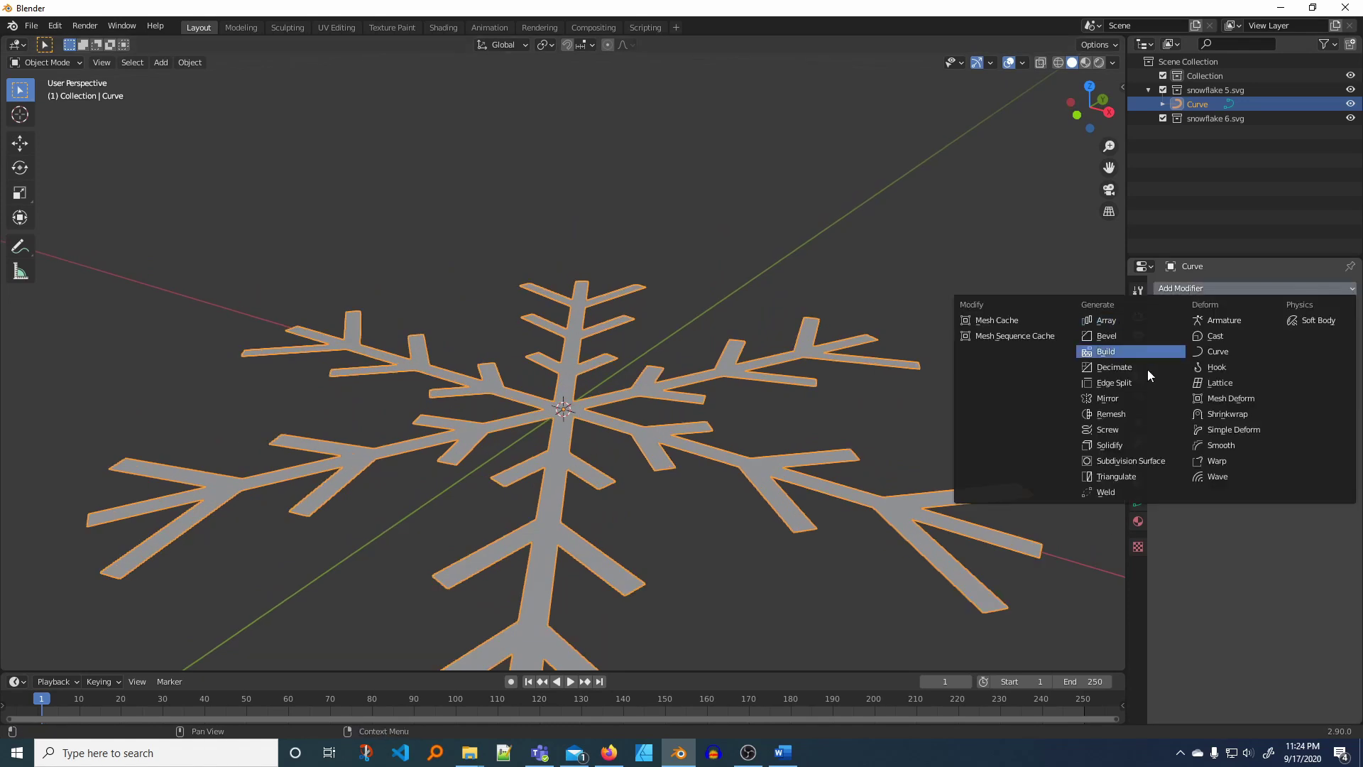
click(1119, 445)
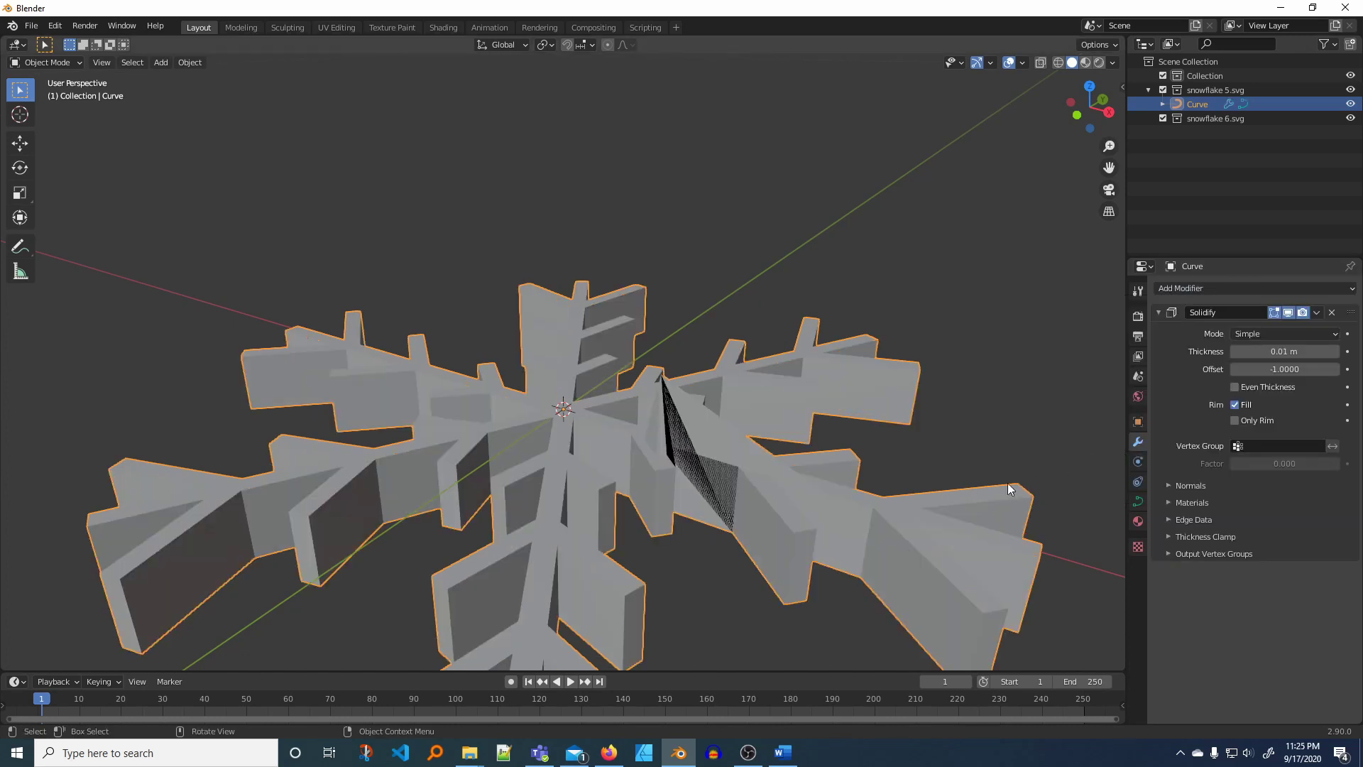
middle_drag(811, 605, 742, 557)
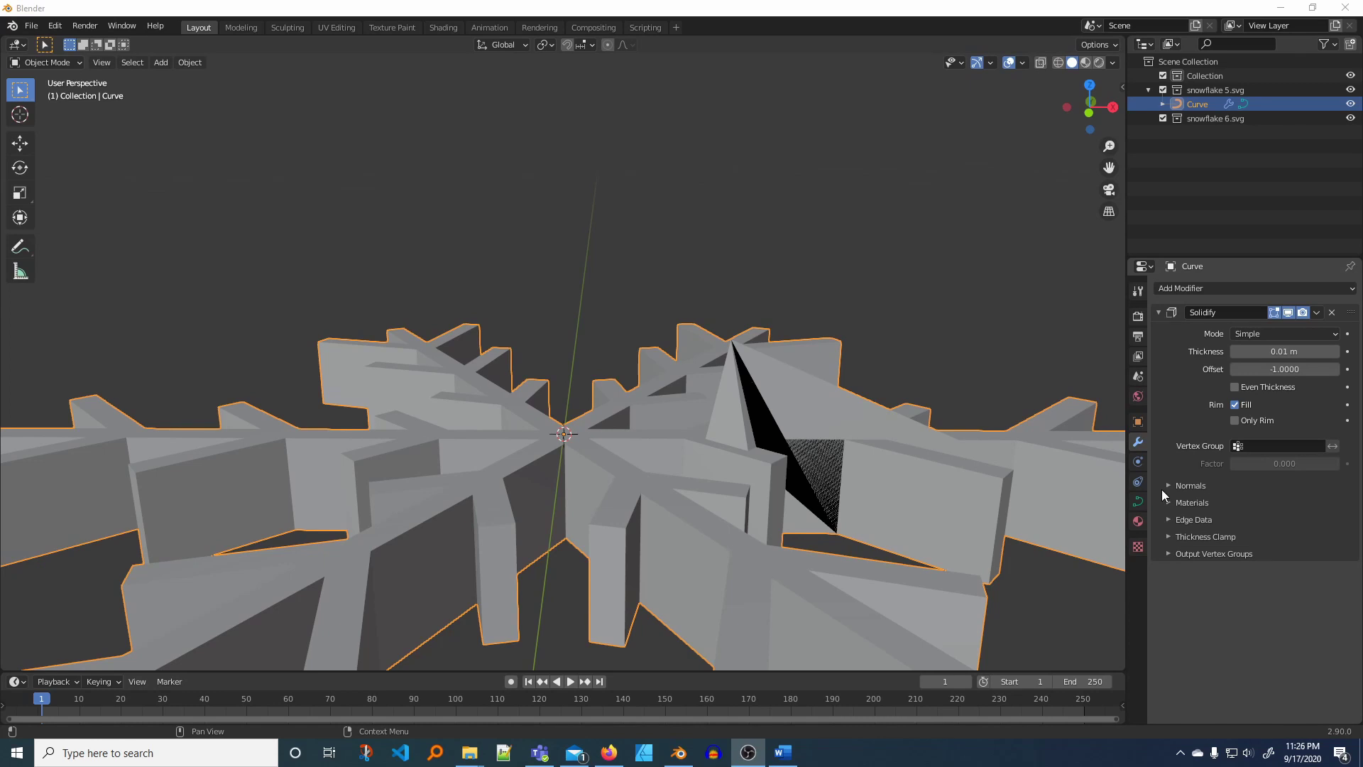
click(691, 338)
key(ctrl+z)
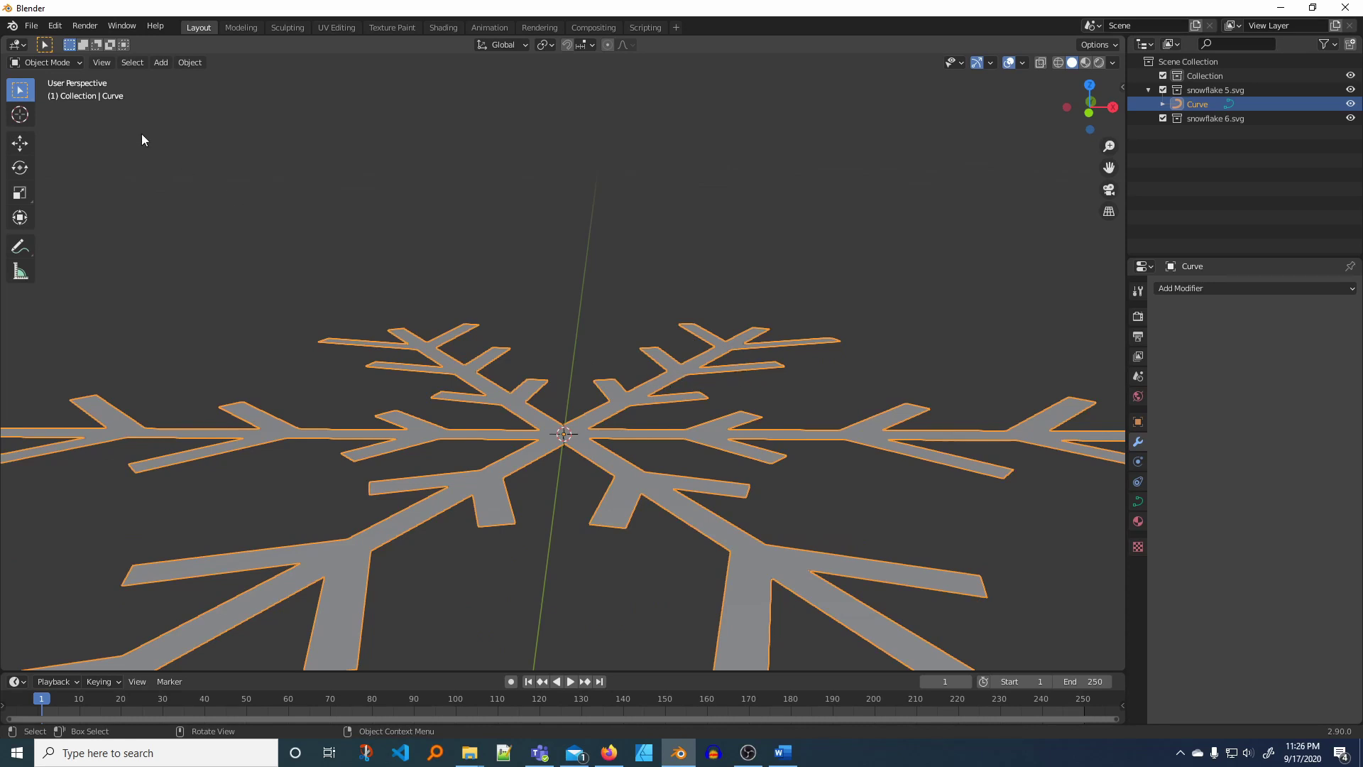
Step: Check the snowflake 5 curve's editing tools in Edit Mode and return to Object Mode
click(66, 63)
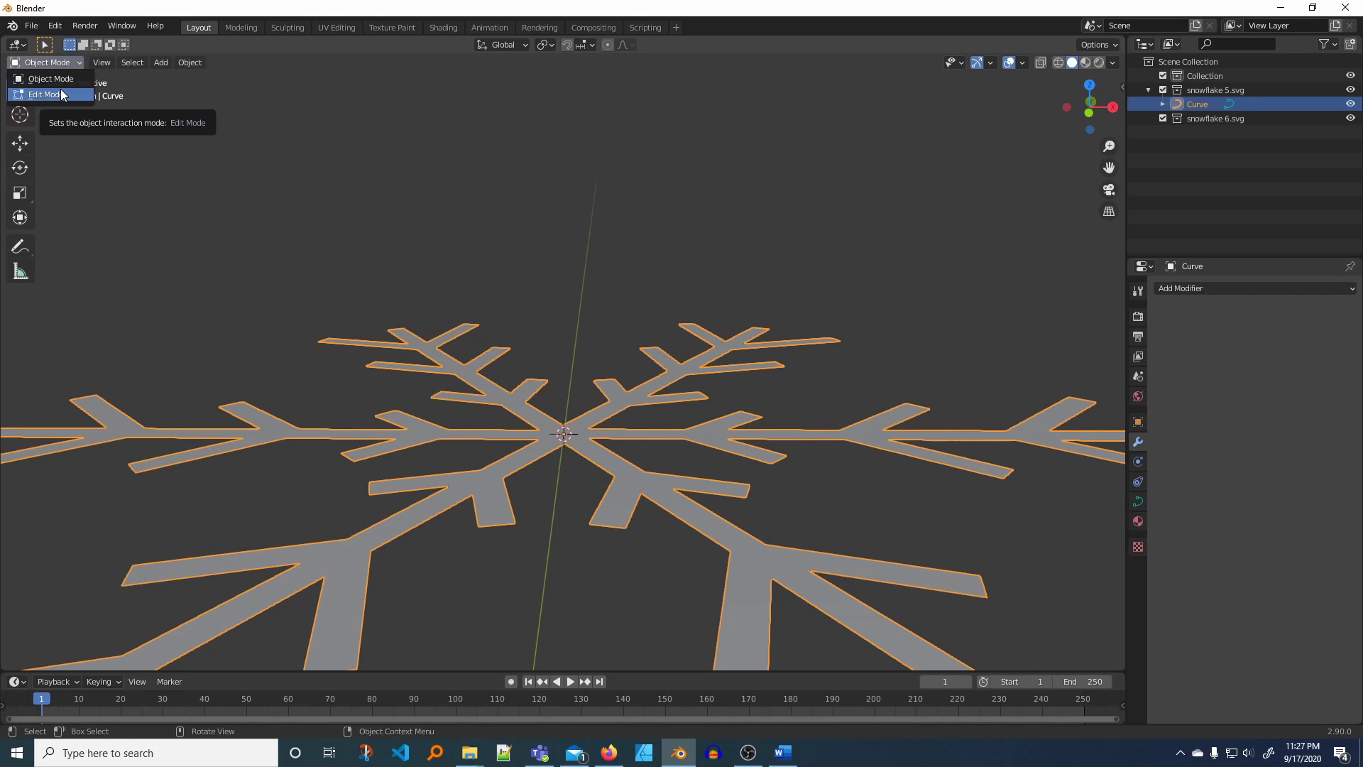
click(62, 92)
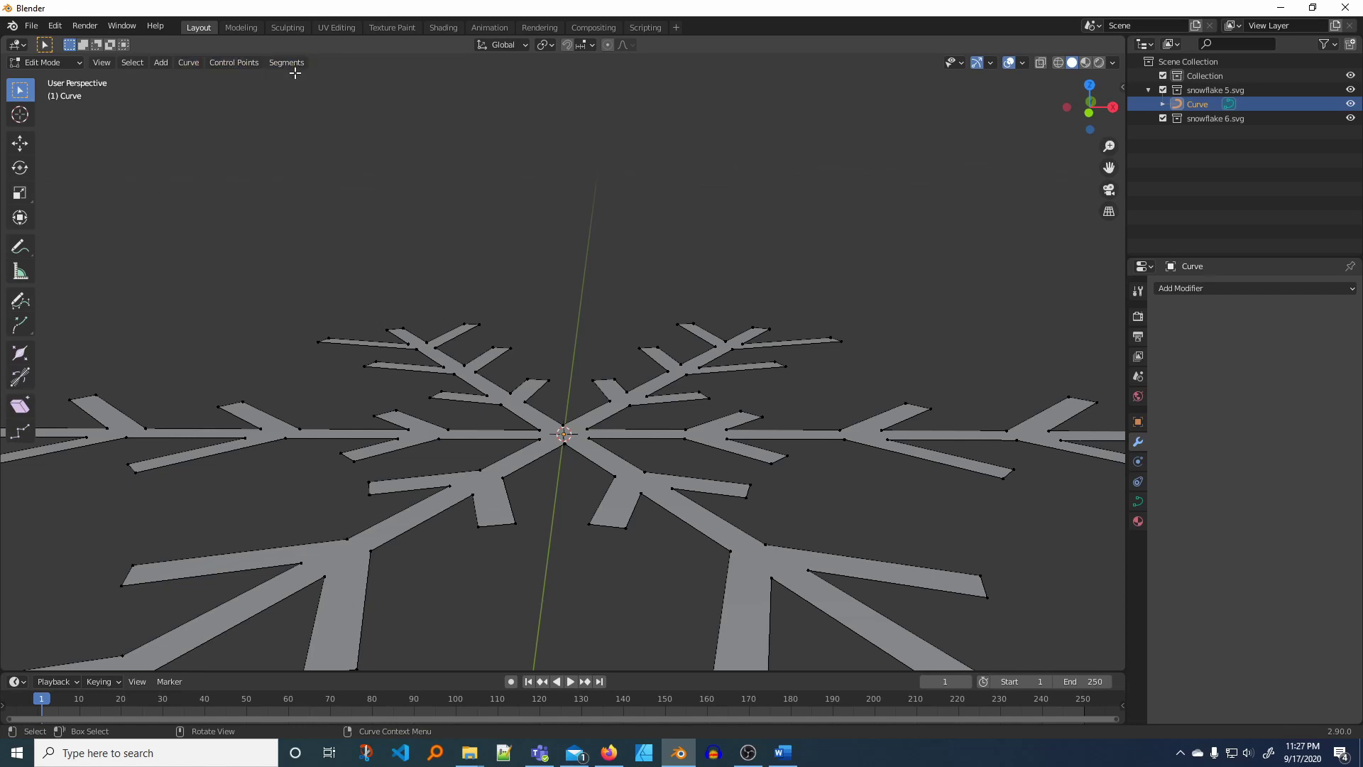
click(63, 65)
click(63, 78)
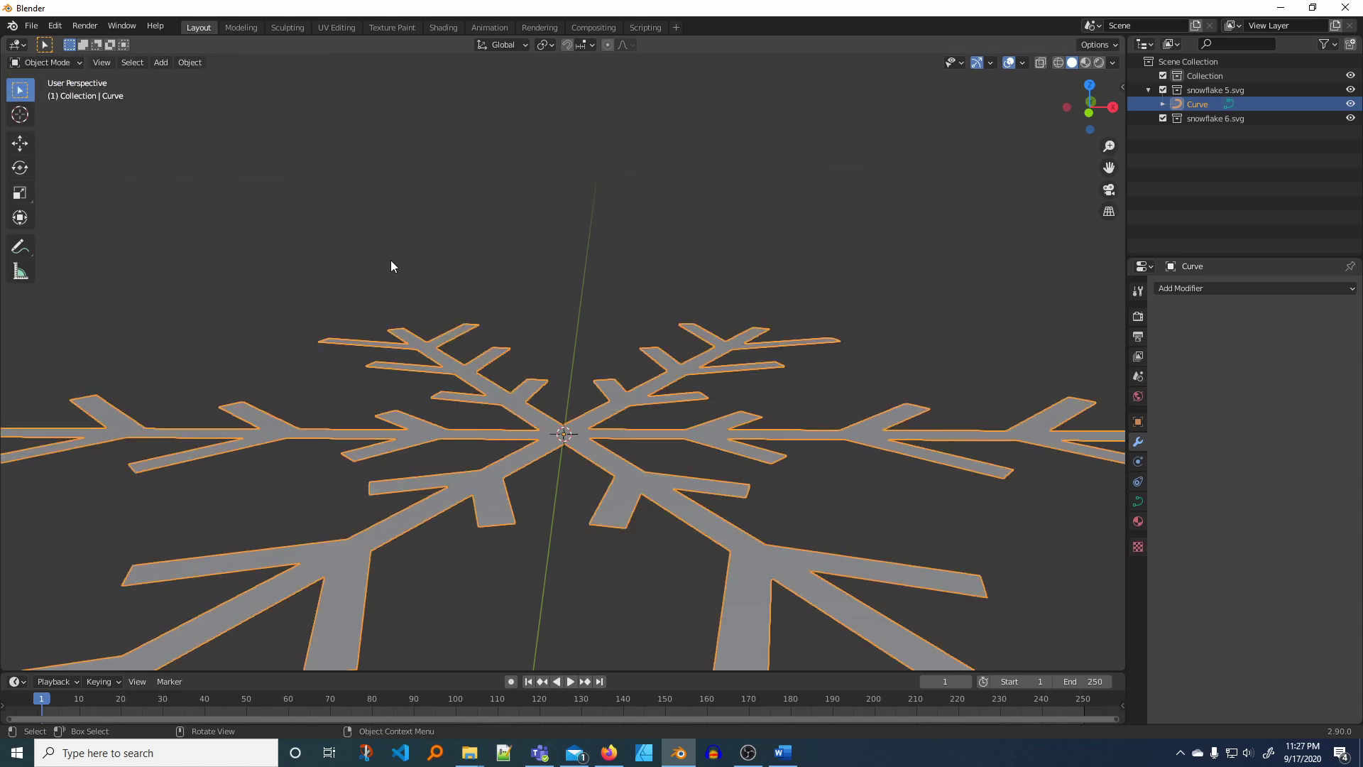
Step: Convert the snowflake 5 curve object to a mesh
click(190, 62)
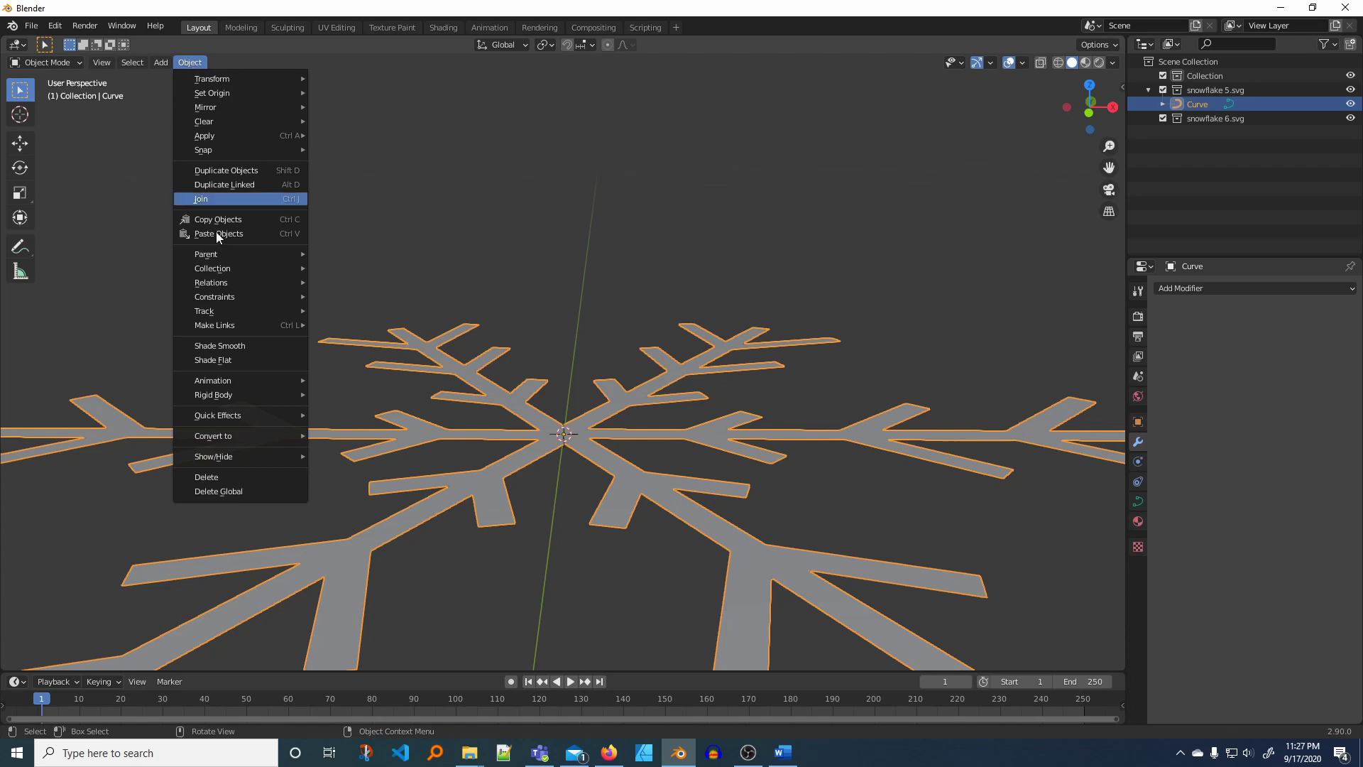
mouse_move(235, 435)
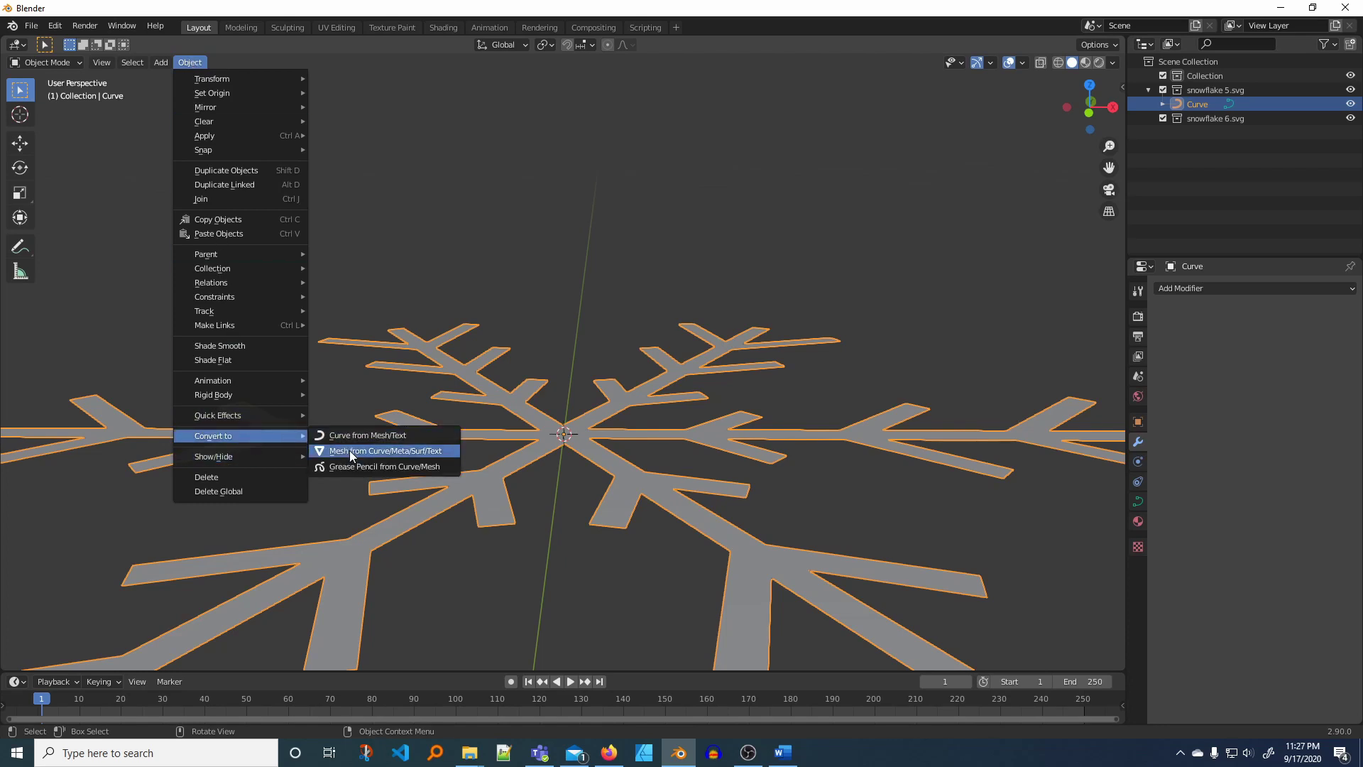
click(396, 451)
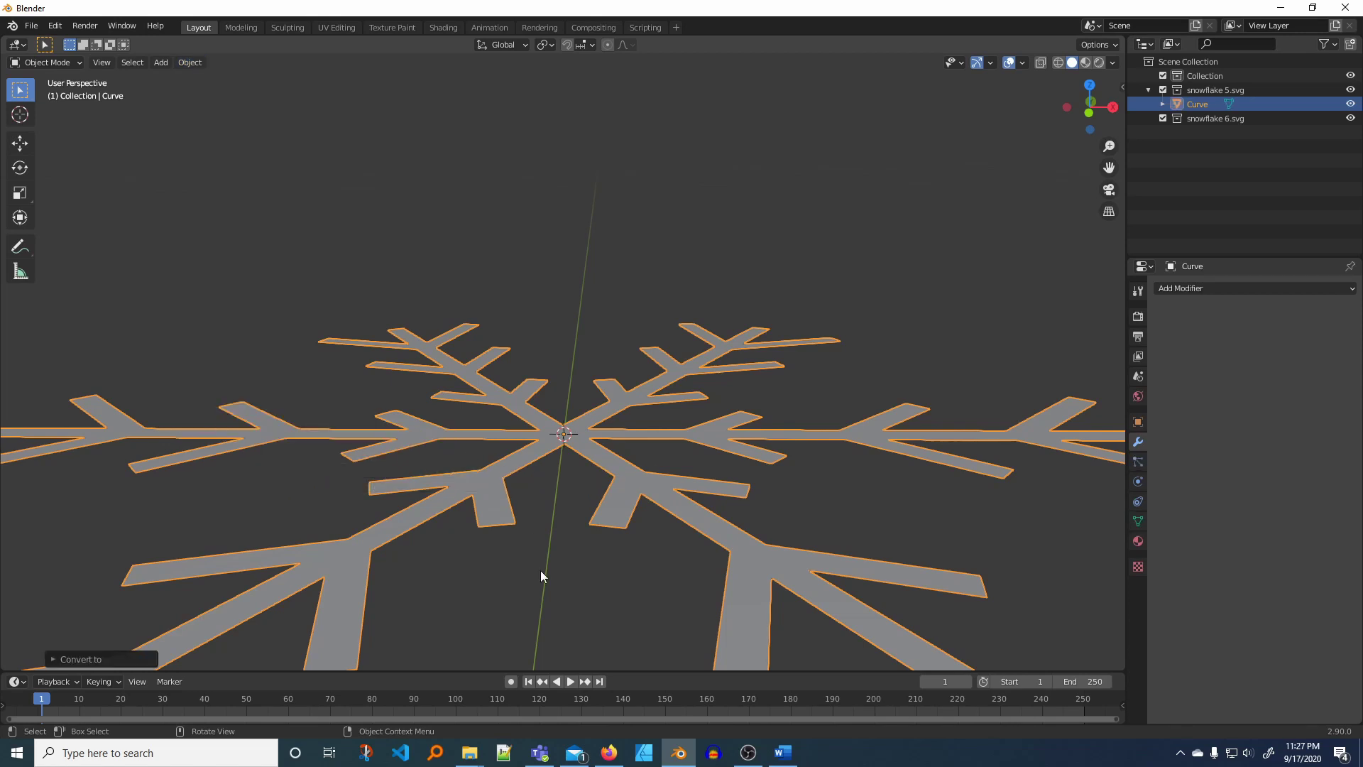
Step: Enter Edit Mode on the converted snowflake mesh and examine how its faces are divided around the centre and arms
click(54, 62)
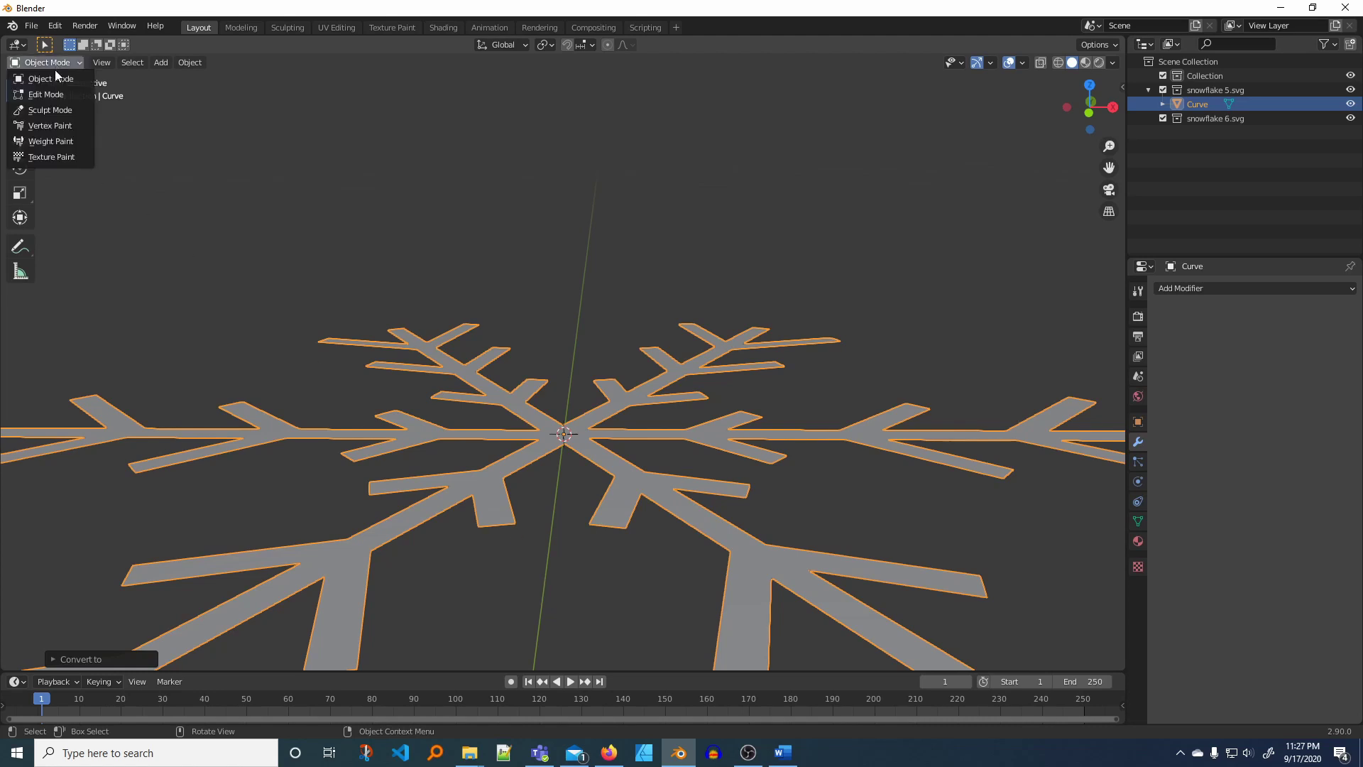
click(53, 92)
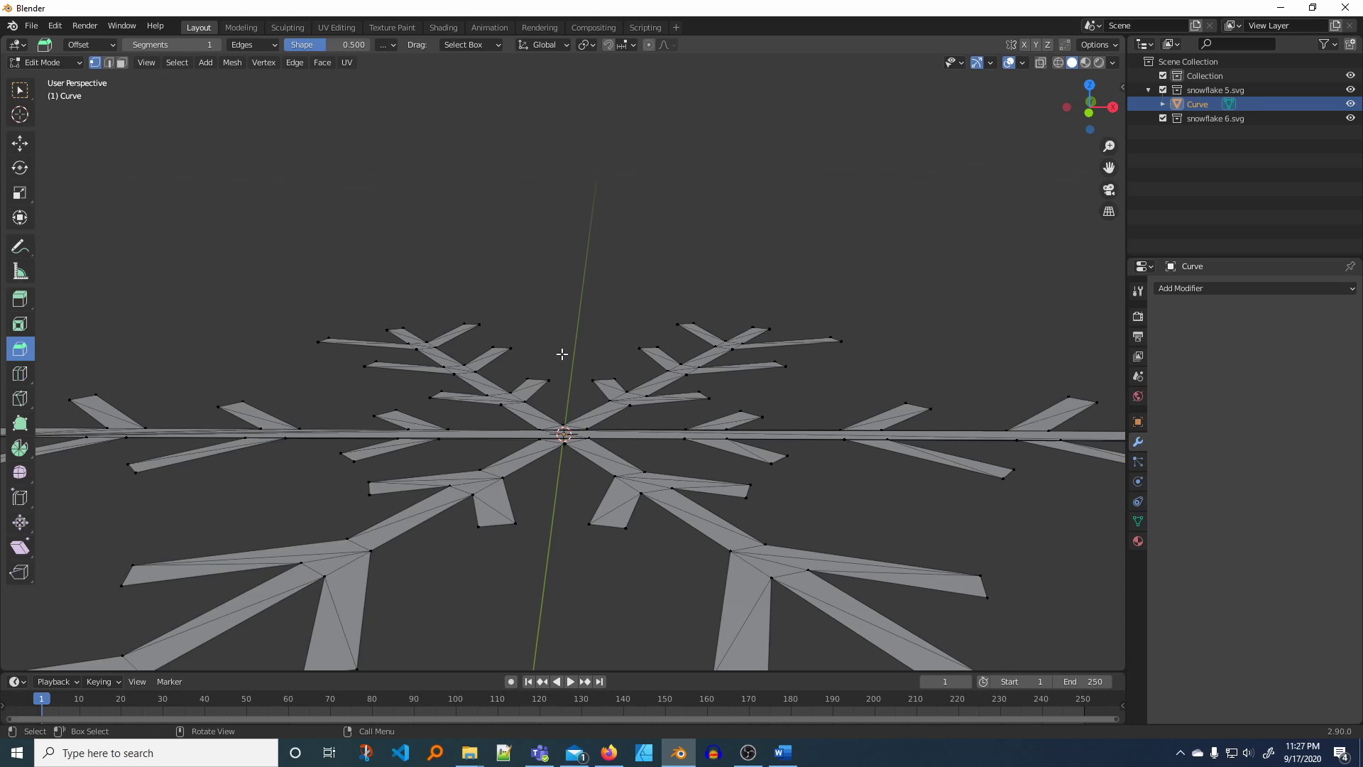
middle_drag(560, 367, 562, 386)
scroll(561, 384, up, 4)
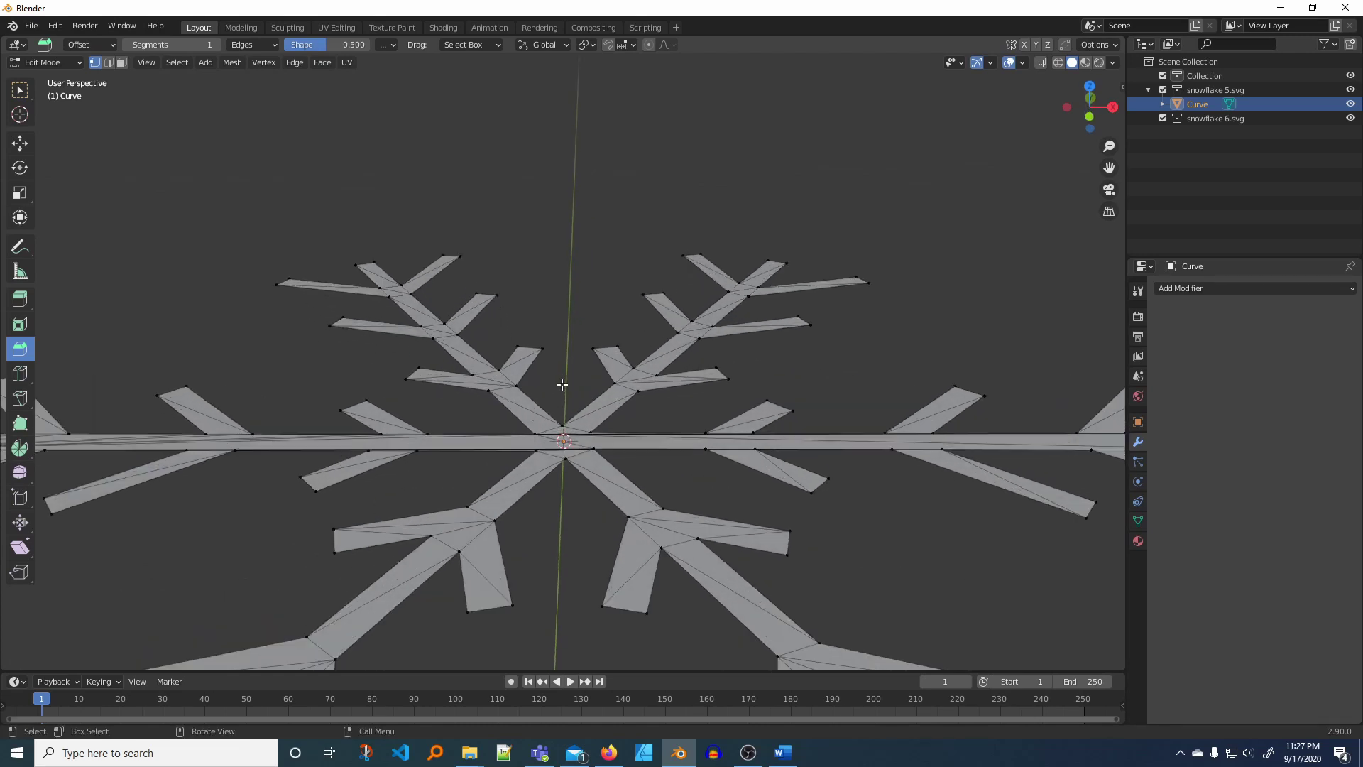
scroll(560, 383, up, 1)
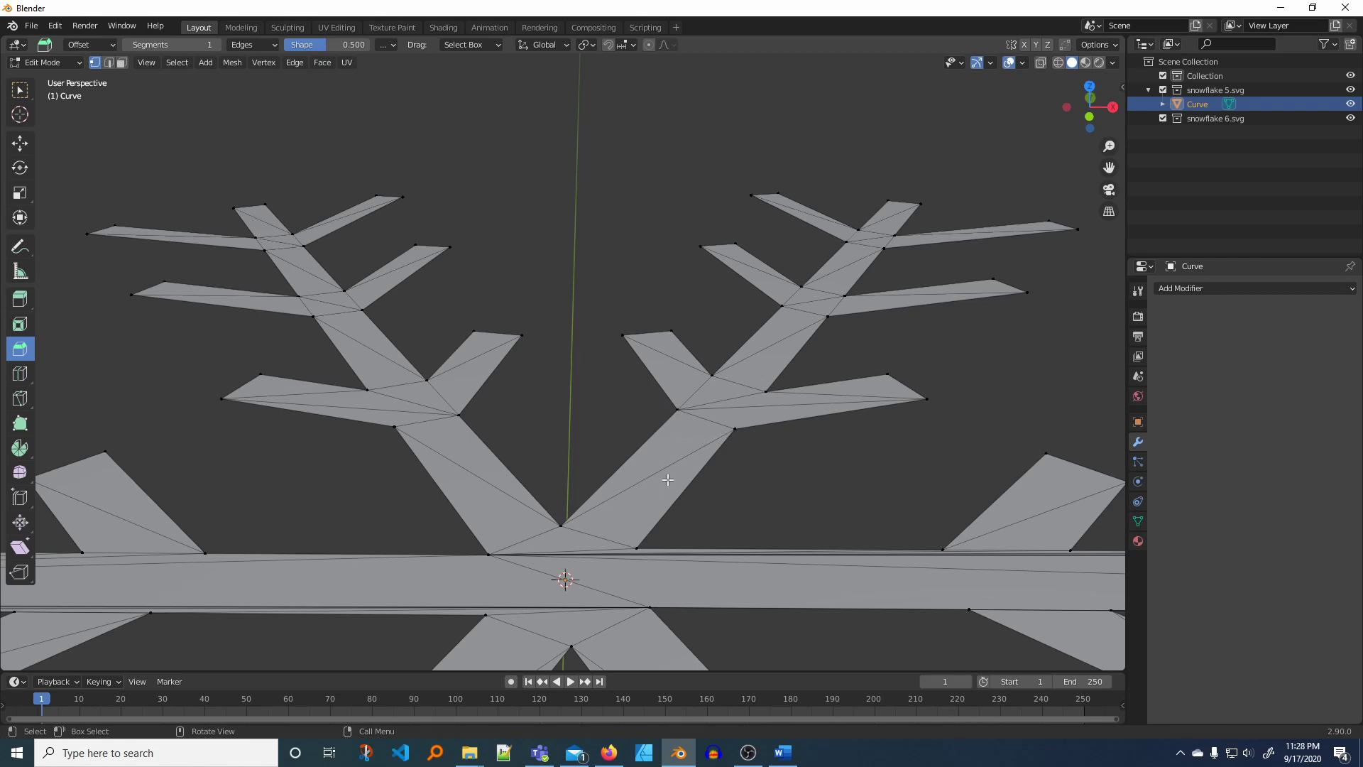
scroll(759, 502, down, 3)
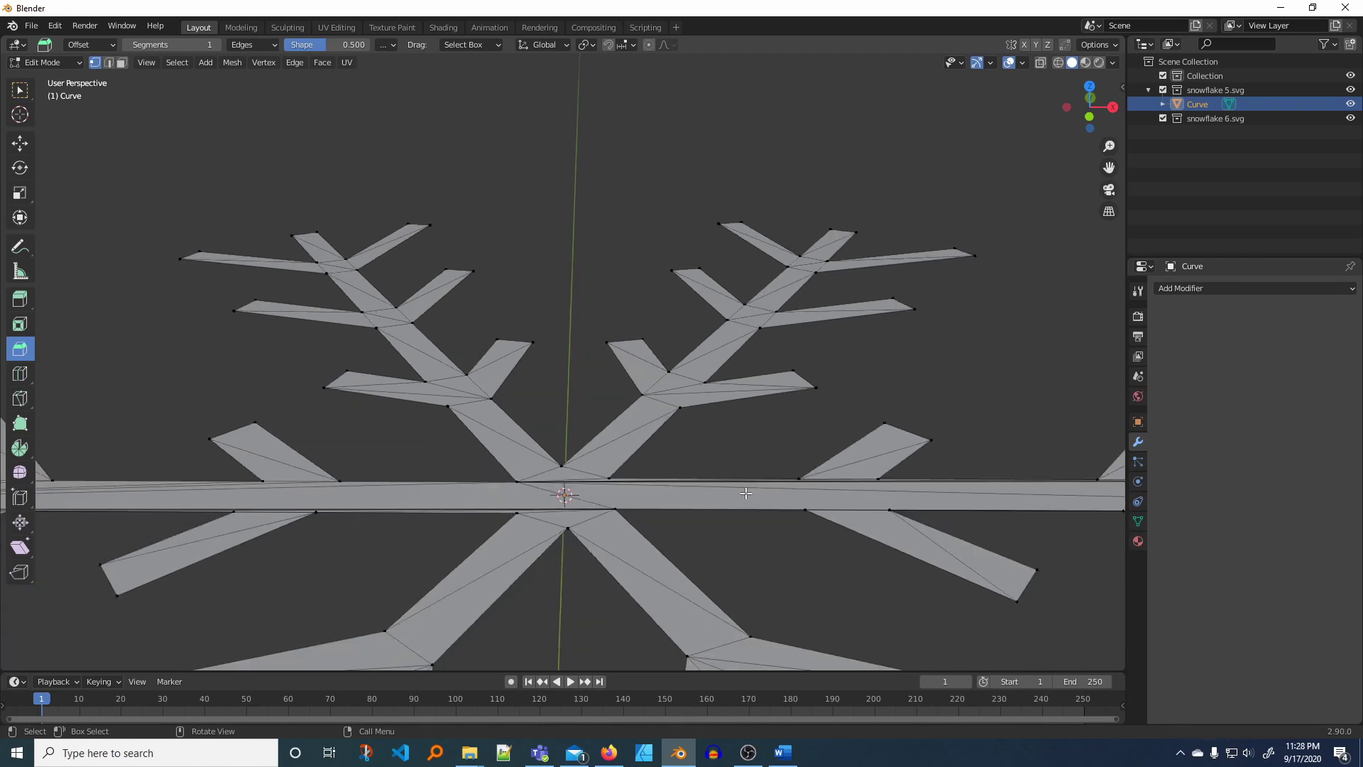
middle_drag(745, 489, 609, 494)
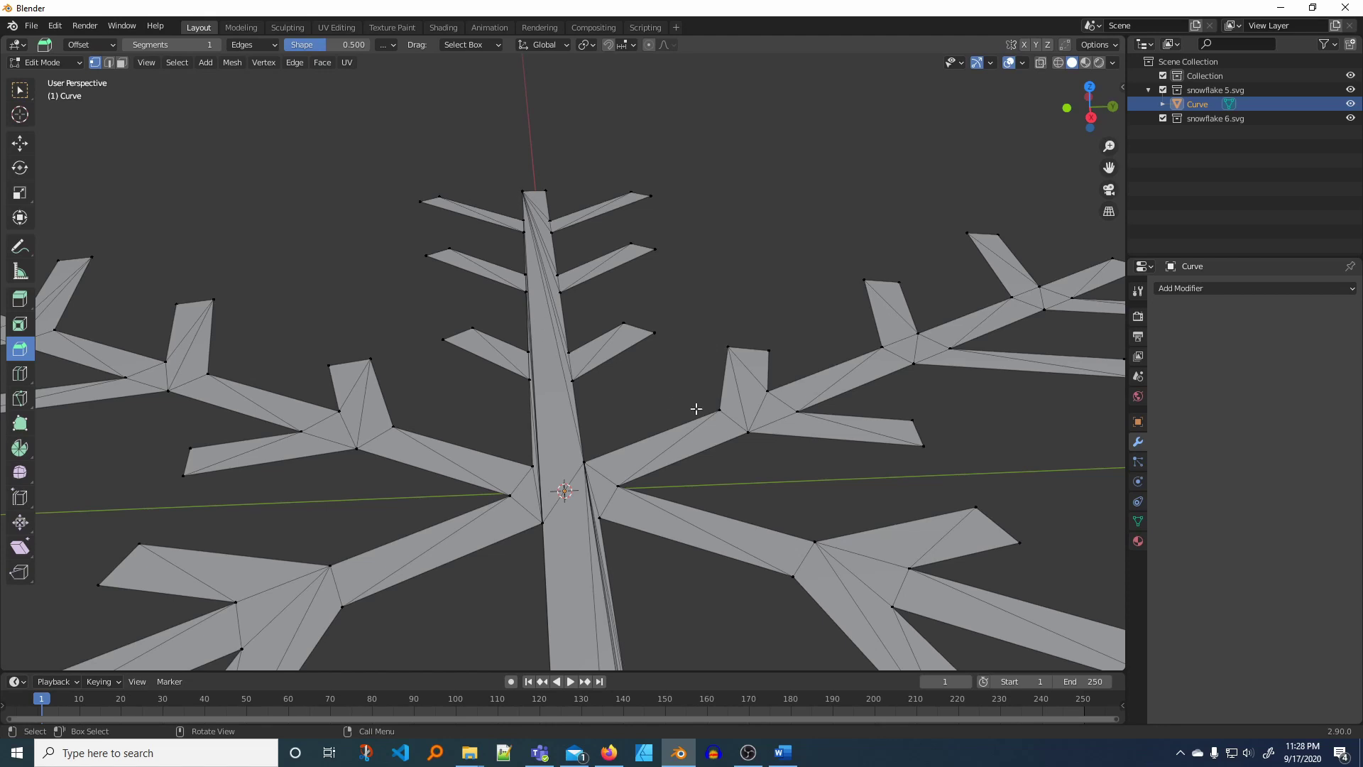
middle_drag(640, 391, 671, 368)
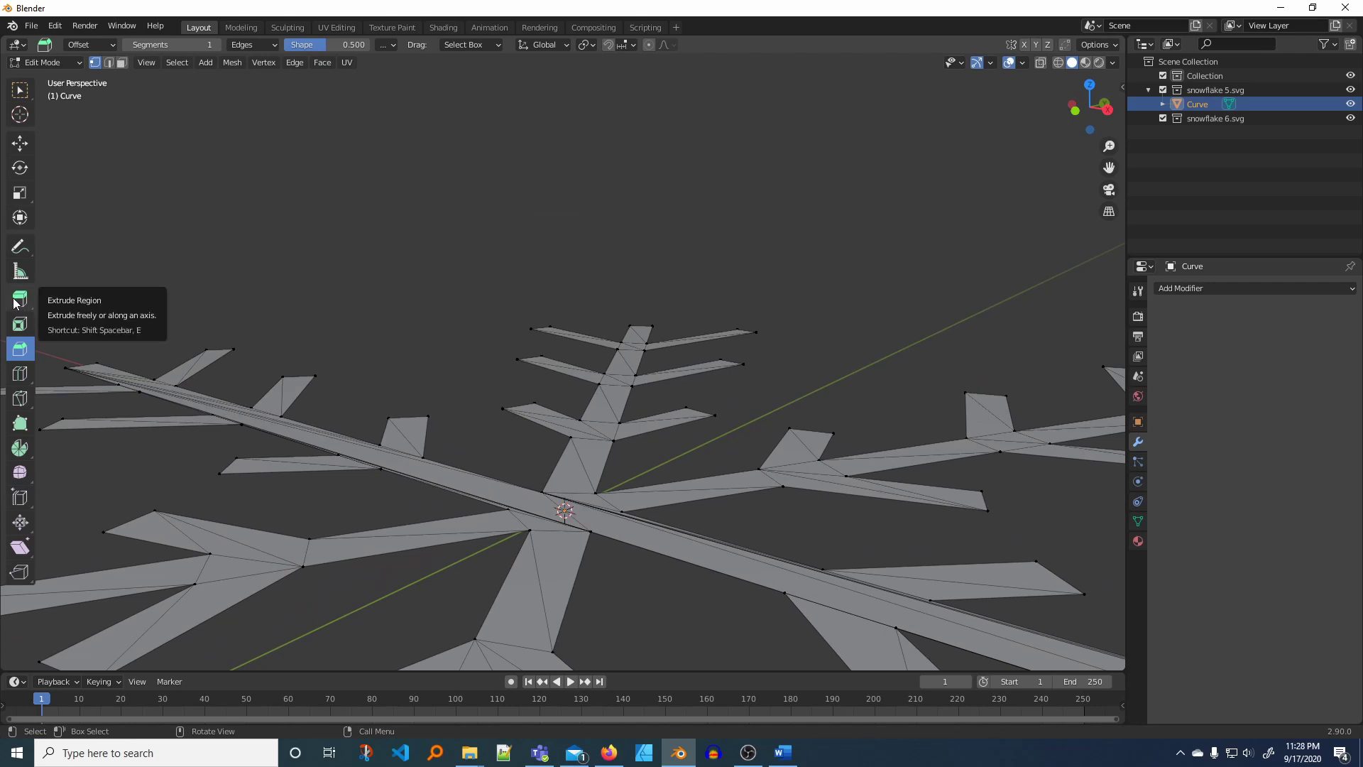
Step: Select the entire flat snowflake mesh and extrude it upward along its normal with Extrude Region to form a thick solid
click(15, 303)
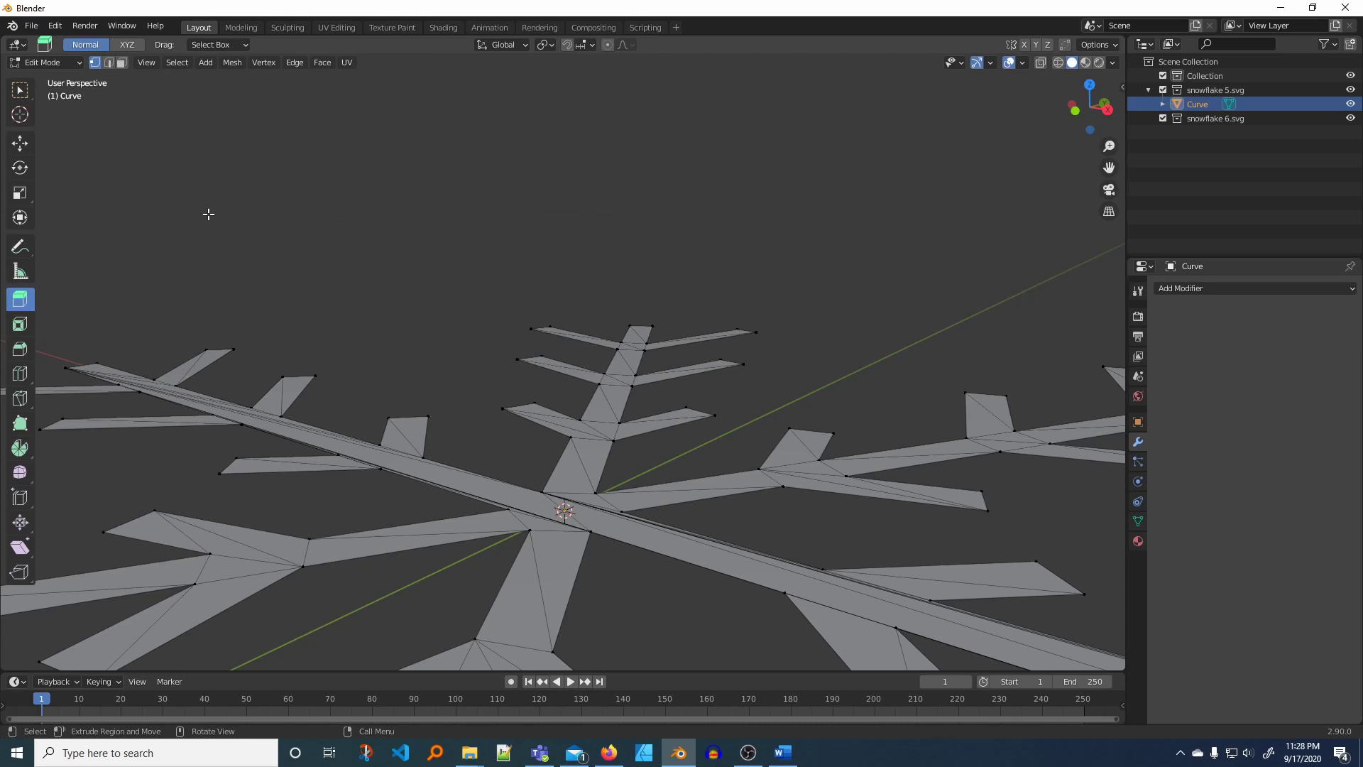
click(20, 90)
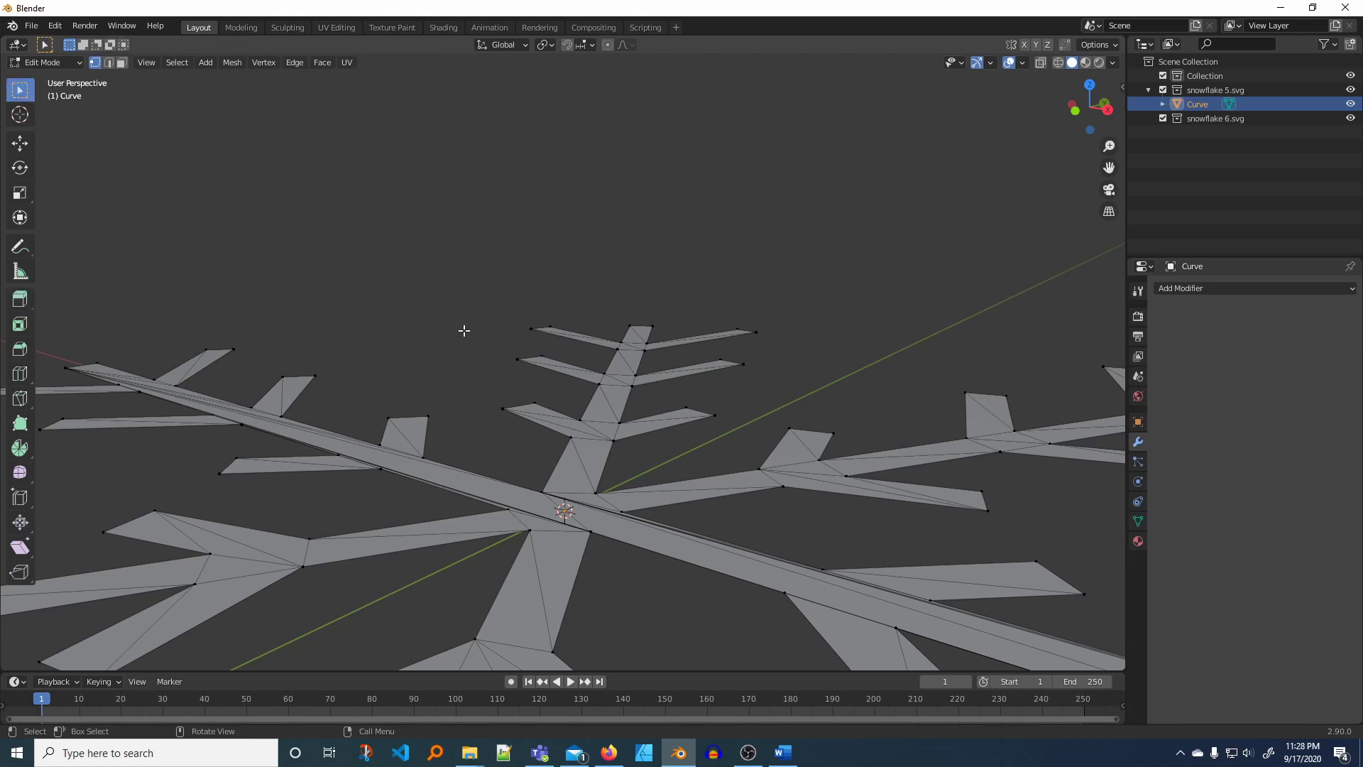
scroll(582, 383, down, 4)
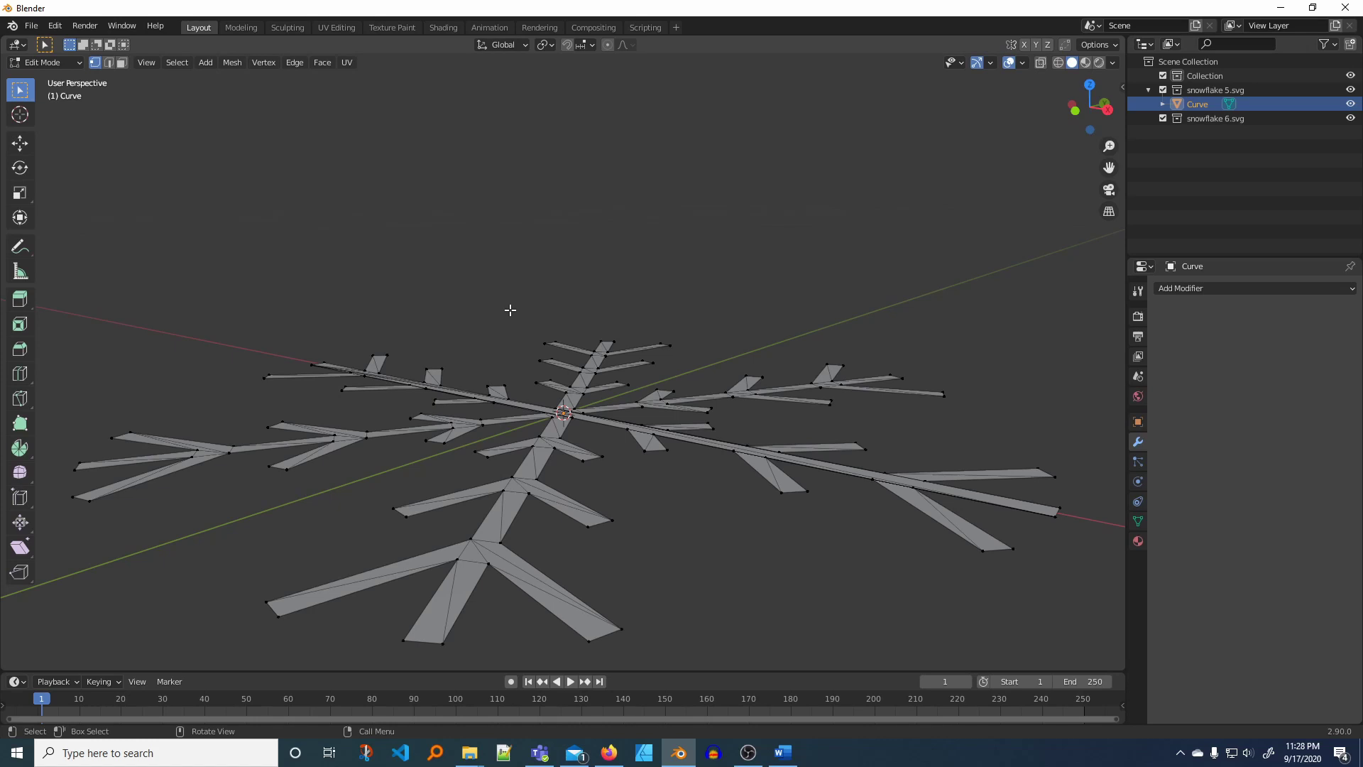
key(a)
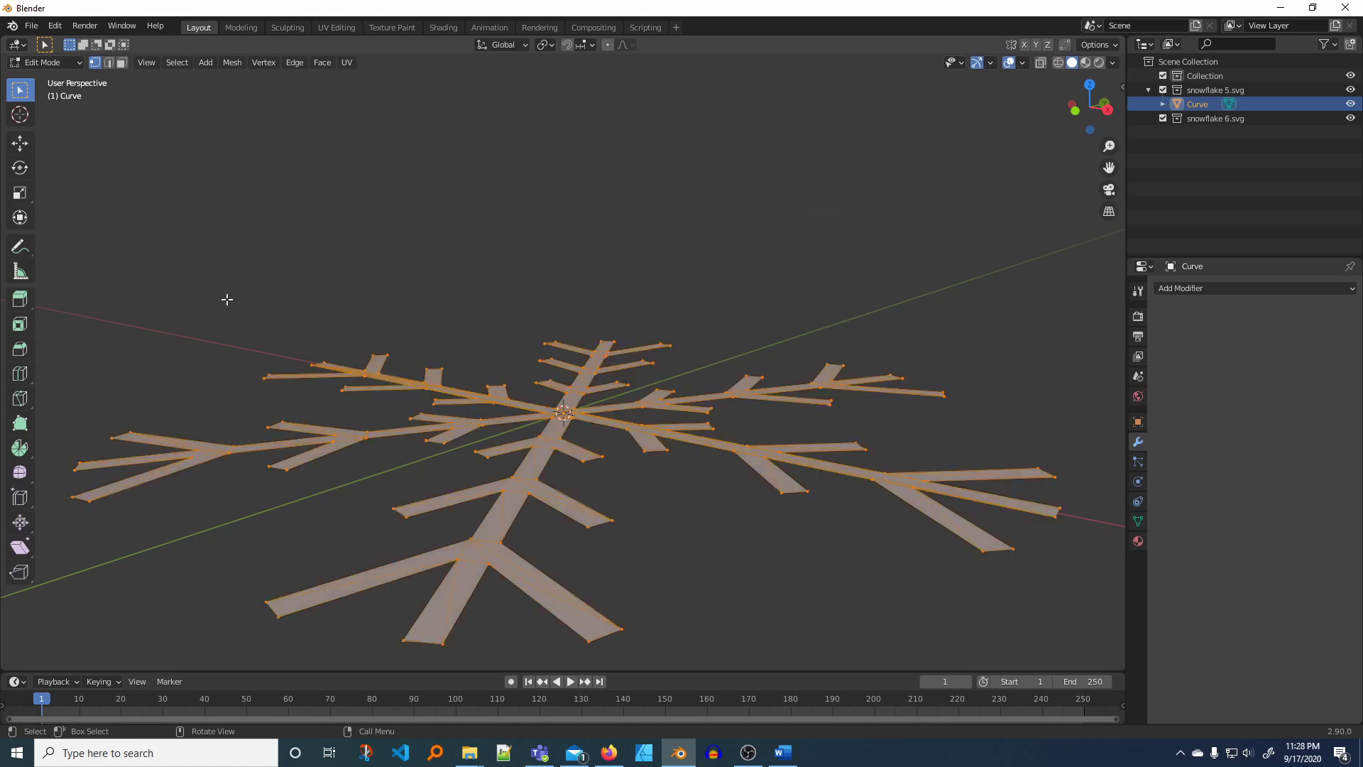
click(17, 303)
drag(562, 359, 562, 308)
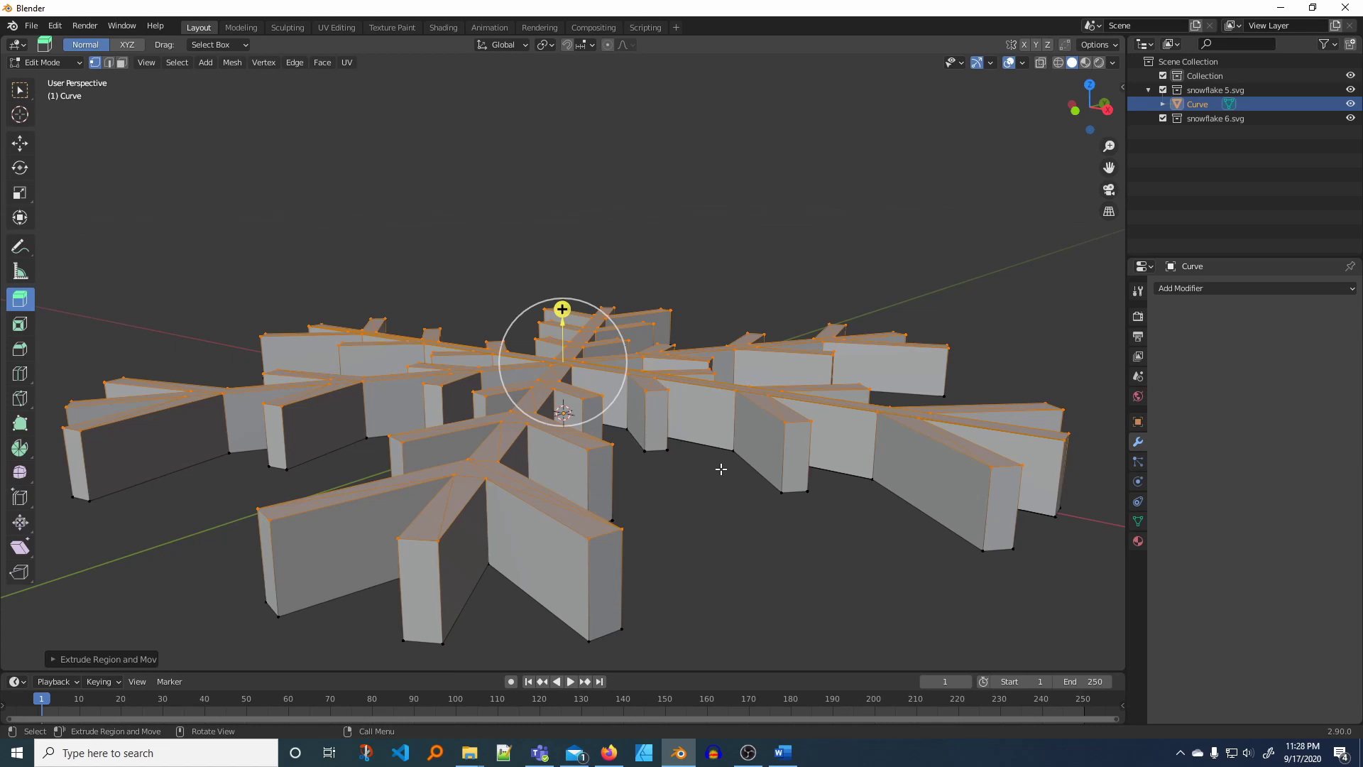
click(19, 89)
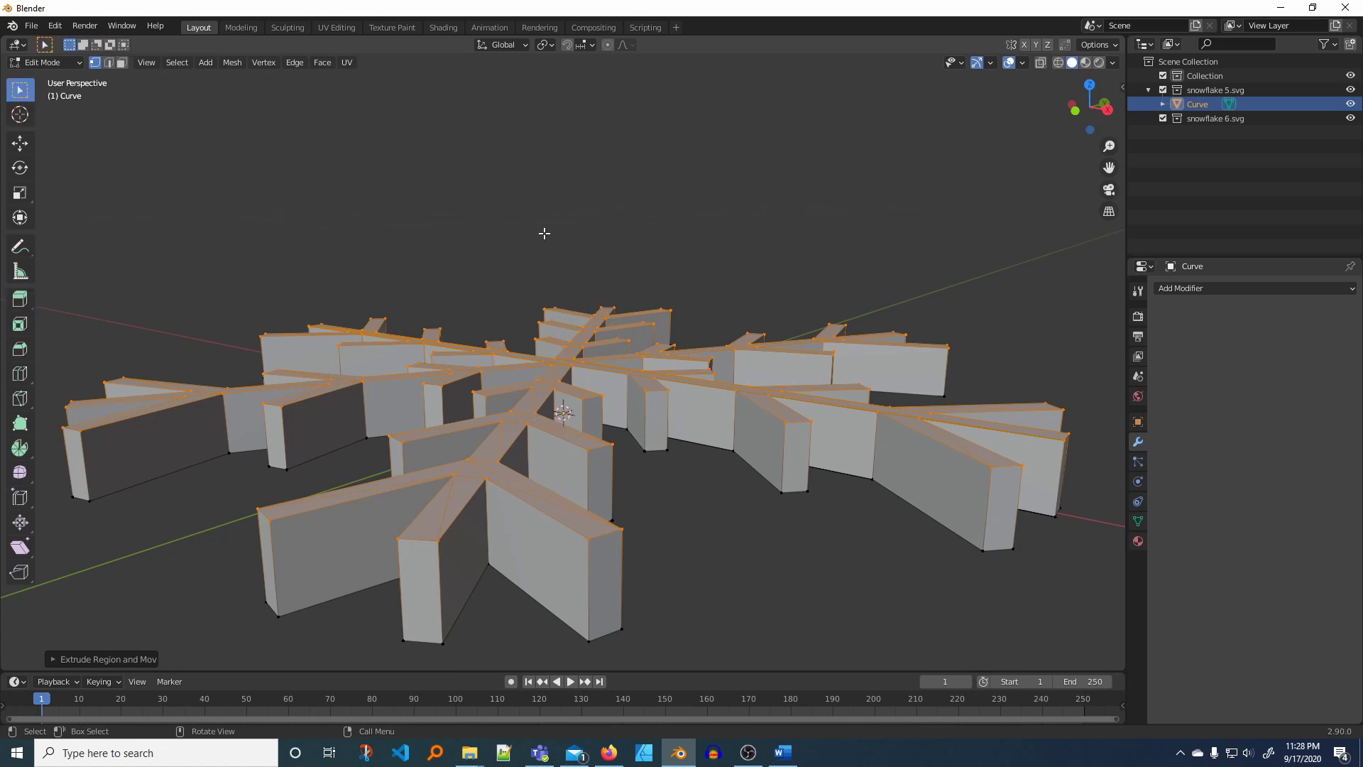
Step: Try a Bevel modifier on the extruded snowflake with the Vertices and Edges options, and remove the modifier
middle_drag(544, 231, 477, 358)
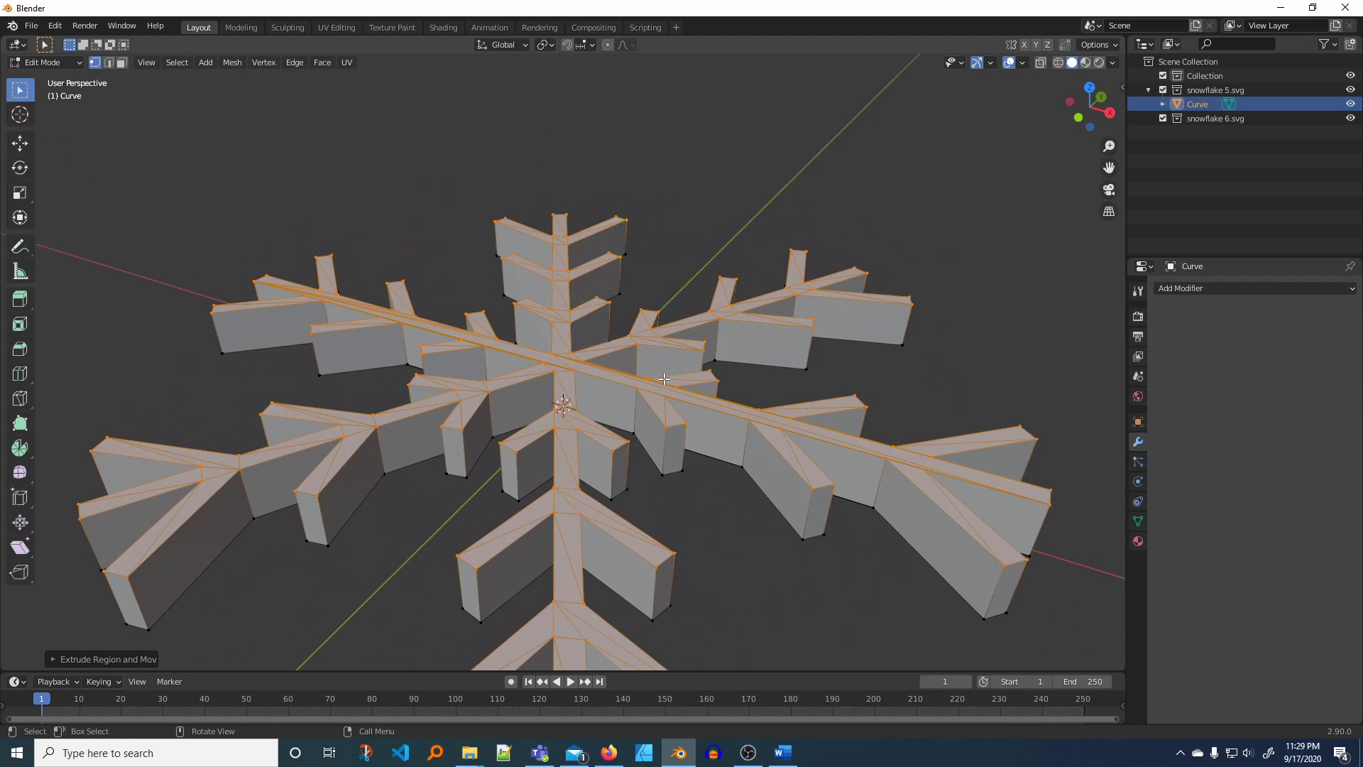
scroll(671, 391, down, 2)
scroll(671, 391, up, 5)
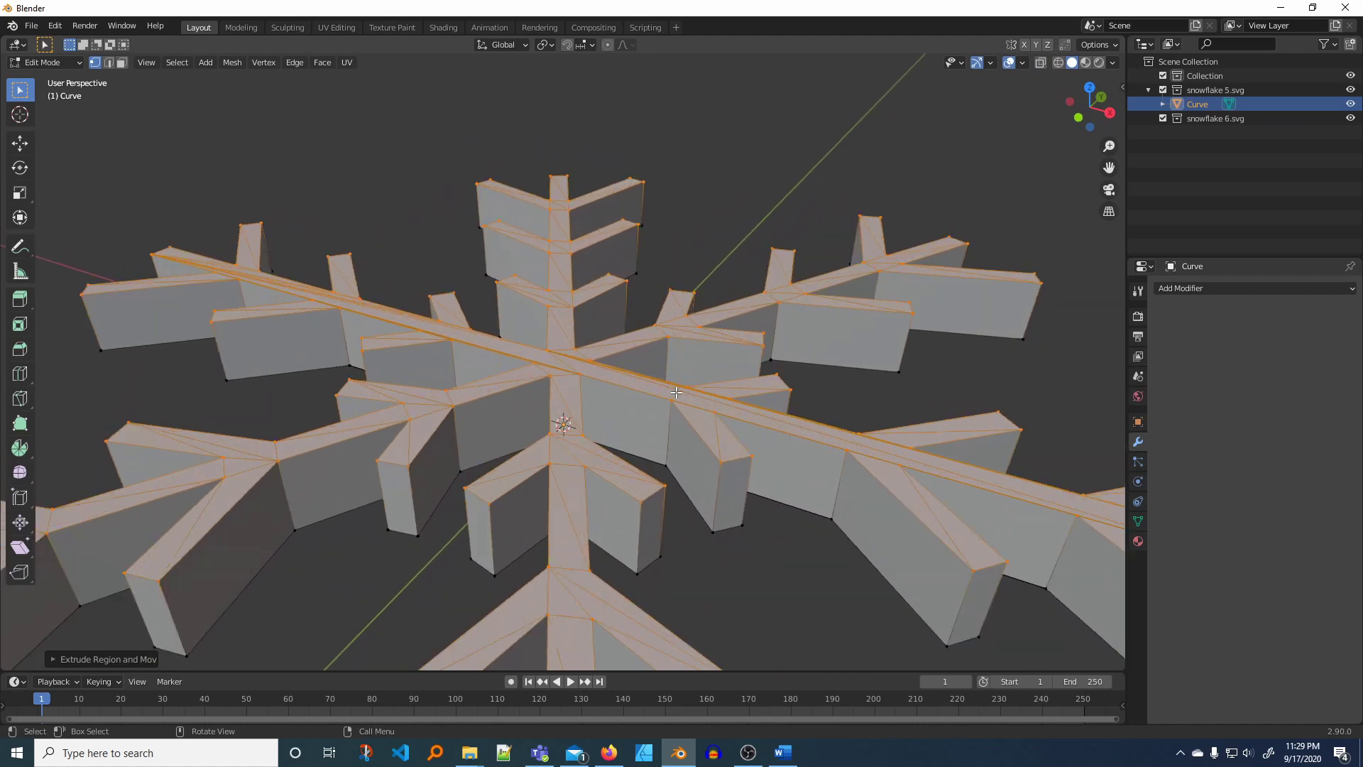
middle_drag(674, 392, 677, 389)
scroll(677, 387, down, 3)
scroll(661, 405, up, 1)
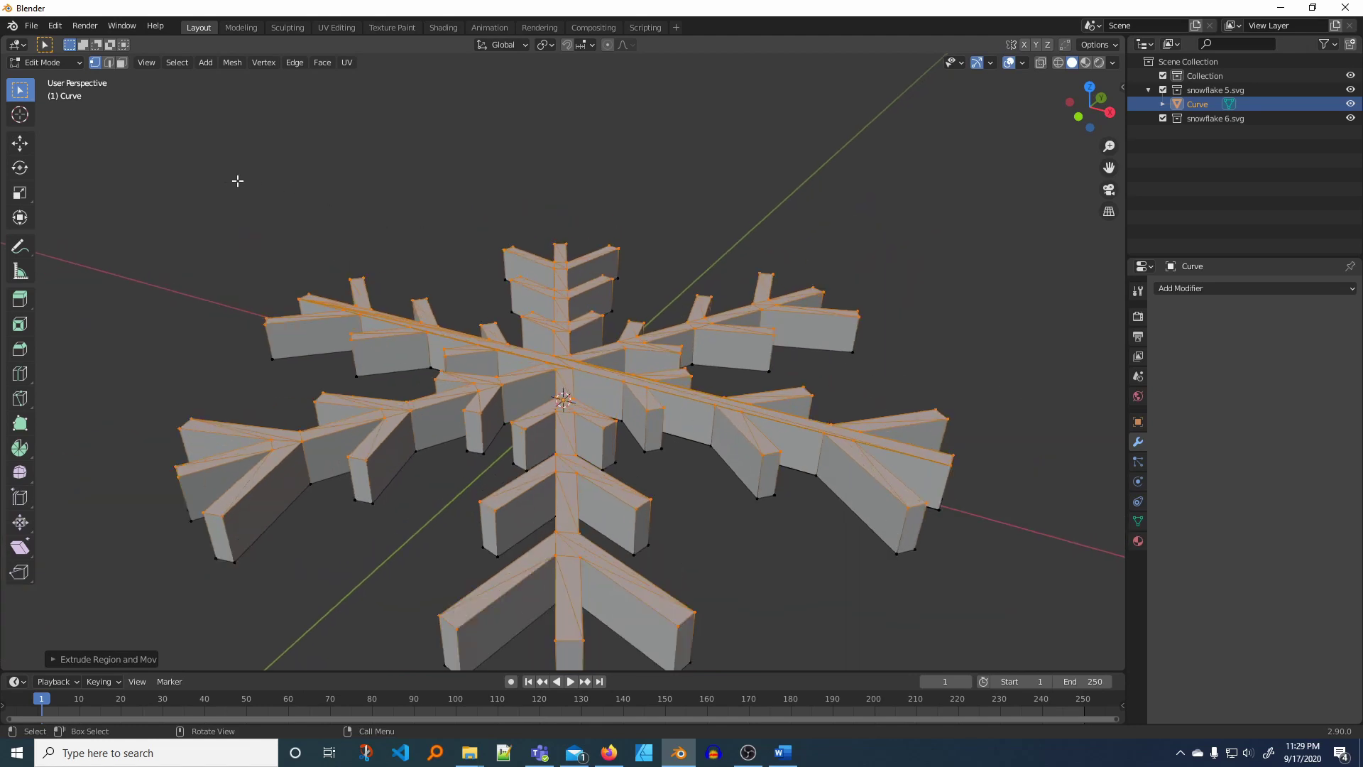
click(1176, 290)
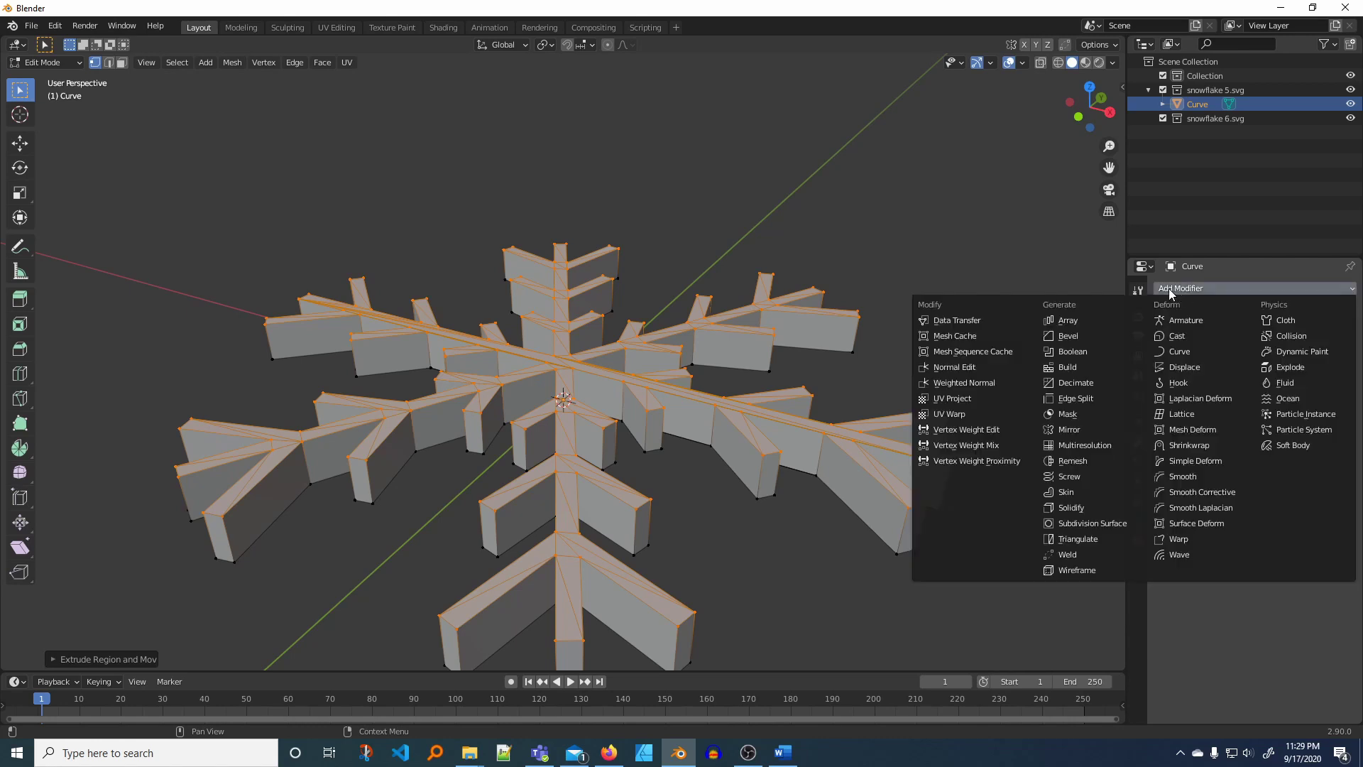
click(1059, 340)
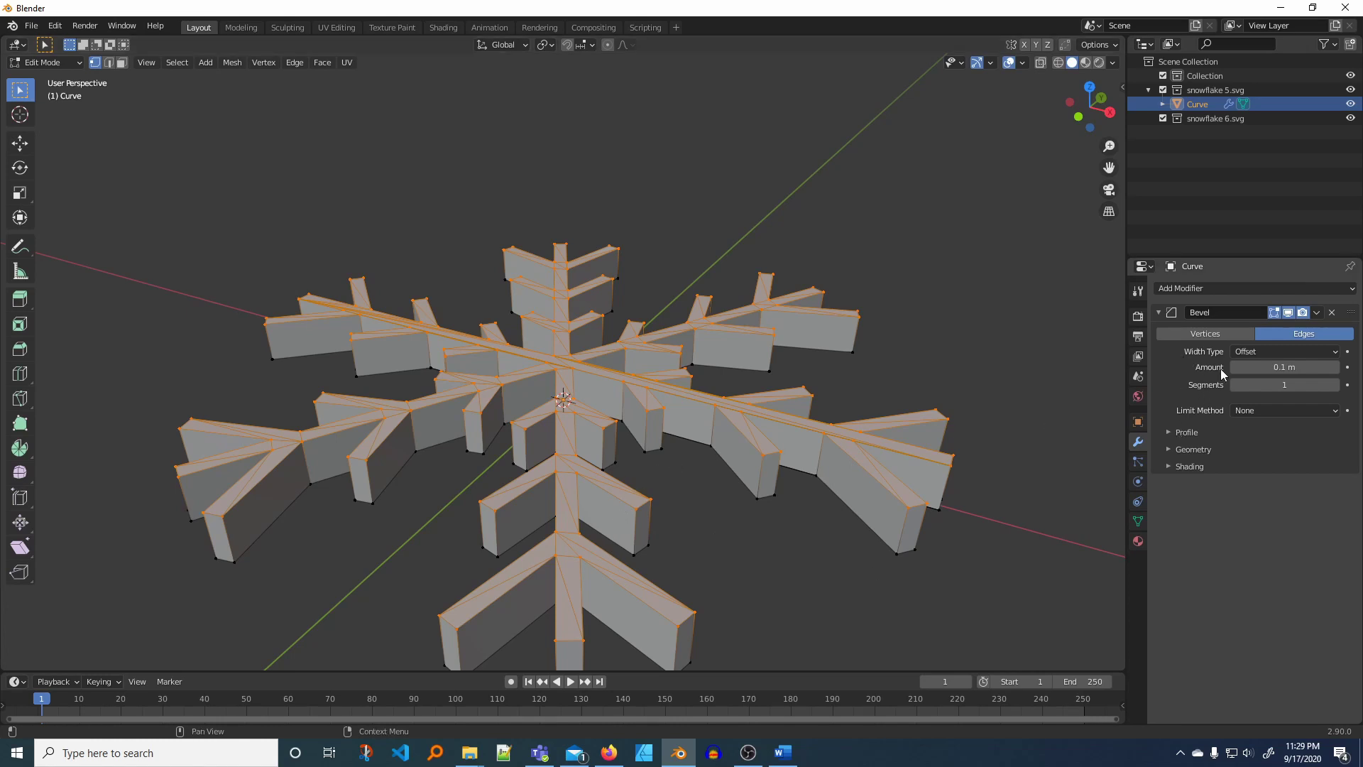
click(1220, 334)
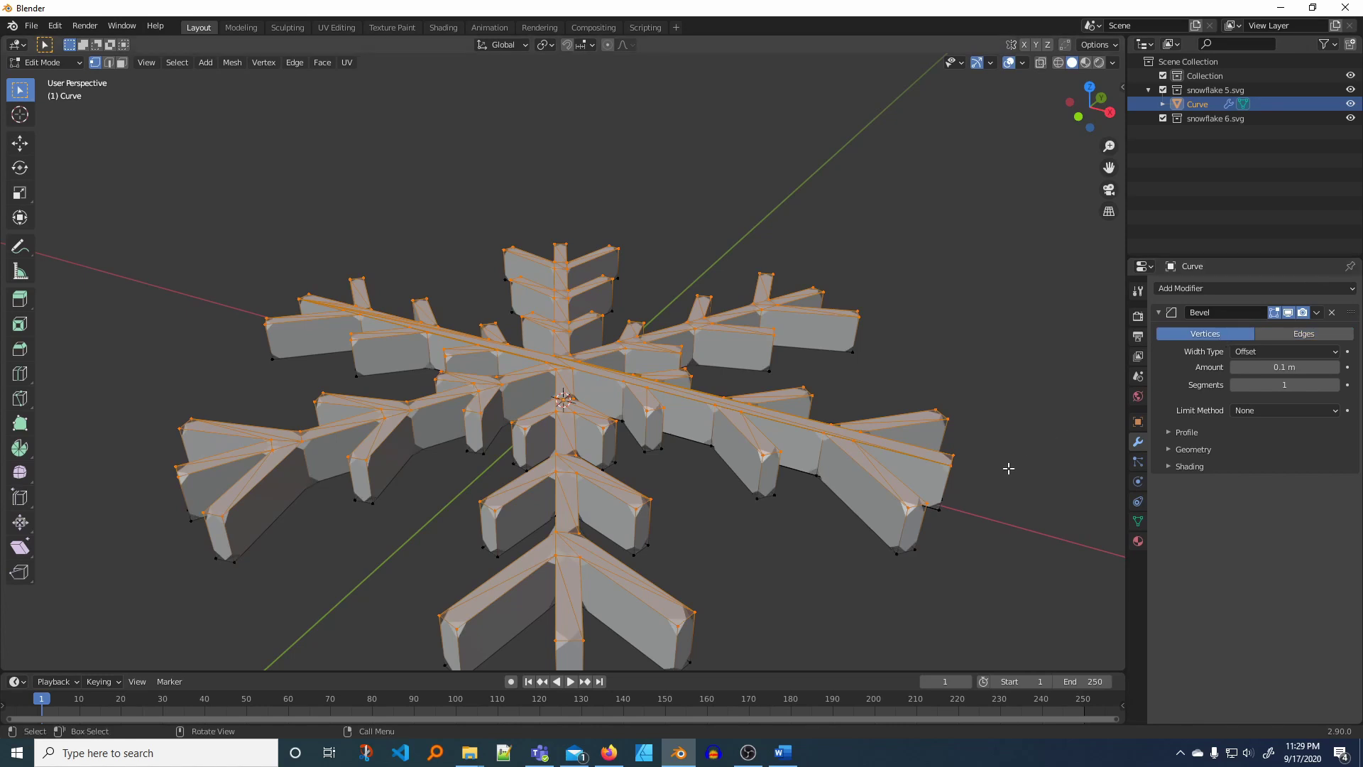
scroll(1008, 469, up, 1)
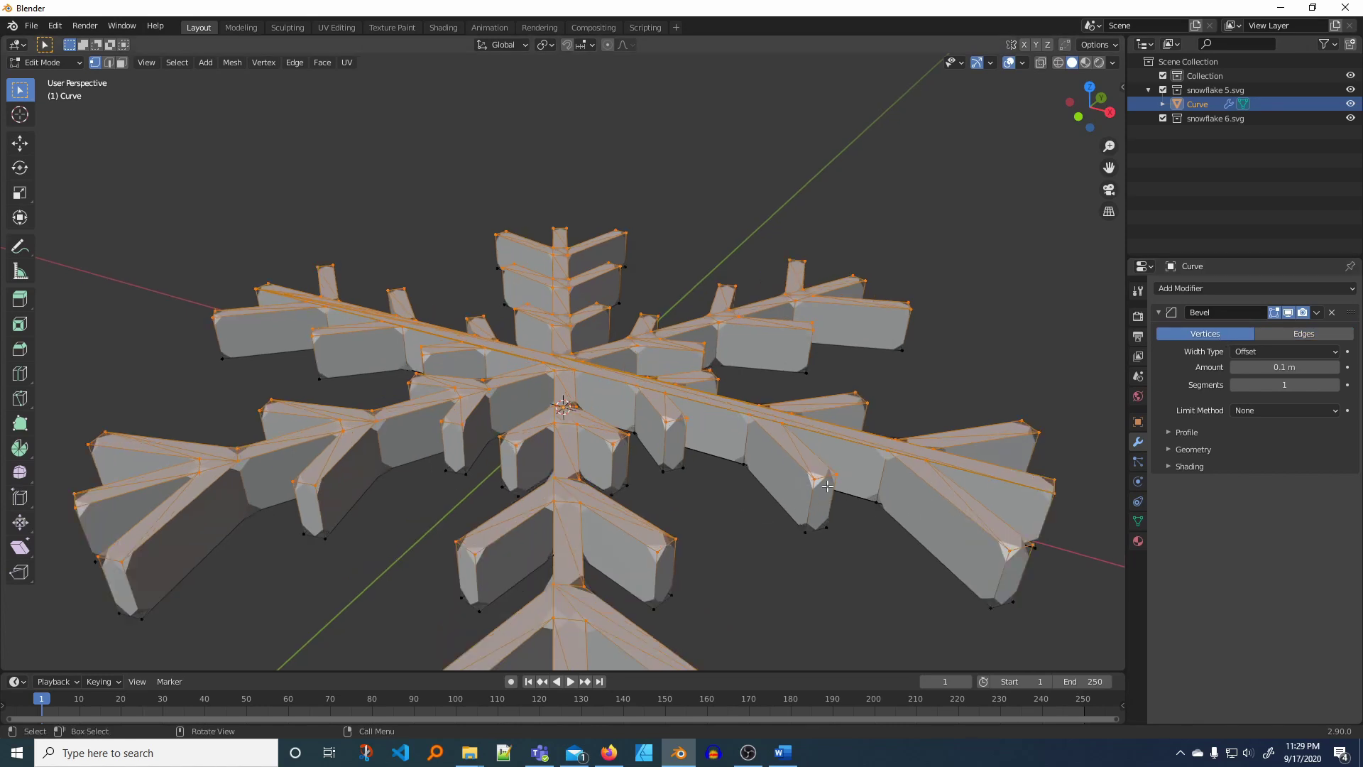
click(1299, 333)
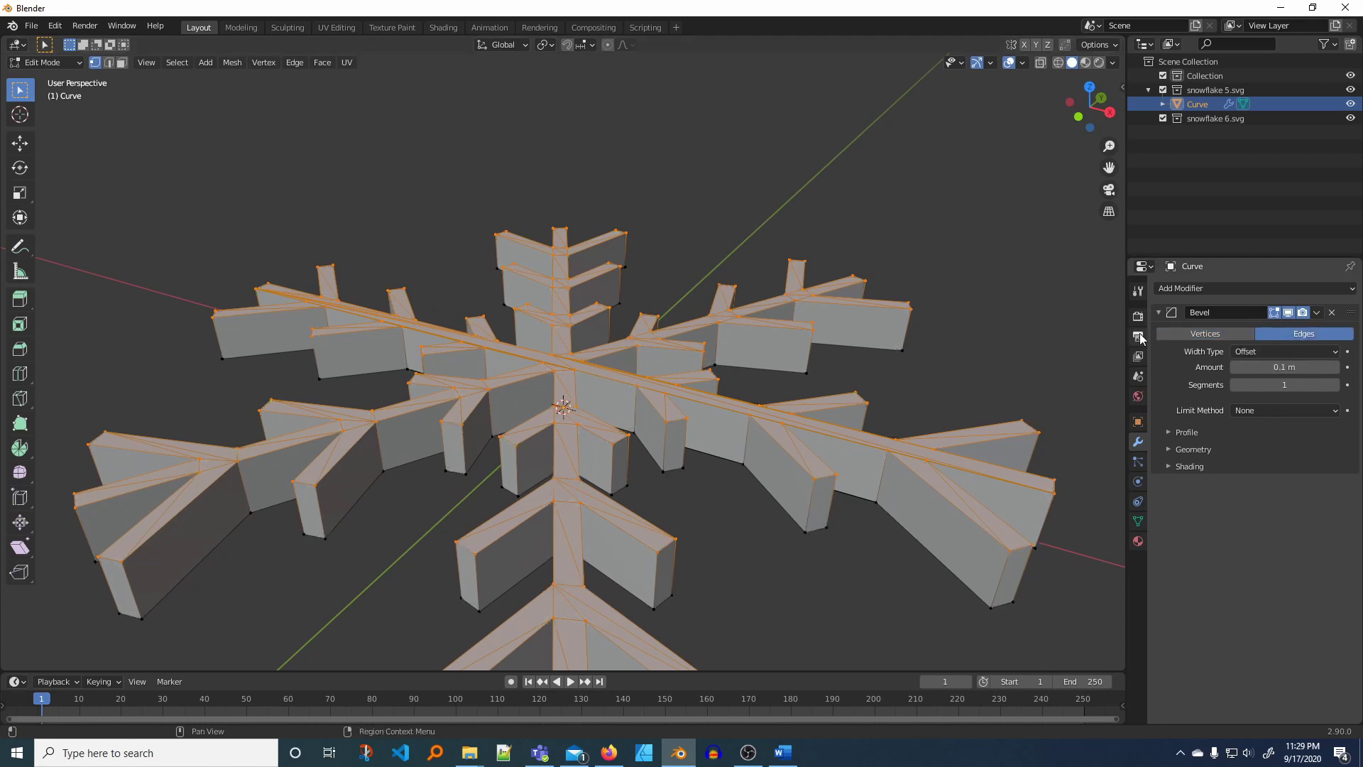
click(1331, 313)
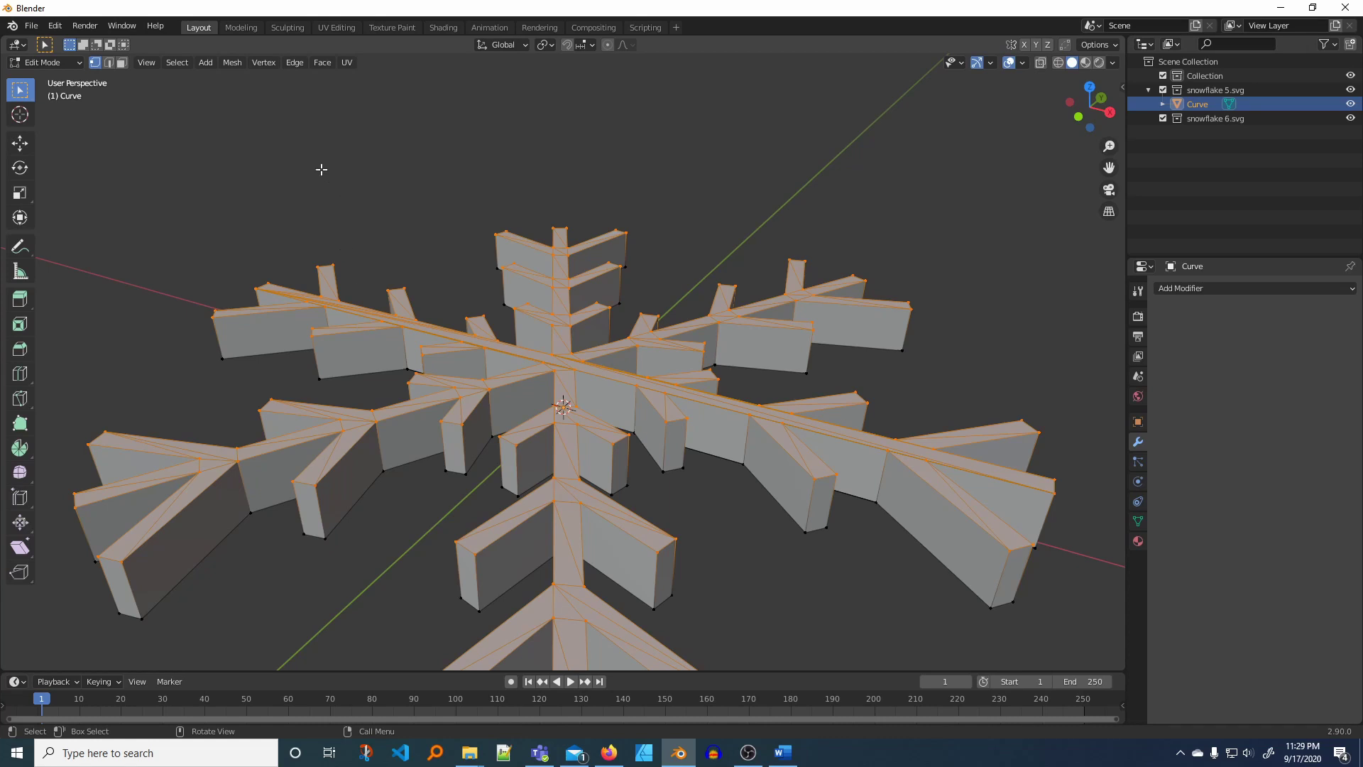
Step: Select all of the extruded snowflake mesh and slightly bevel its edges with the Bevel tool, using one segment
click(290, 145)
key(a)
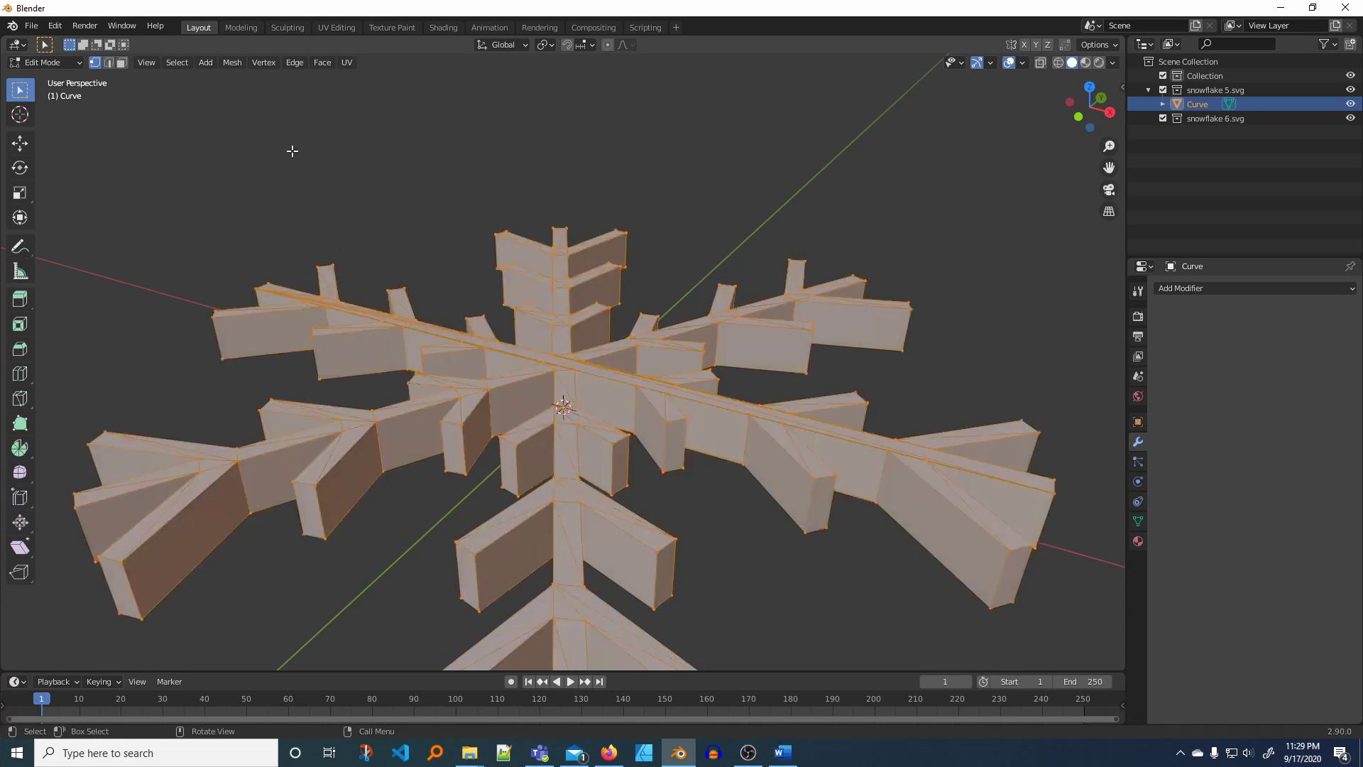
click(20, 348)
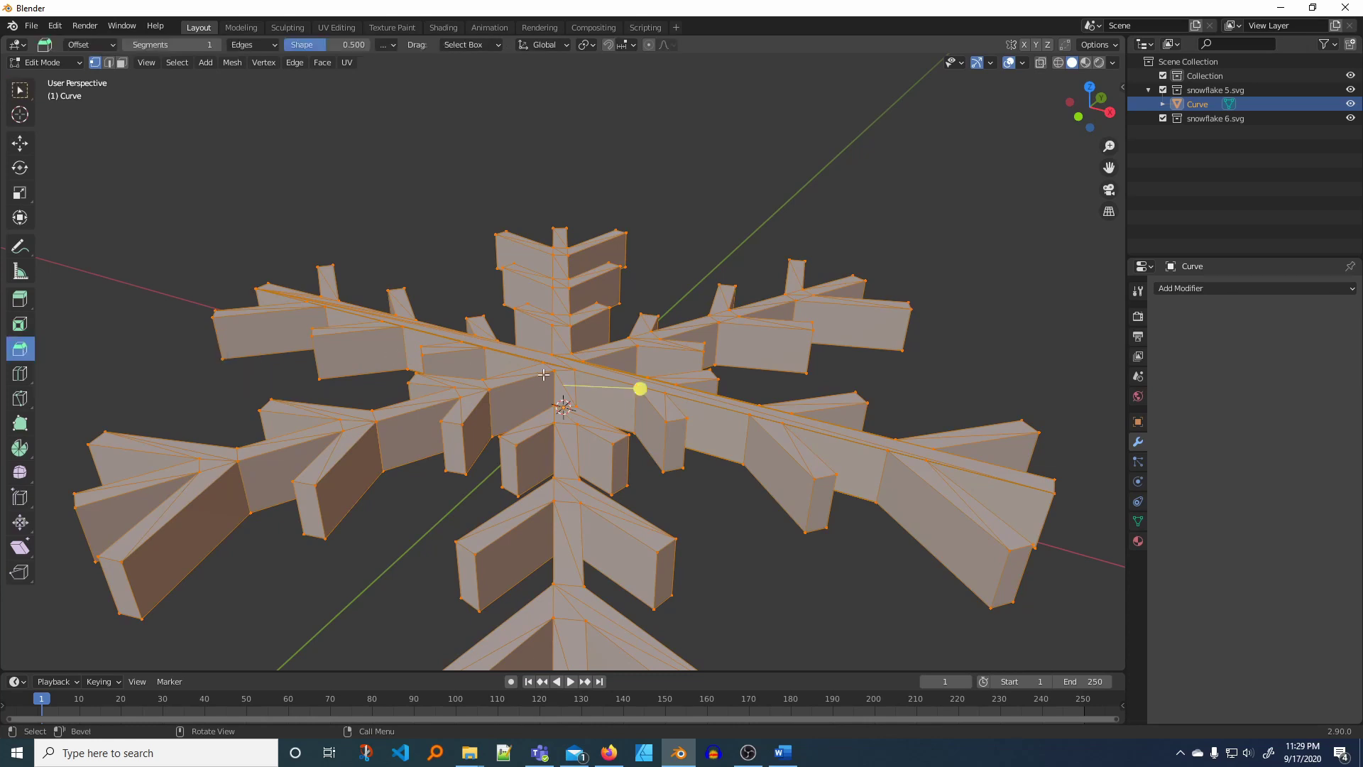
drag(638, 387, 646, 392)
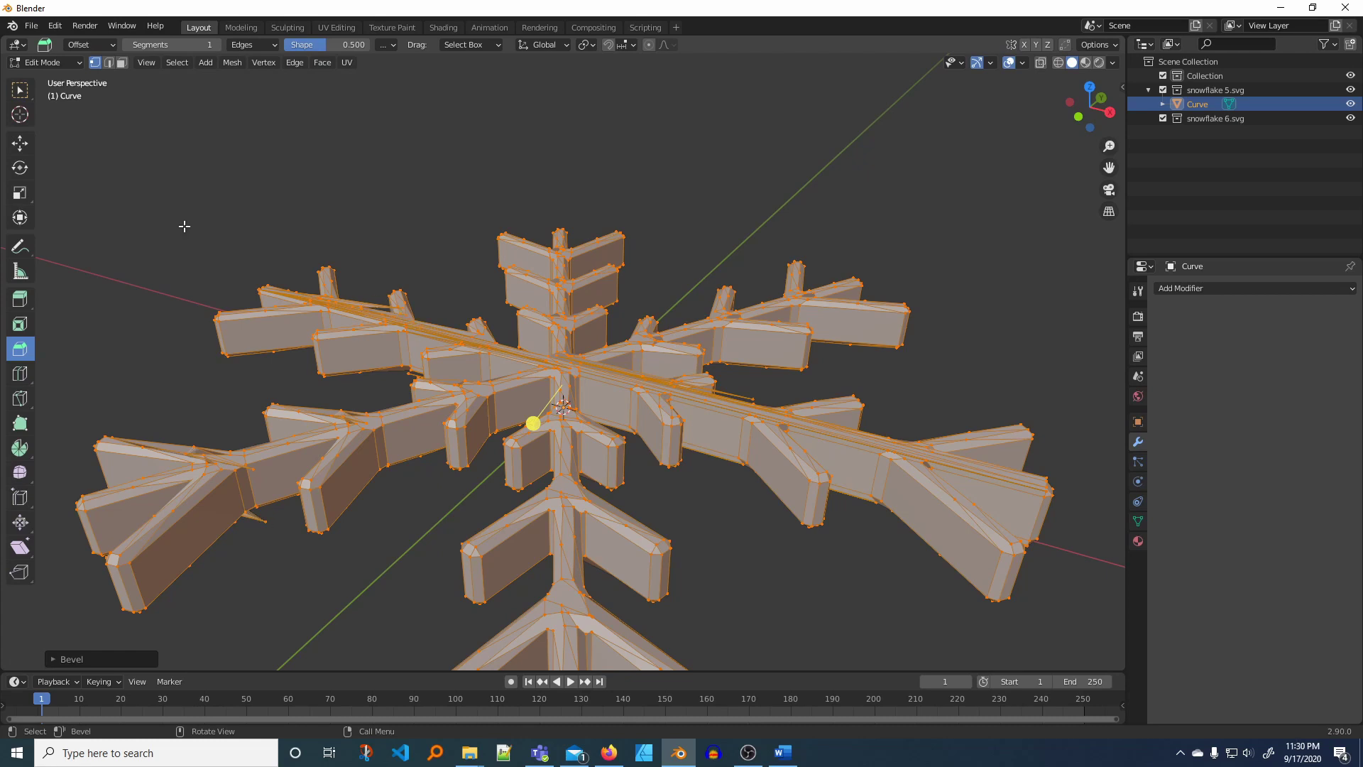
Step: Switch to the Select Box tool, deselect the bevelled snowflake mesh, and examine its geometry along the arms and around the centre
click(19, 90)
click(365, 210)
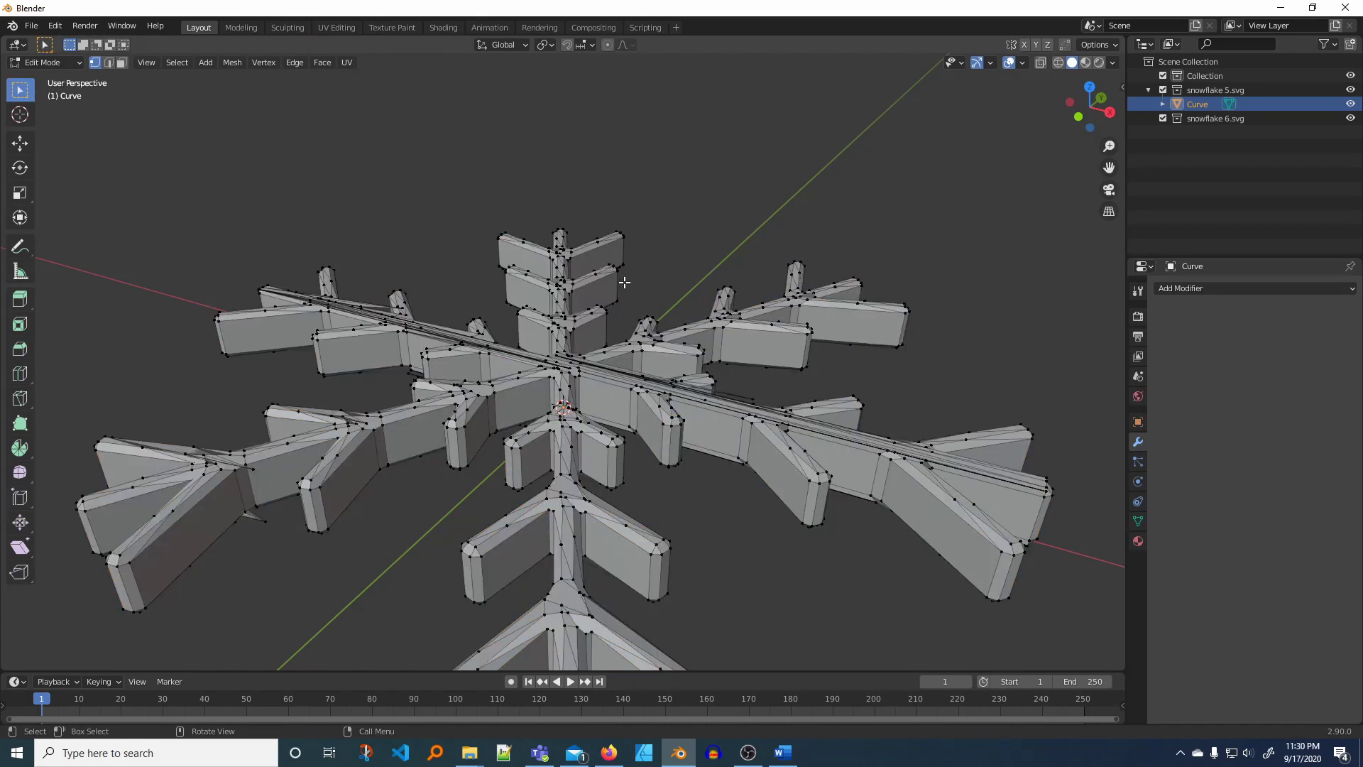
middle_drag(624, 283, 537, 182)
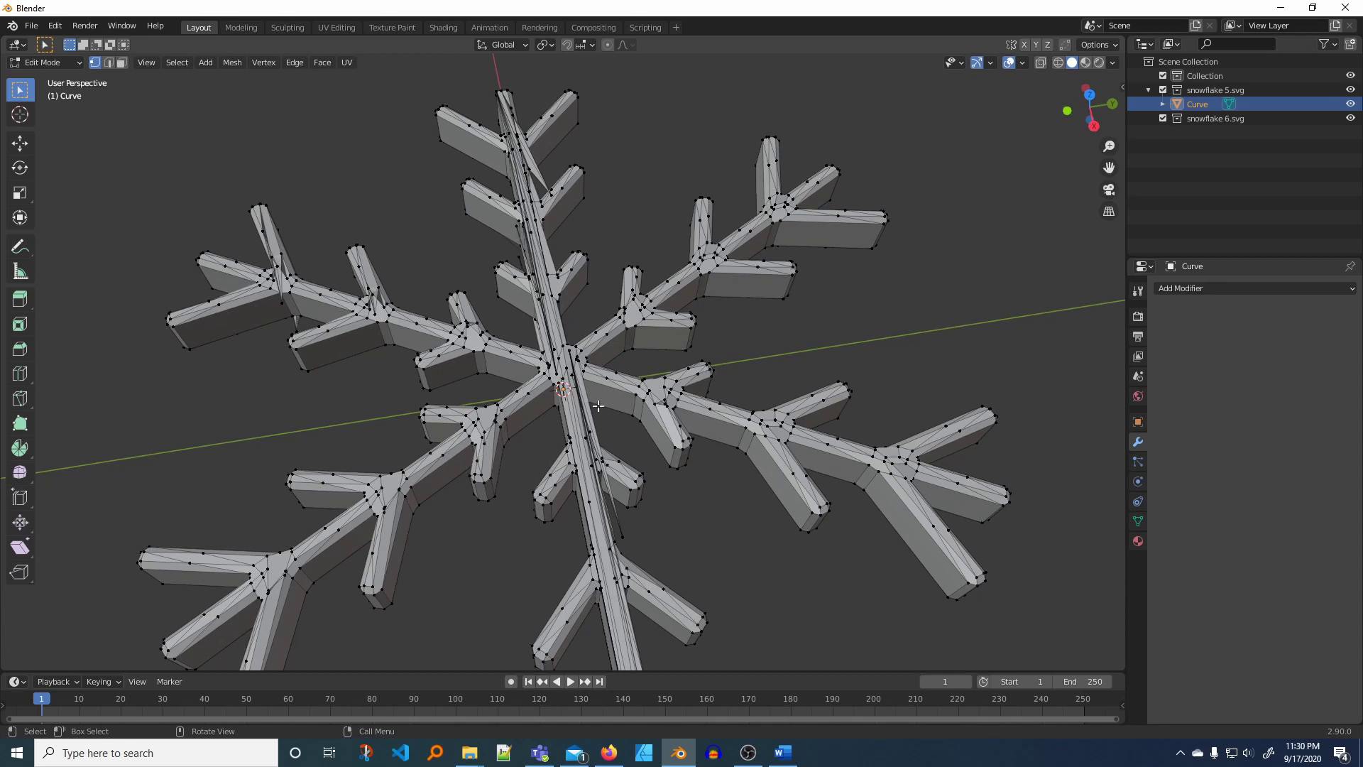
middle_drag(598, 405, 485, 358)
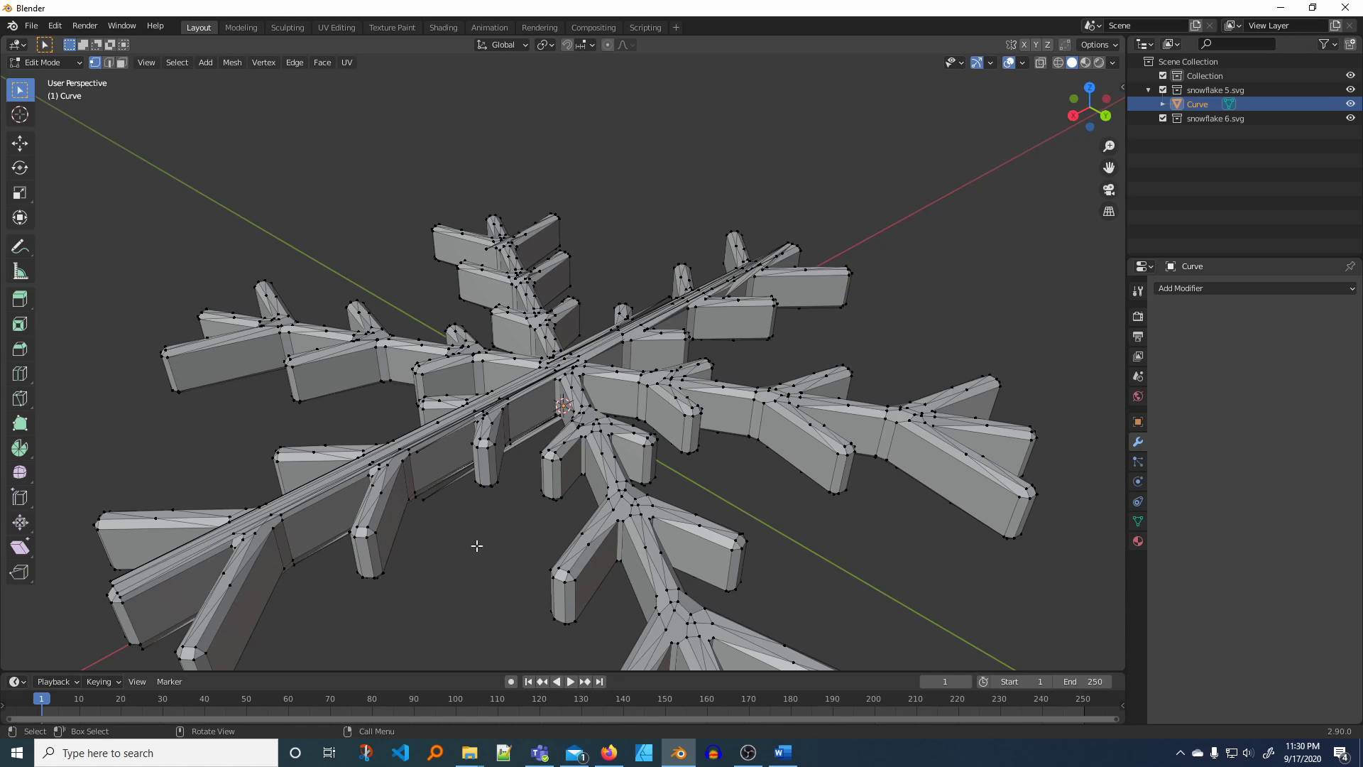
middle_drag(475, 547, 695, 573)
scroll(696, 572, down, 3)
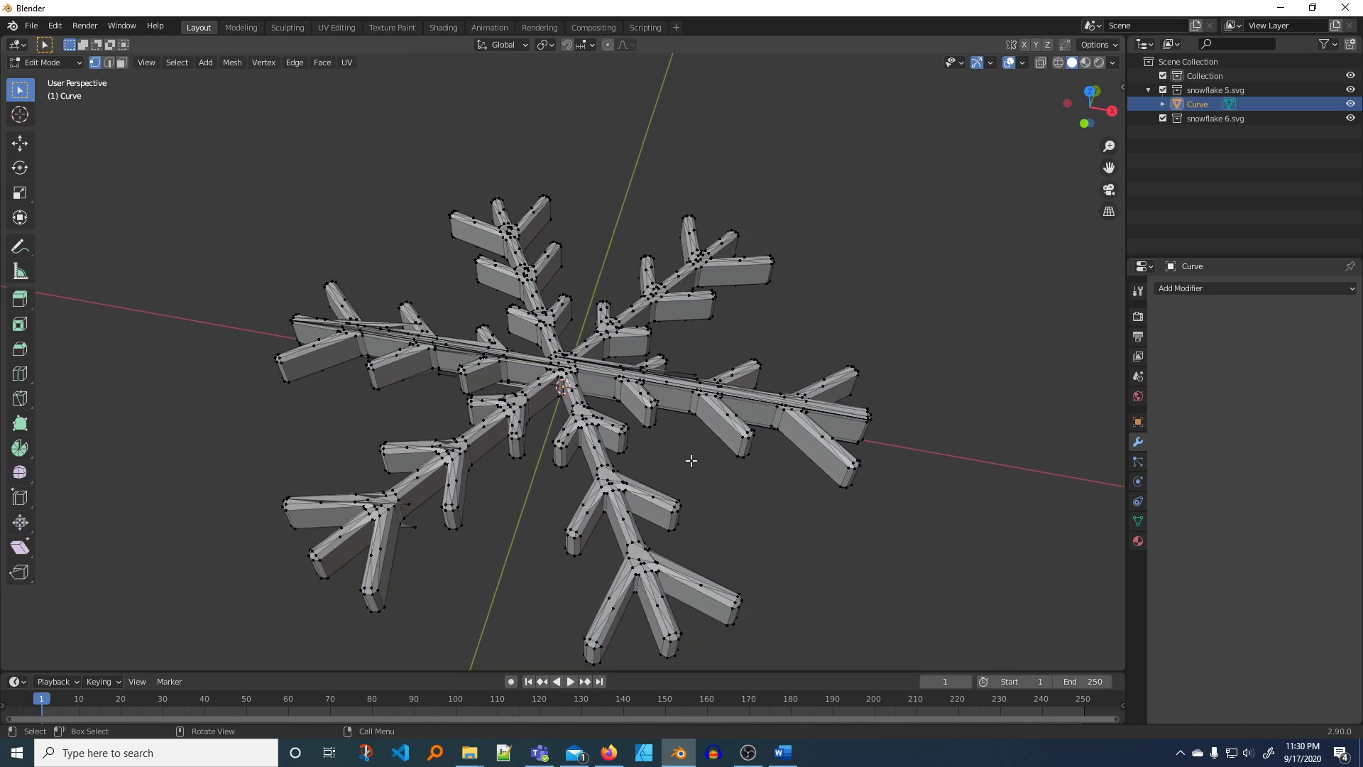
middle_drag(690, 461, 693, 488)
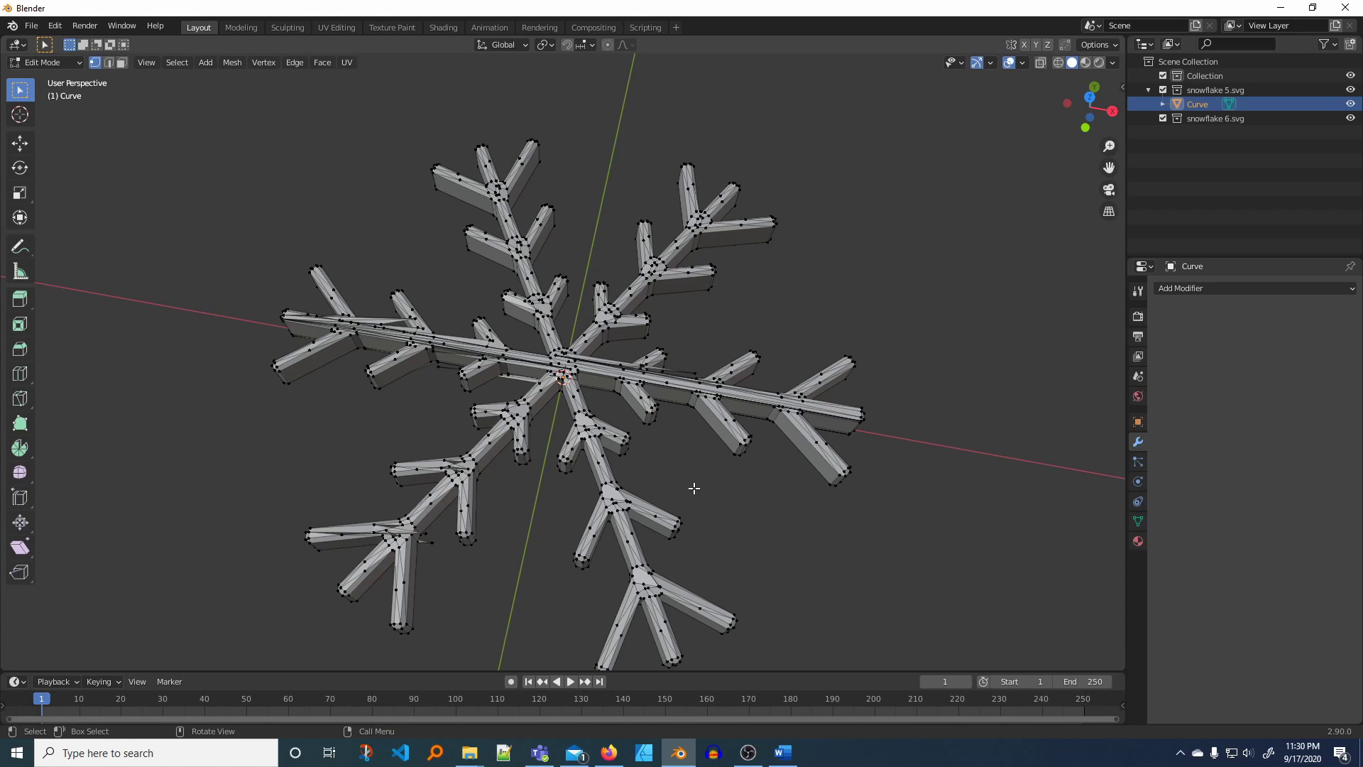
middle_drag(694, 488, 709, 517)
scroll(538, 451, up, 2)
scroll(538, 451, up, 2)
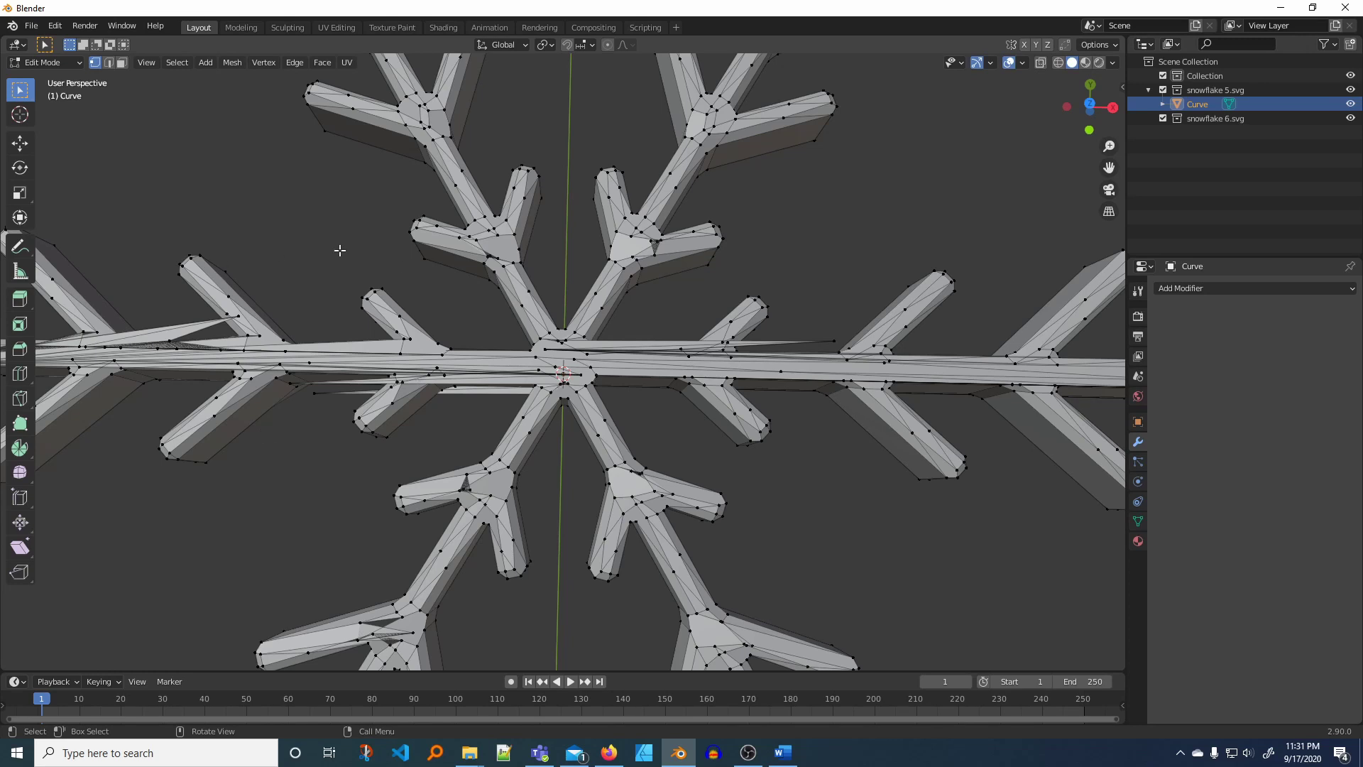
key(ctrl)
scroll(552, 263, down, 5)
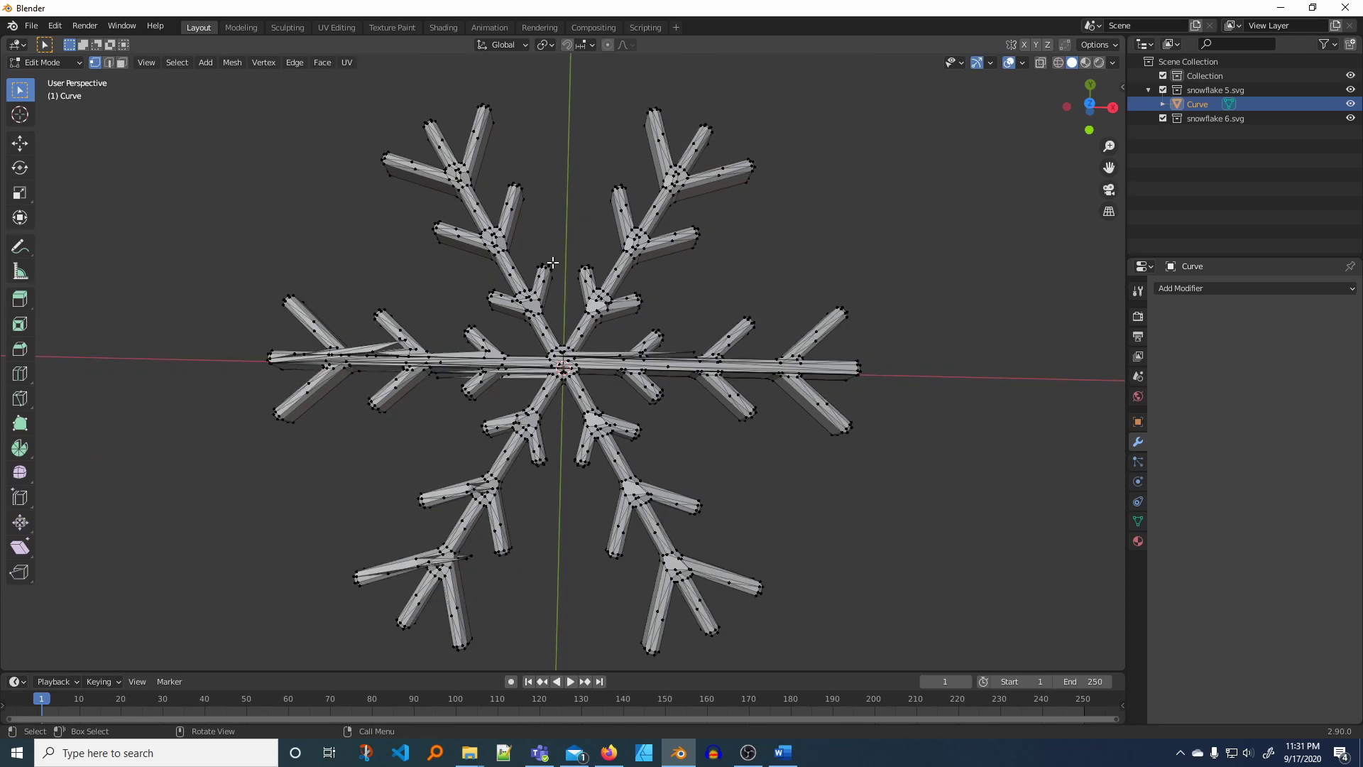